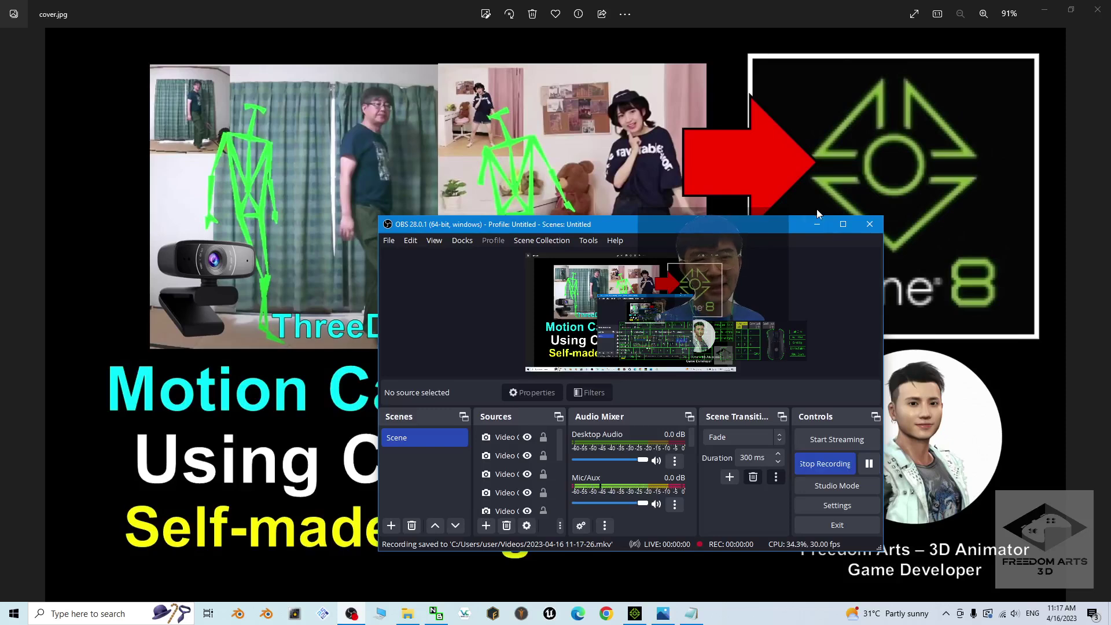
Minimize OBS and the Photos viewer showing cover.jpg so the desktop is visible.
click(817, 224)
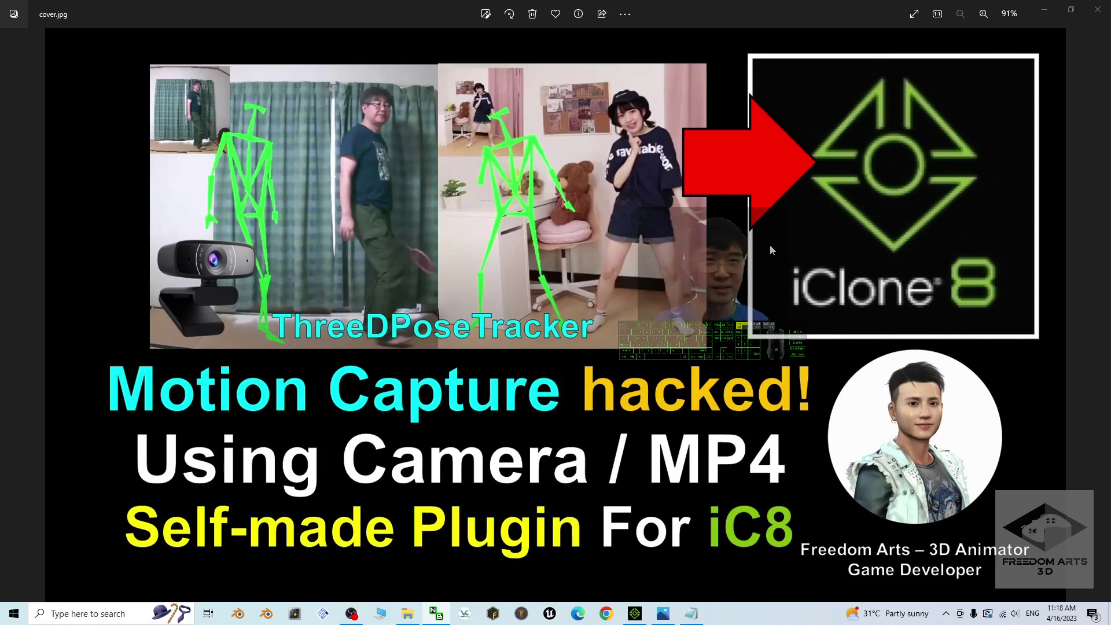
click(1044, 10)
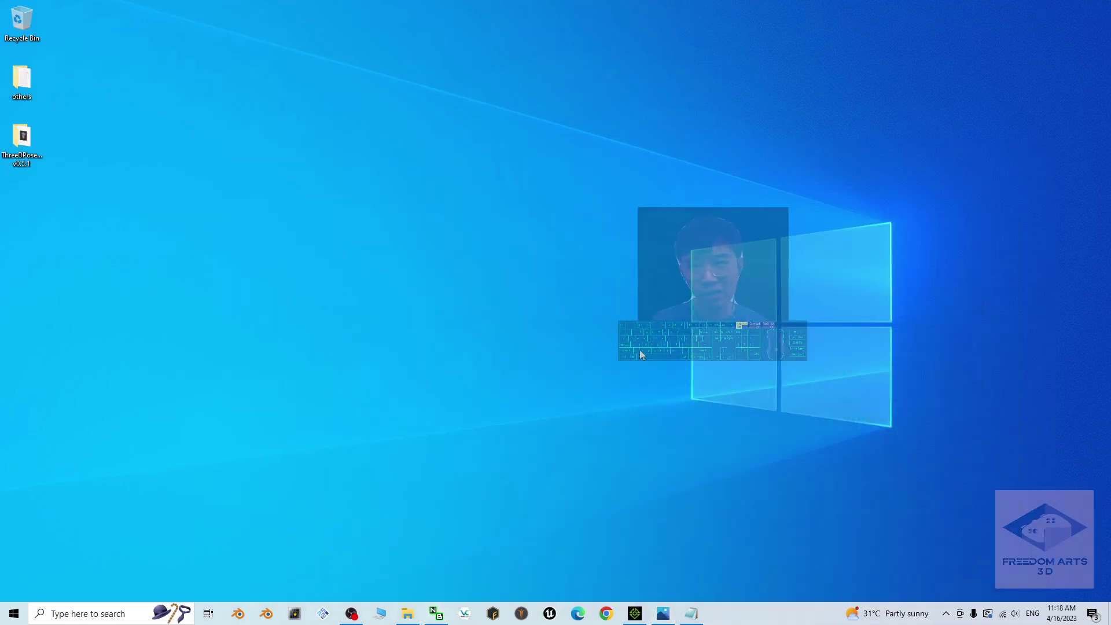
Restore notes.txt, select the ThreeDPoseTracker download link, then open the ThreeDPoseTracker v0.5.1 desktop folder.
click(693, 613)
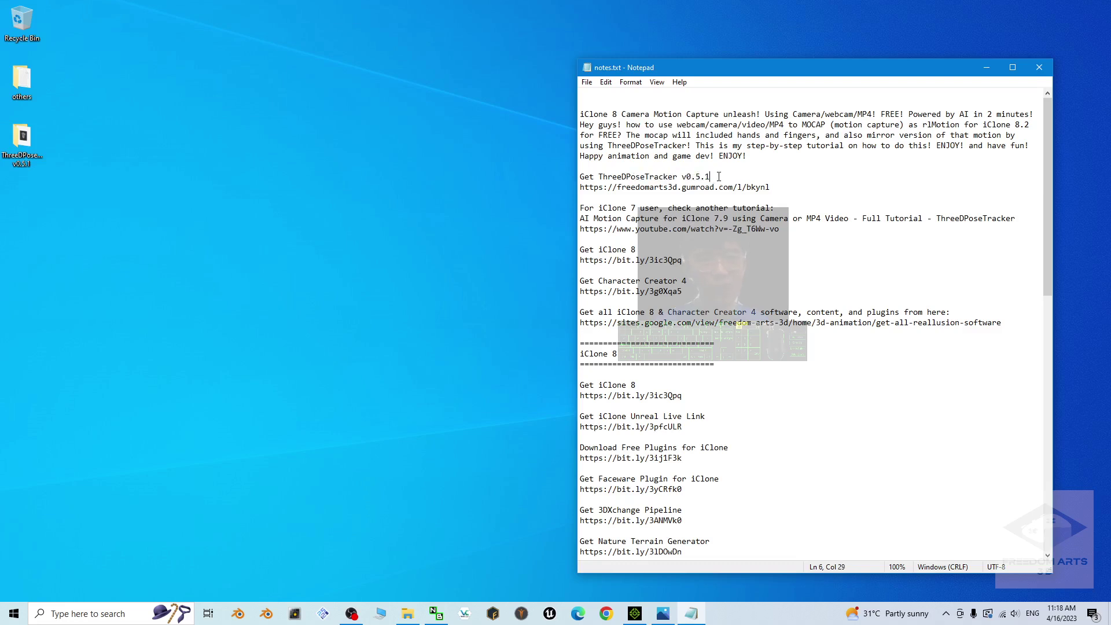
mouse_move(779, 188)
mouse_down()
mouse_move(614, 192)
mouse_move(783, 193)
mouse_up()
click(632, 179)
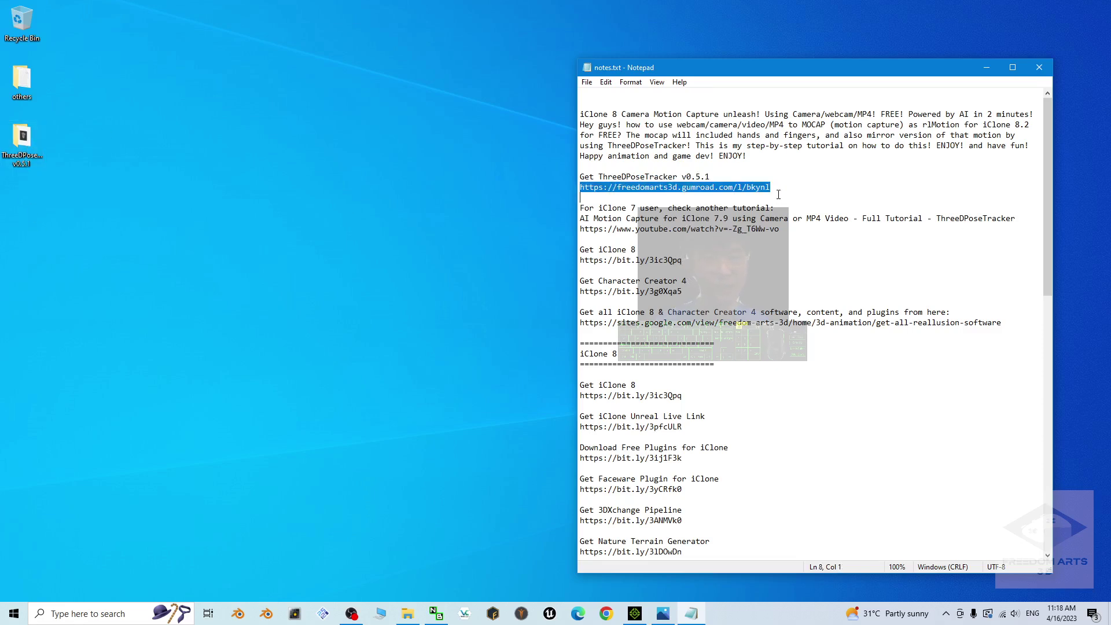
click(778, 193)
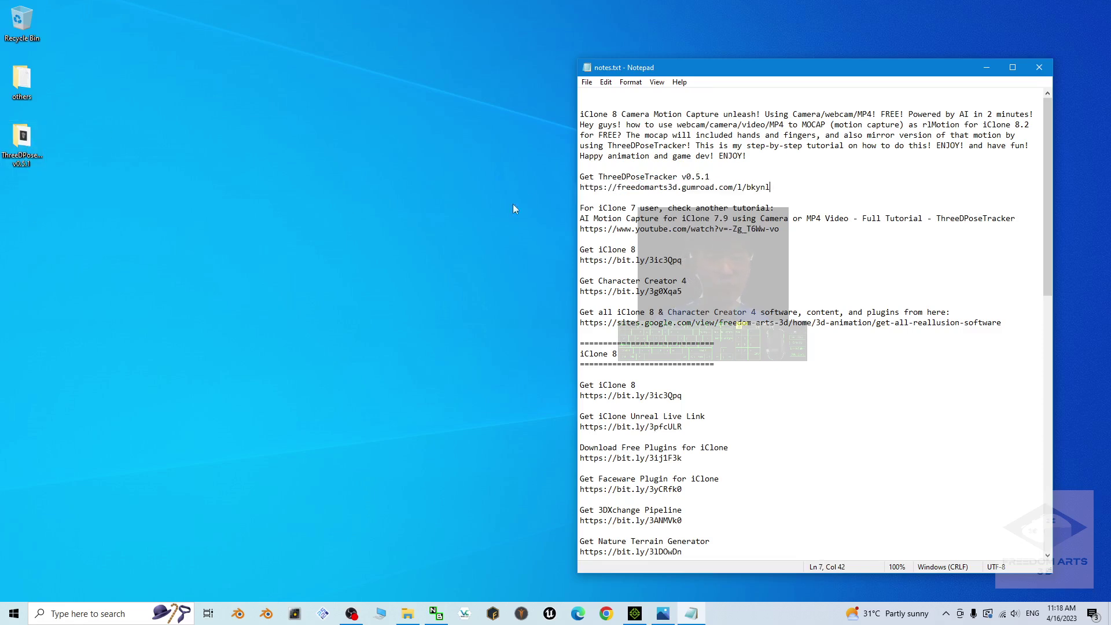
double_click(17, 137)
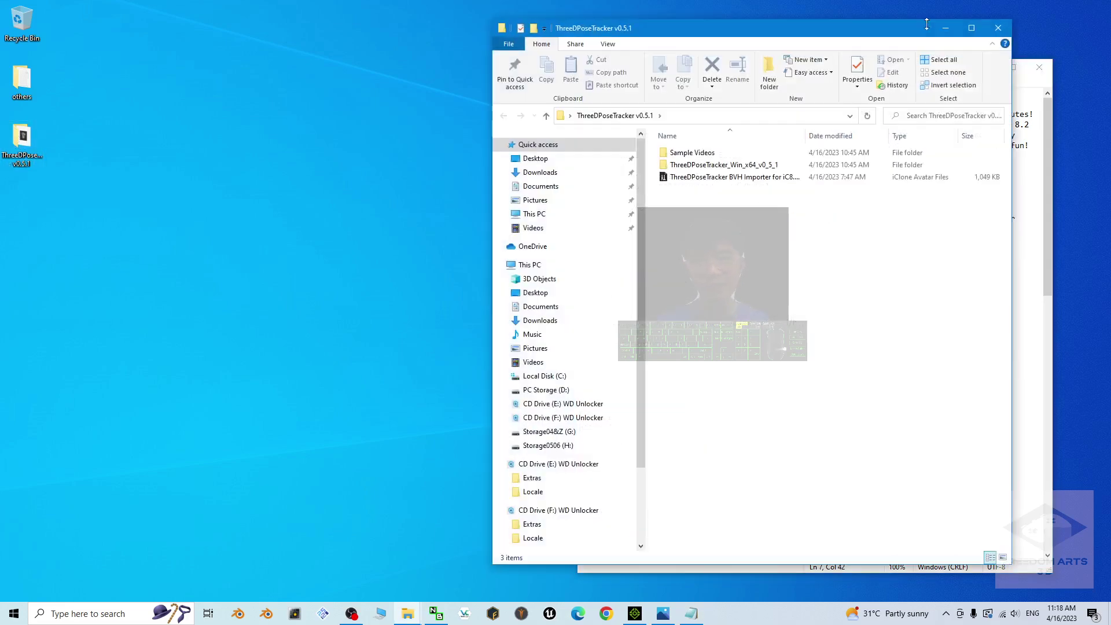
Close the notes and open the Sample Videos folder with its four clips.
drag(847, 22, 522, 46)
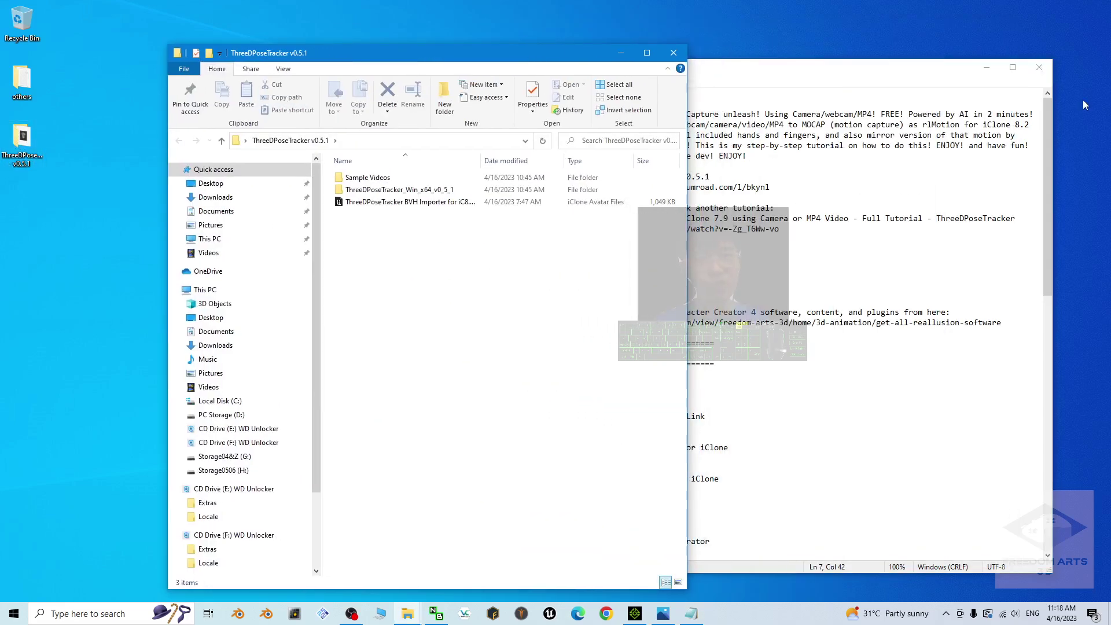
click(1047, 71)
double_click(381, 179)
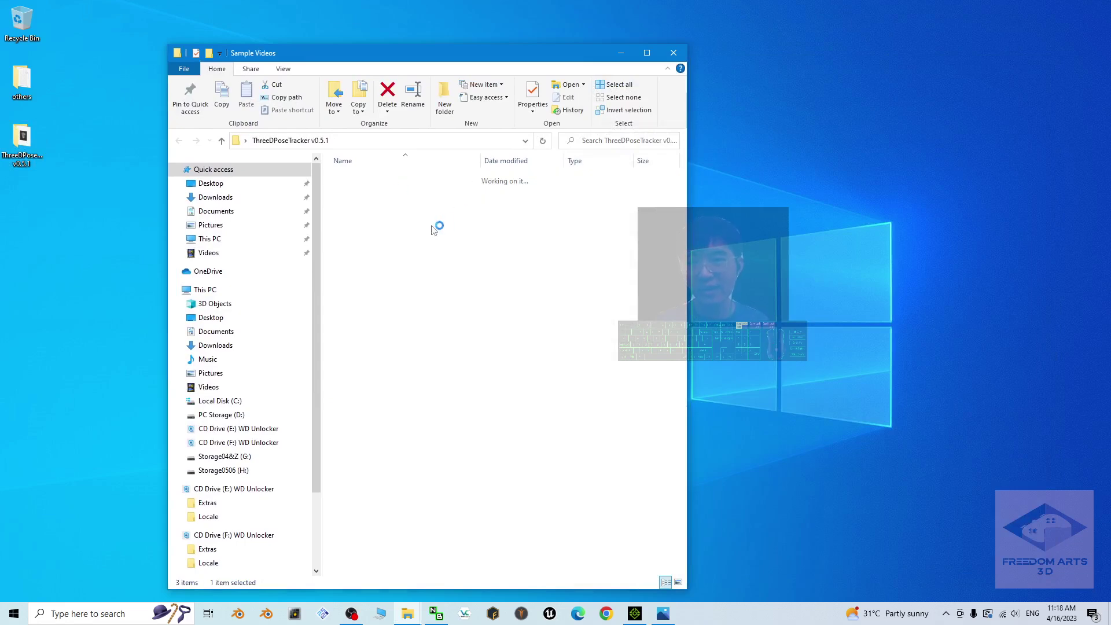
right_click(424, 255)
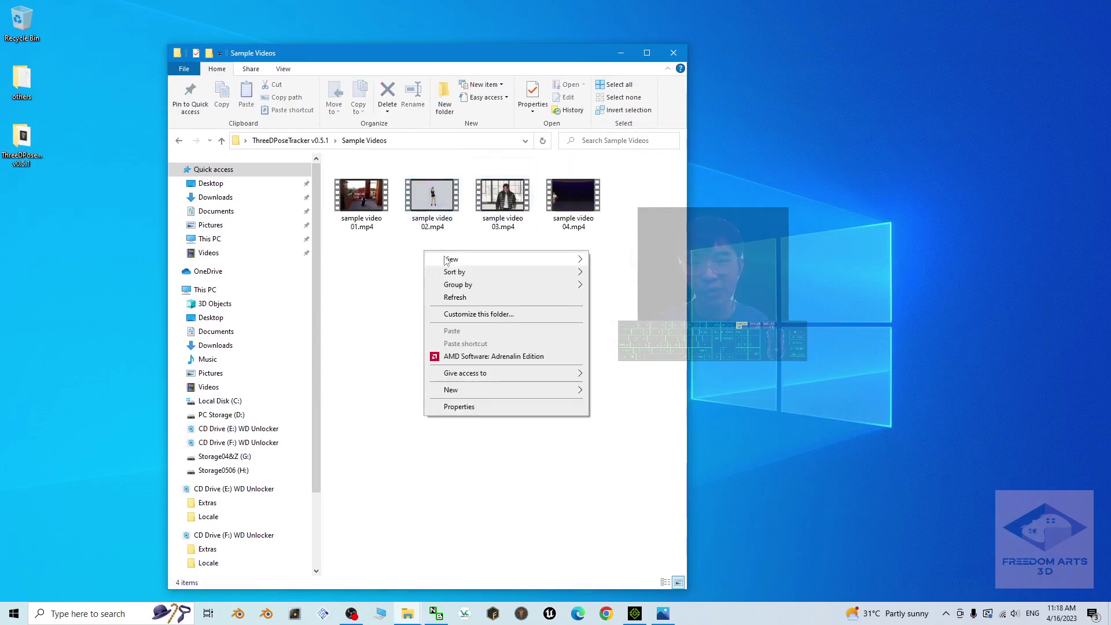
click(596, 229)
drag(625, 295, 317, 177)
click(427, 264)
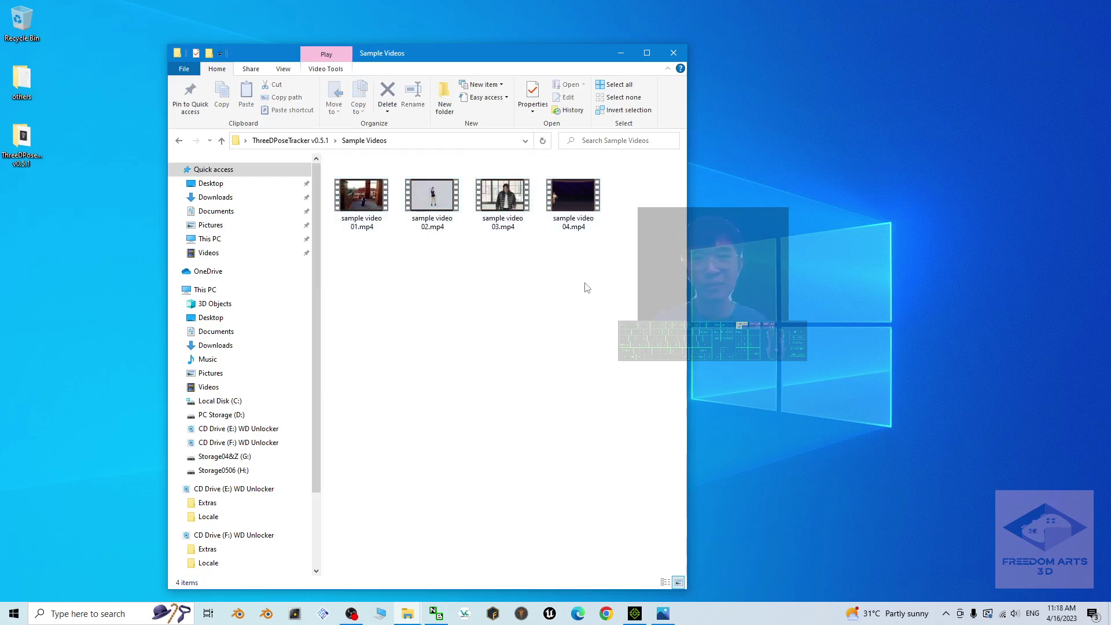
drag(608, 265, 512, 258)
Preview sample videos 02.mp4 and 03.mp4, muting the sound, then close the player.
click(438, 198)
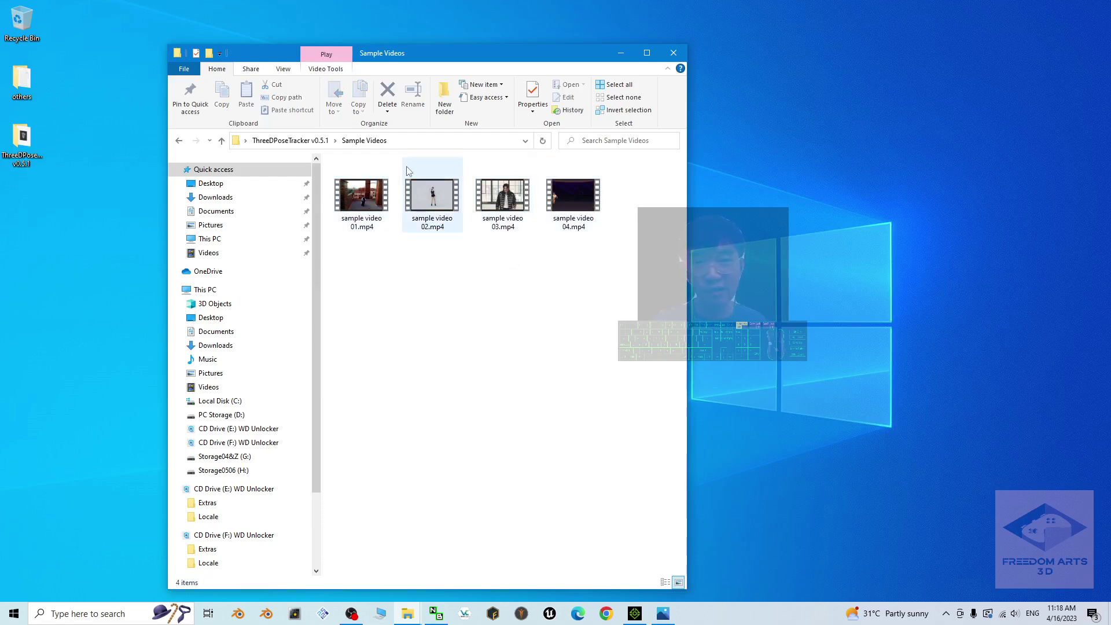
double_click(438, 198)
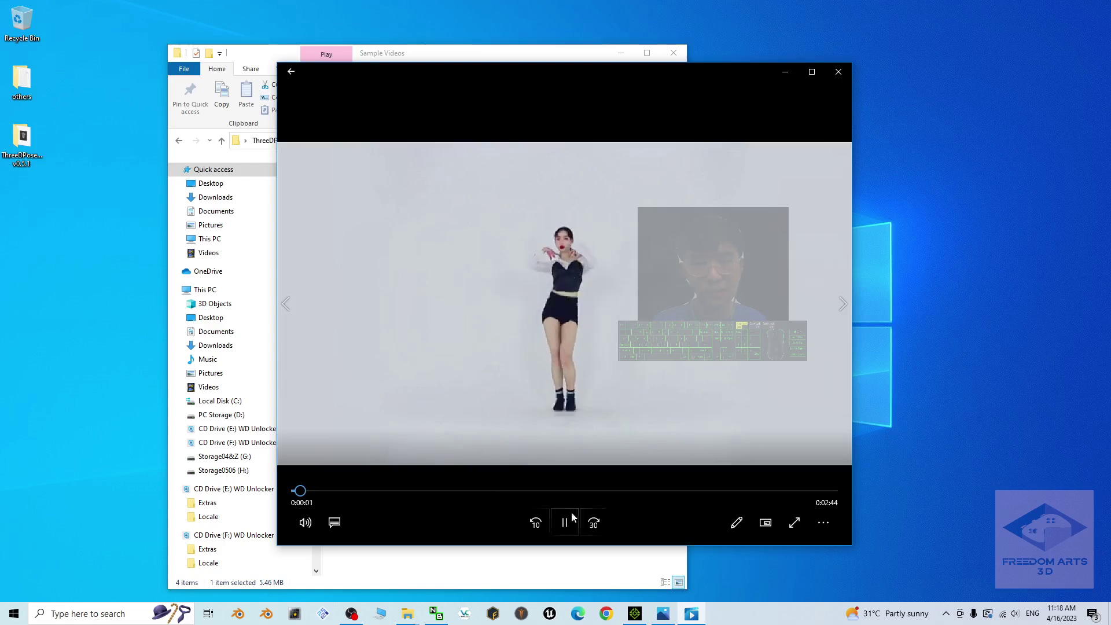
click(838, 72)
click(501, 192)
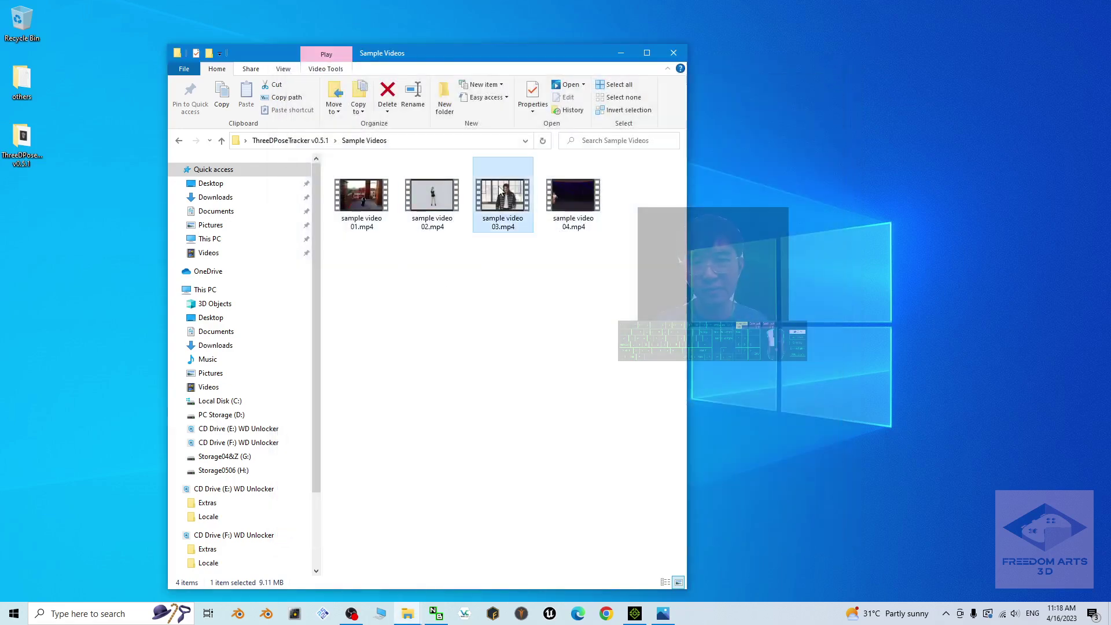
double_click(501, 191)
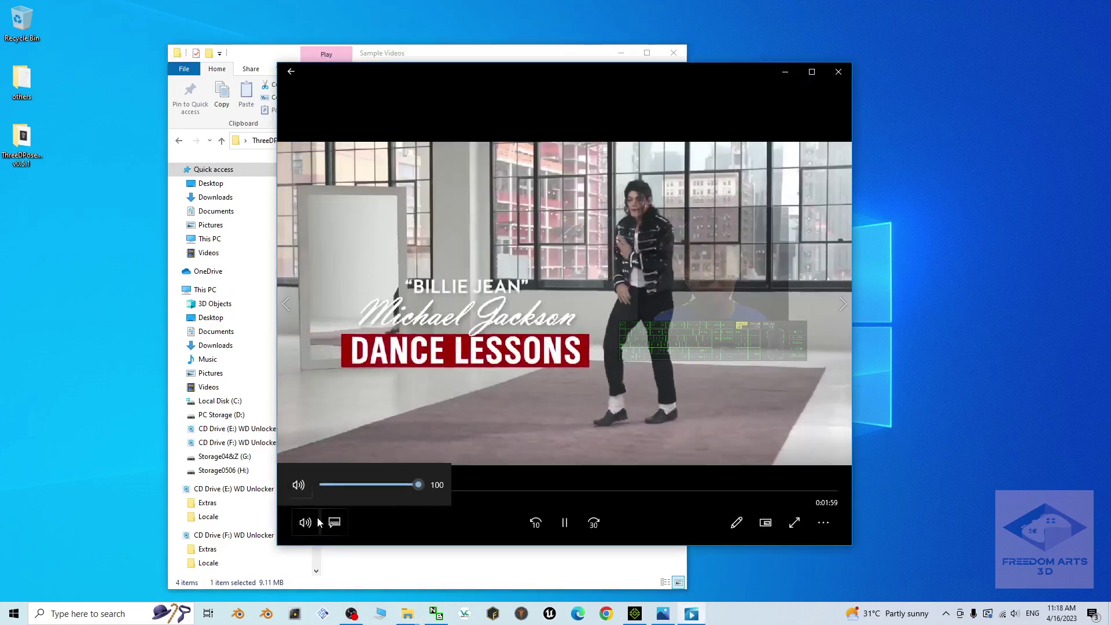
click(298, 484)
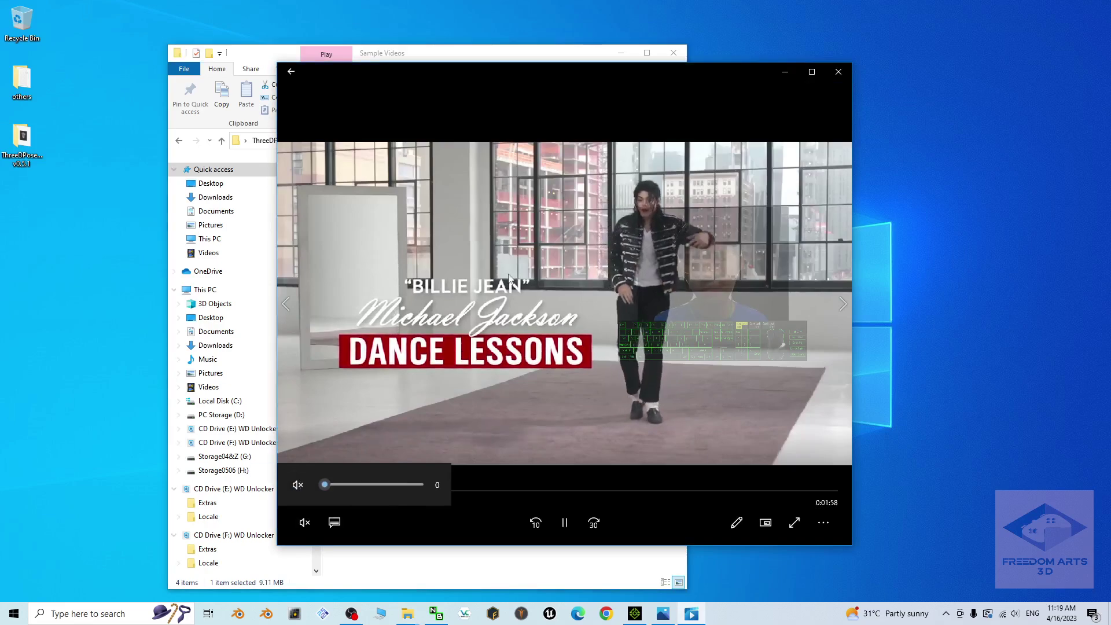
click(838, 72)
click(513, 325)
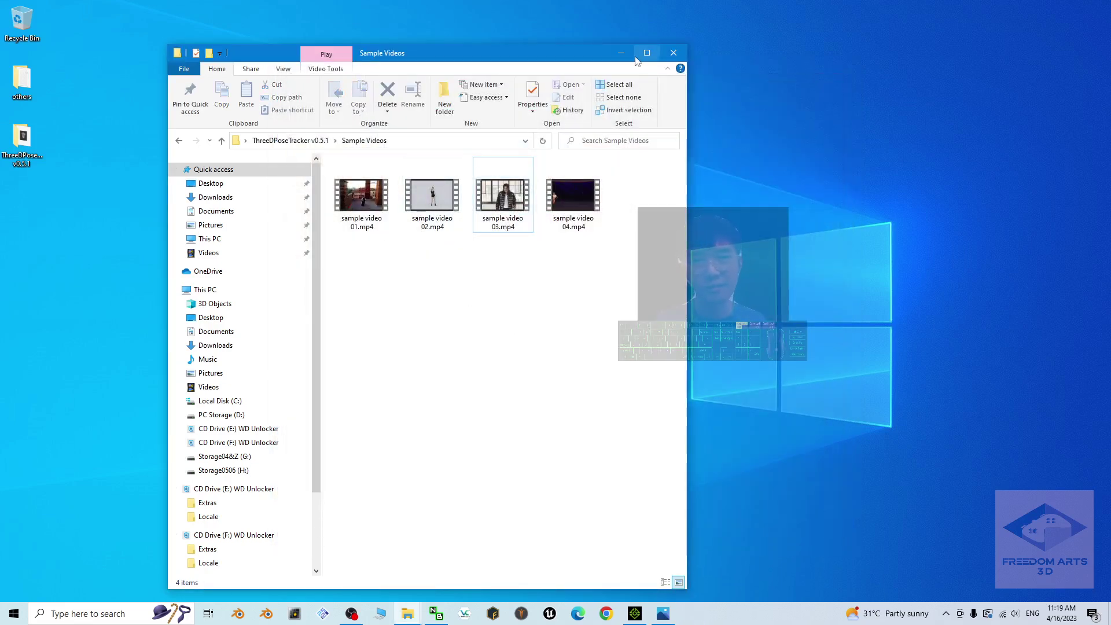
Return to the ThreeDPoseTracker v0.5.1 folder and widen the Name column to show full file names.
click(221, 142)
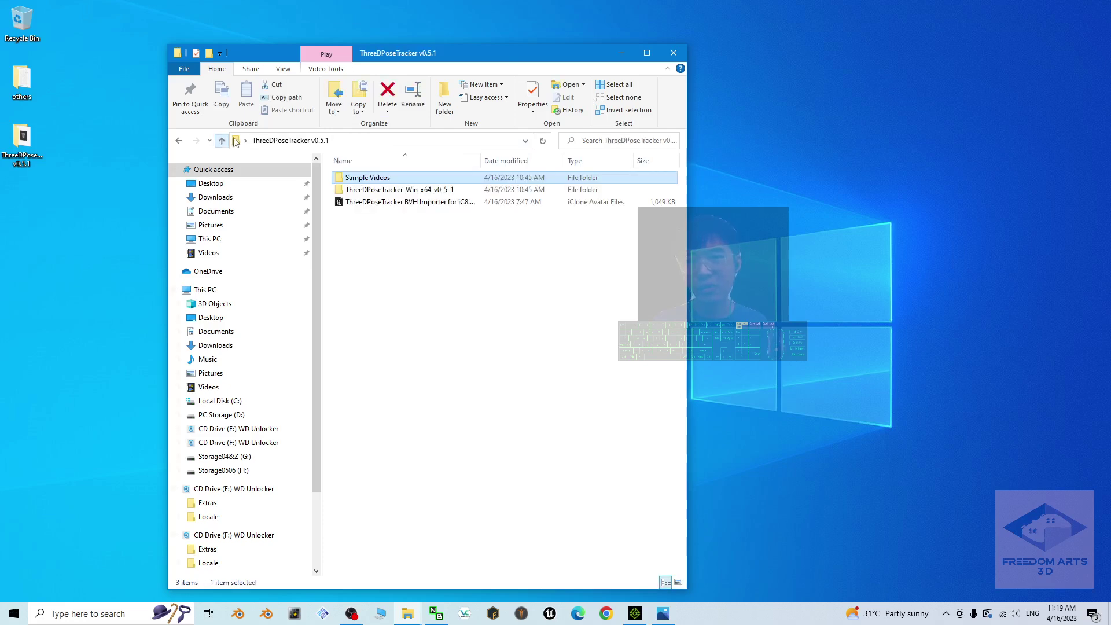
click(429, 191)
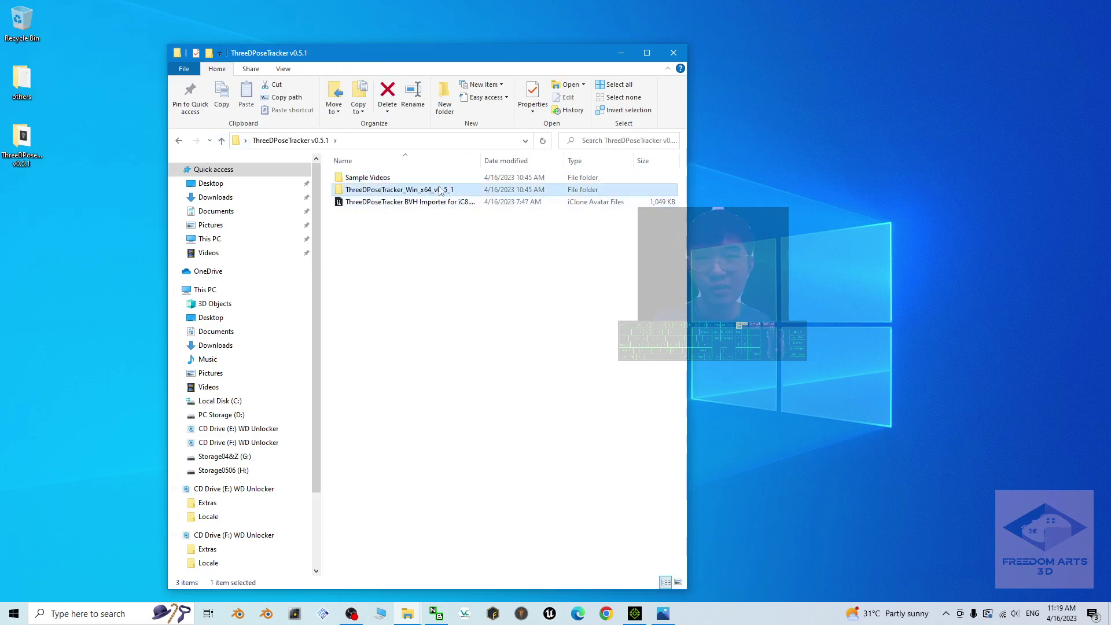
double_click(479, 161)
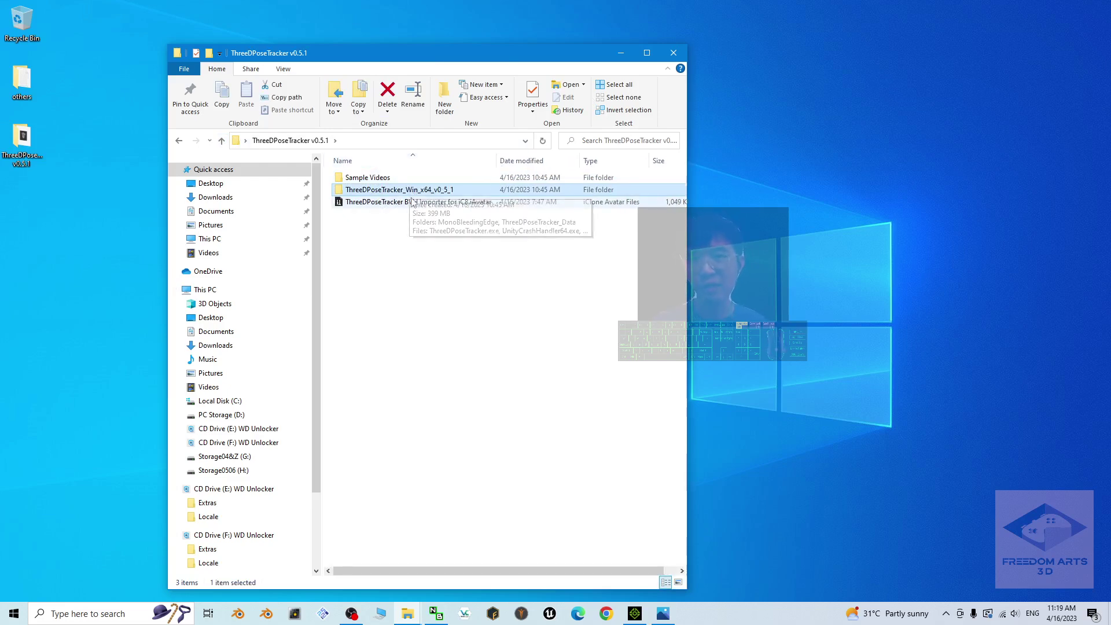
click(483, 256)
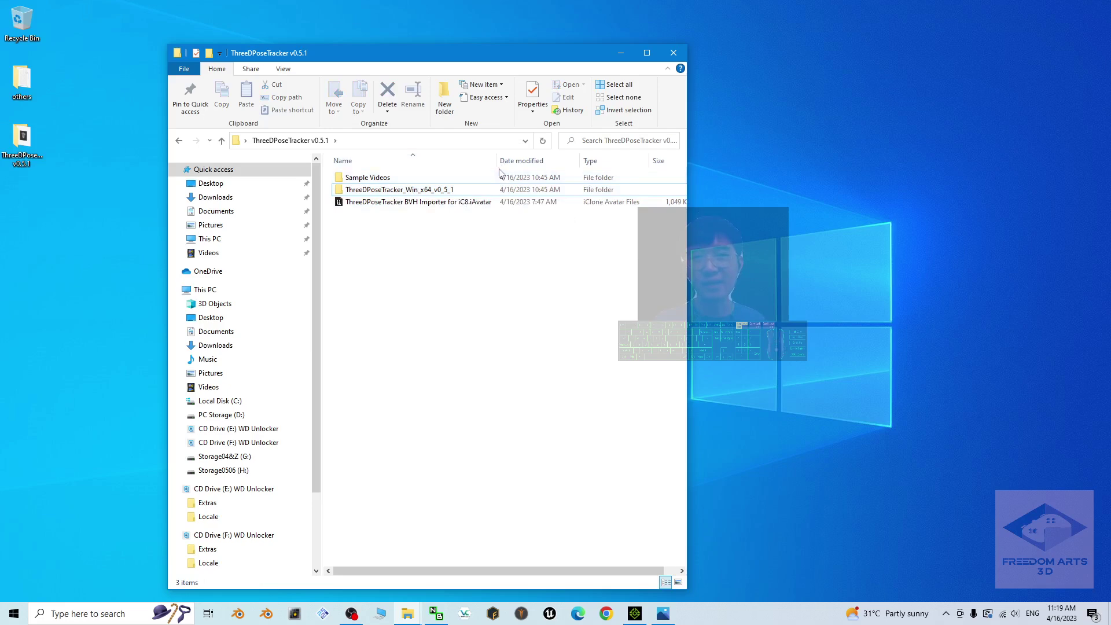
drag(496, 161, 515, 160)
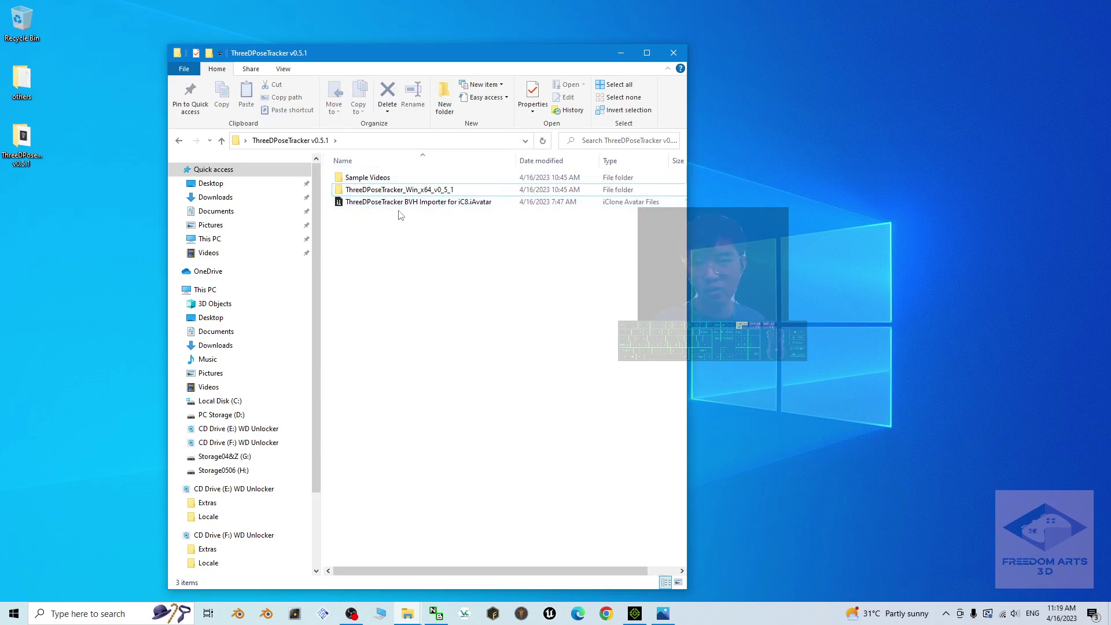
click(459, 205)
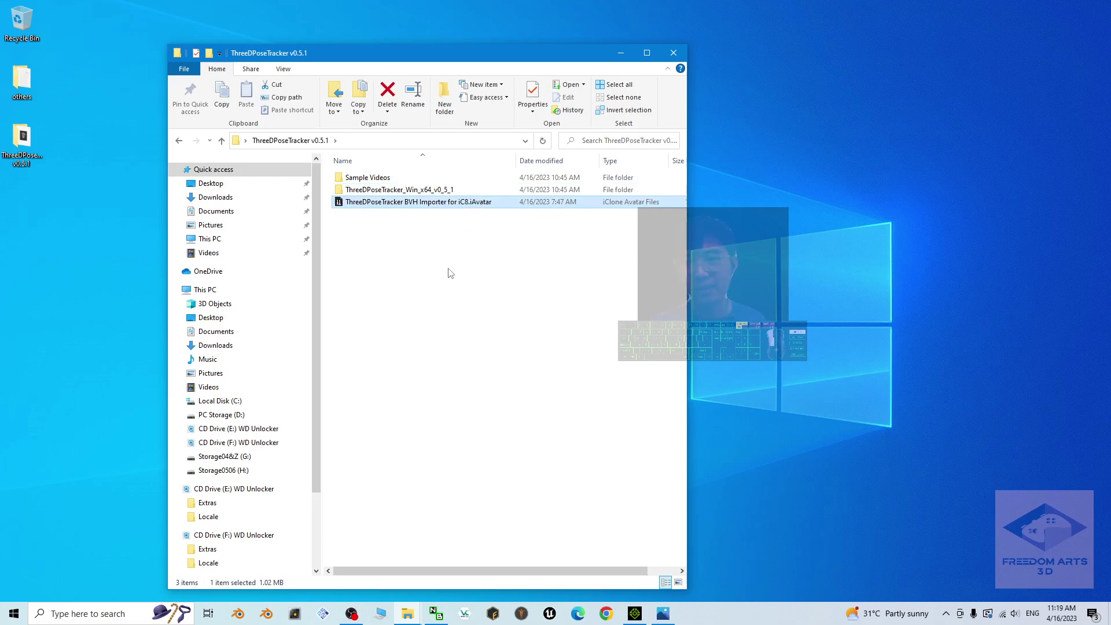
Launch ThreeDPoseTracker.exe from the ThreeDPoseTracker_Win_x64_v0_5_1 folder.
double_click(440, 189)
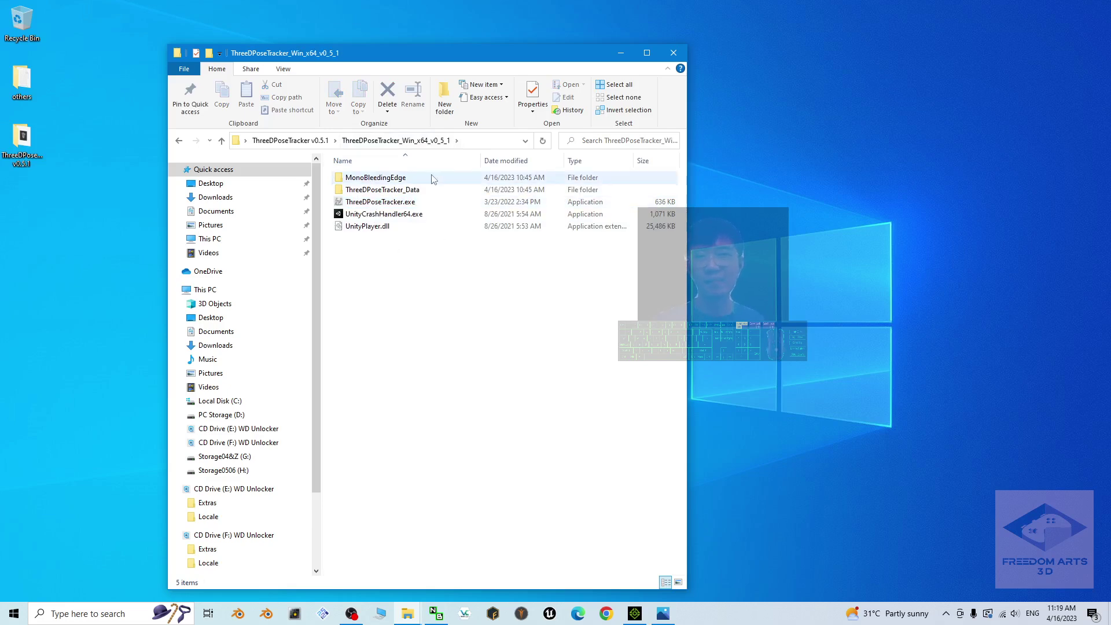
click(381, 205)
double_click(381, 202)
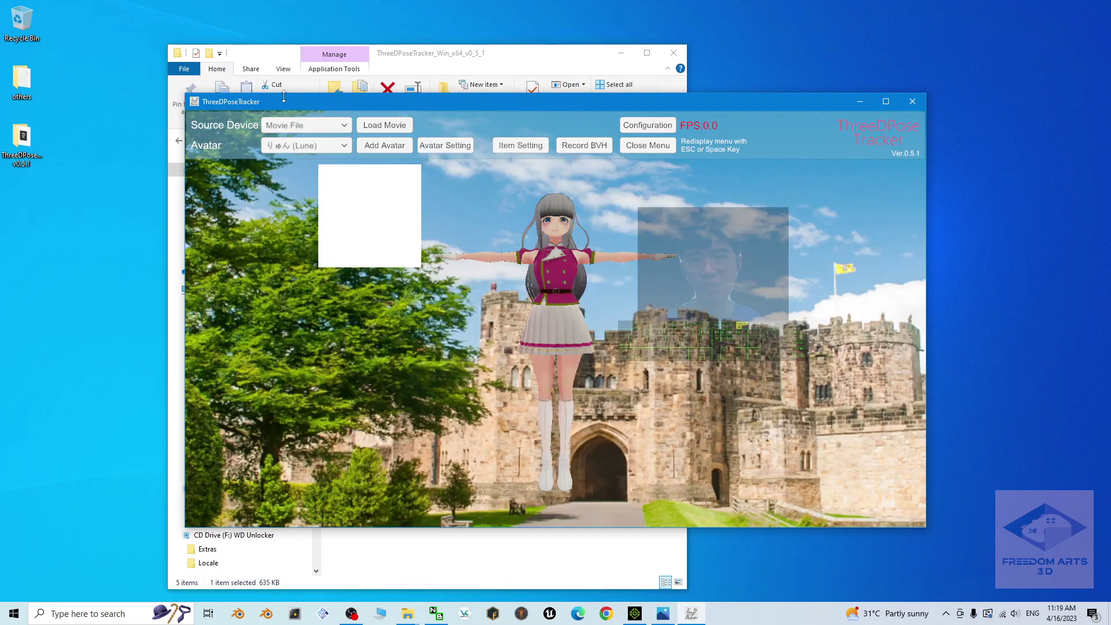
Move the ThreeDPoseTracker and File Explorer windows apart on screen.
drag(294, 106, 404, 102)
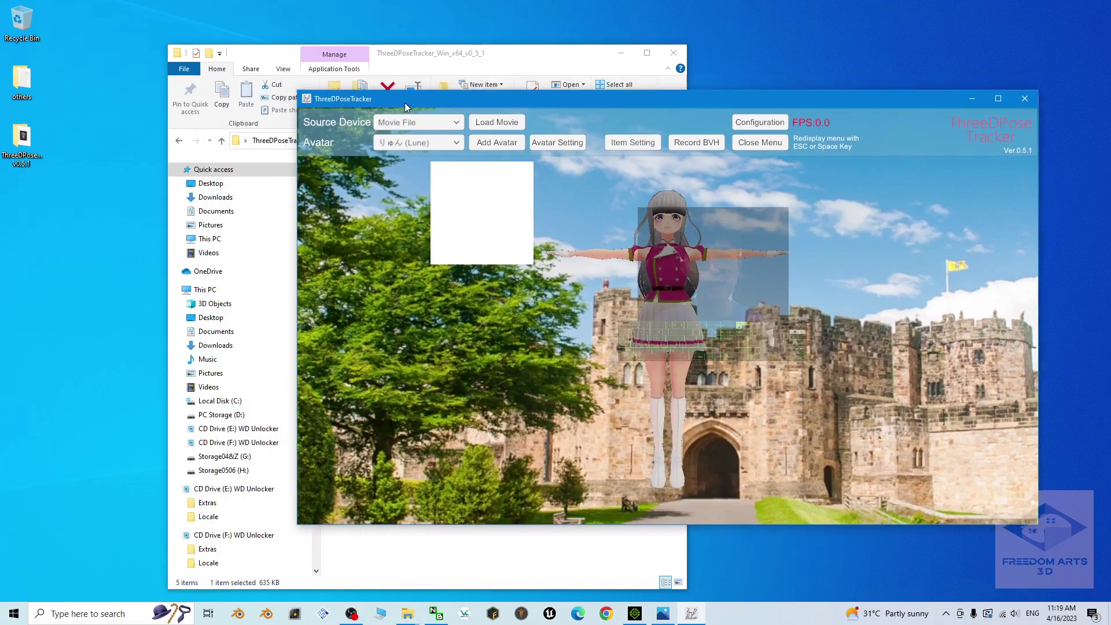
drag(426, 62, 308, 58)
click(333, 277)
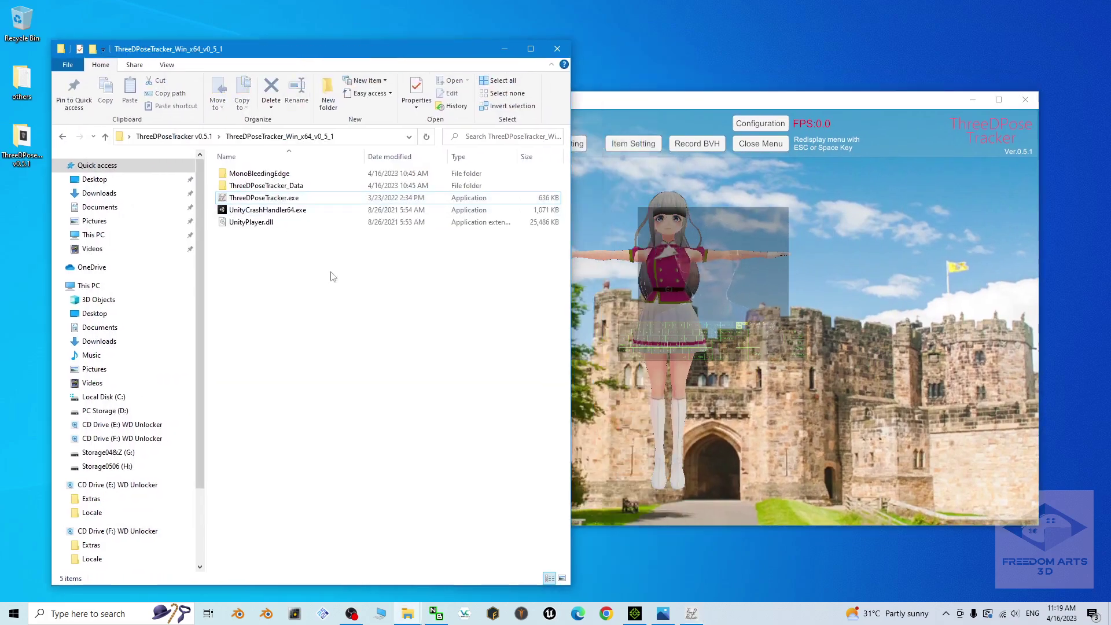
drag(624, 107, 628, 111)
click(244, 298)
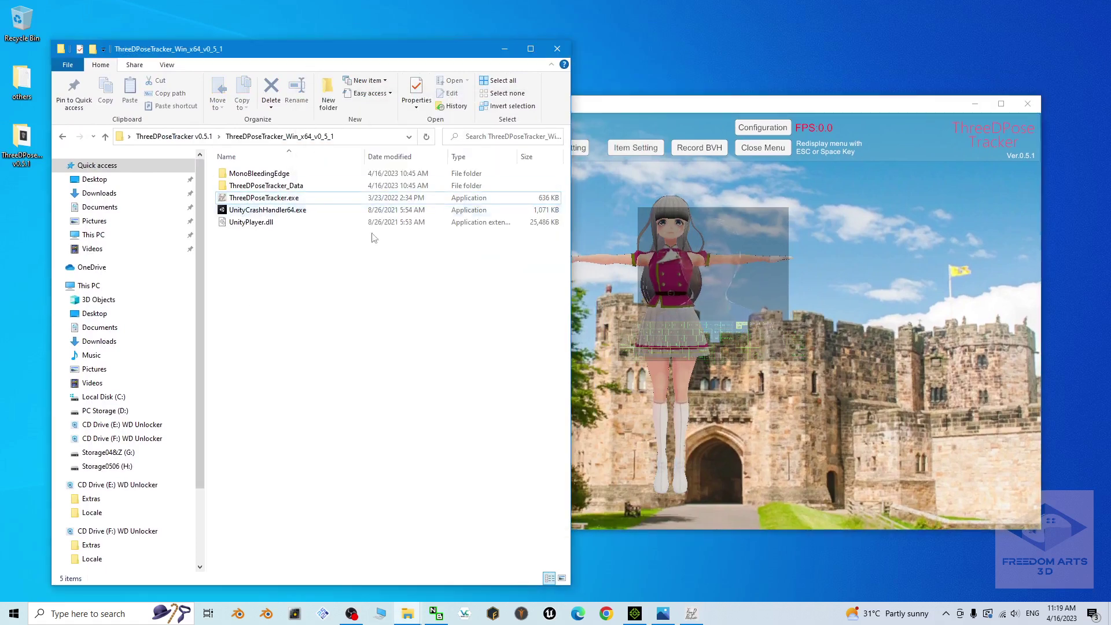
Open the Sample Videos folder beside the tracker and play sample video 01.mp4.
click(174, 136)
click(377, 342)
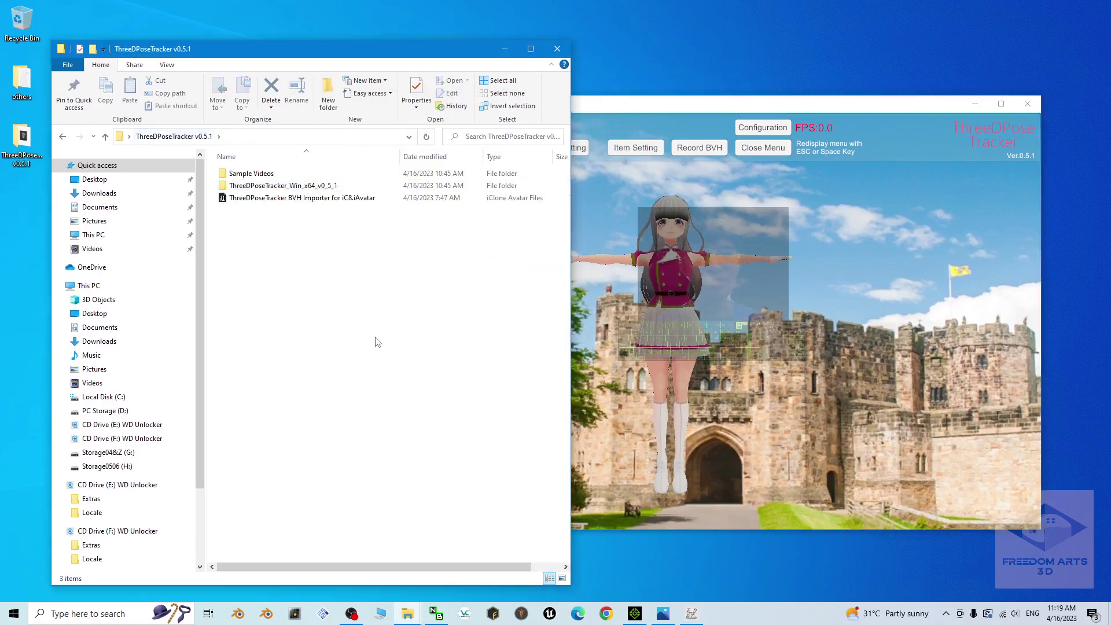
click(247, 175)
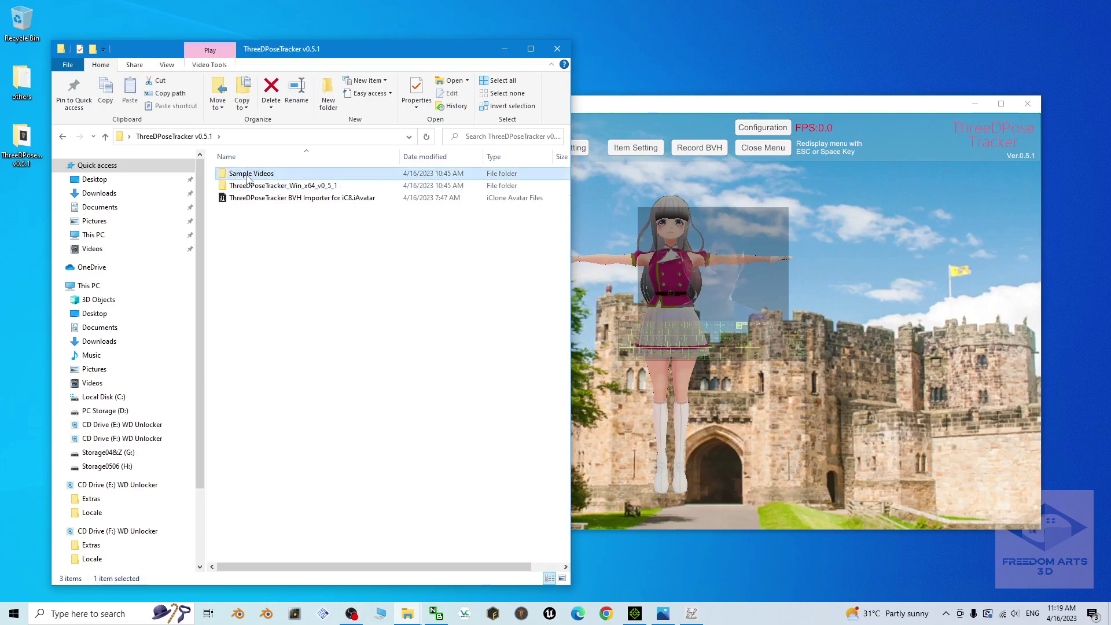
double_click(248, 176)
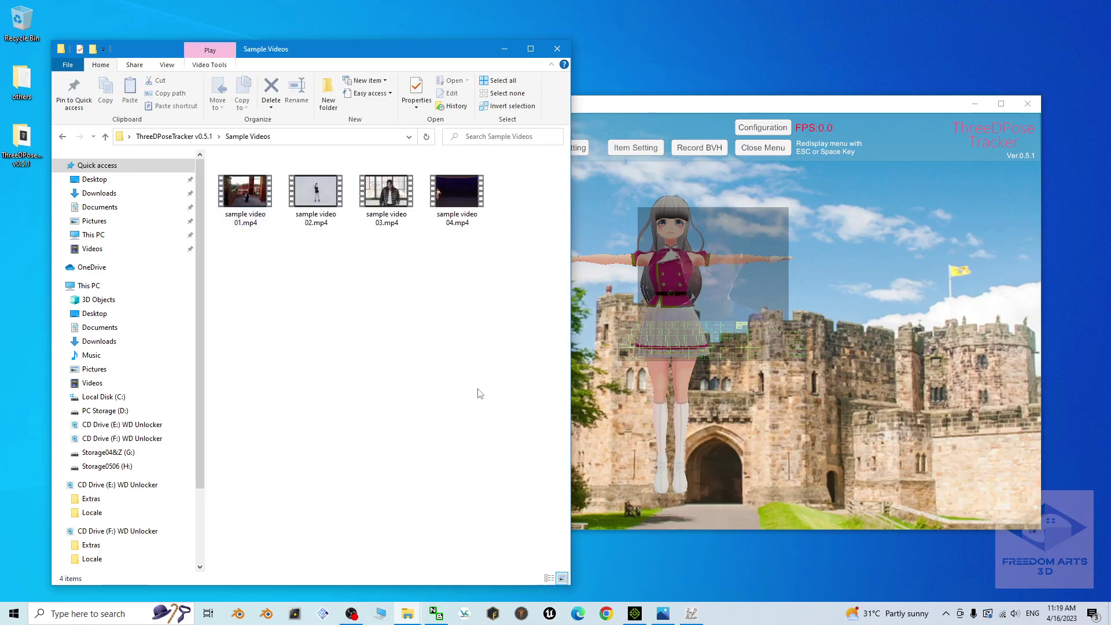
drag(628, 108, 663, 116)
drag(401, 53, 343, 64)
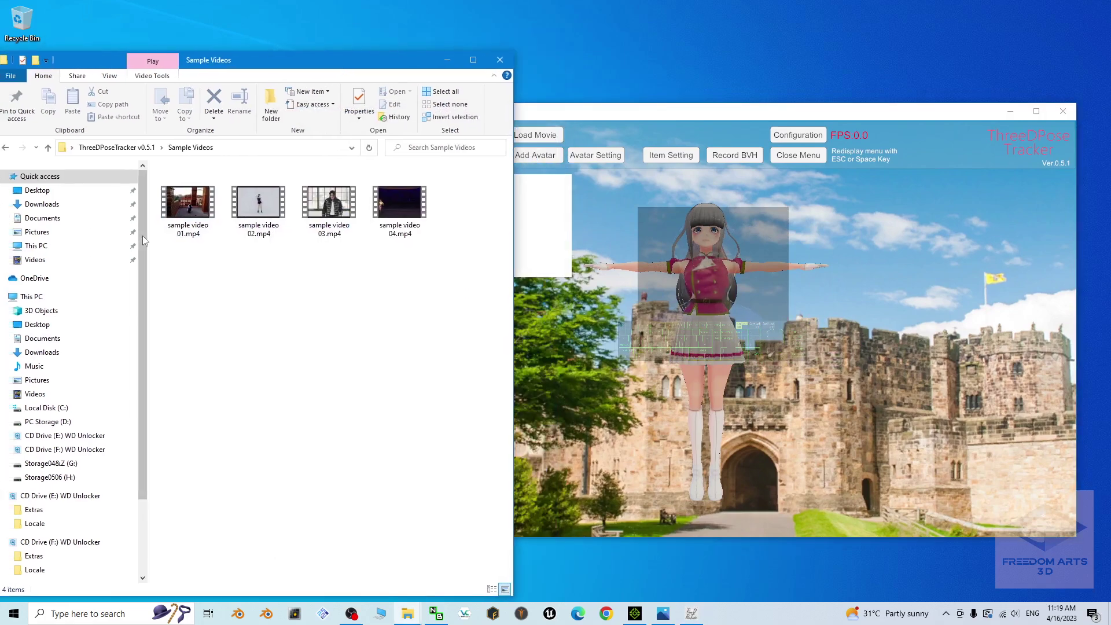
double_click(187, 203)
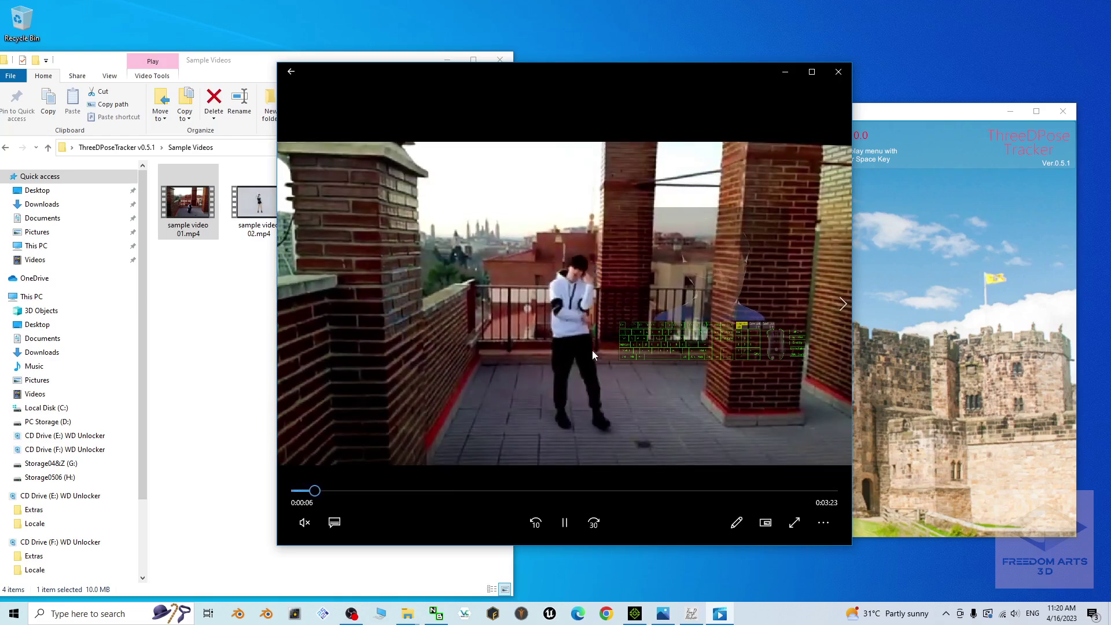
Close the preview and load sample video 01.mp4 into the tracker via the pasted Sample Videos path.
click(838, 71)
click(689, 120)
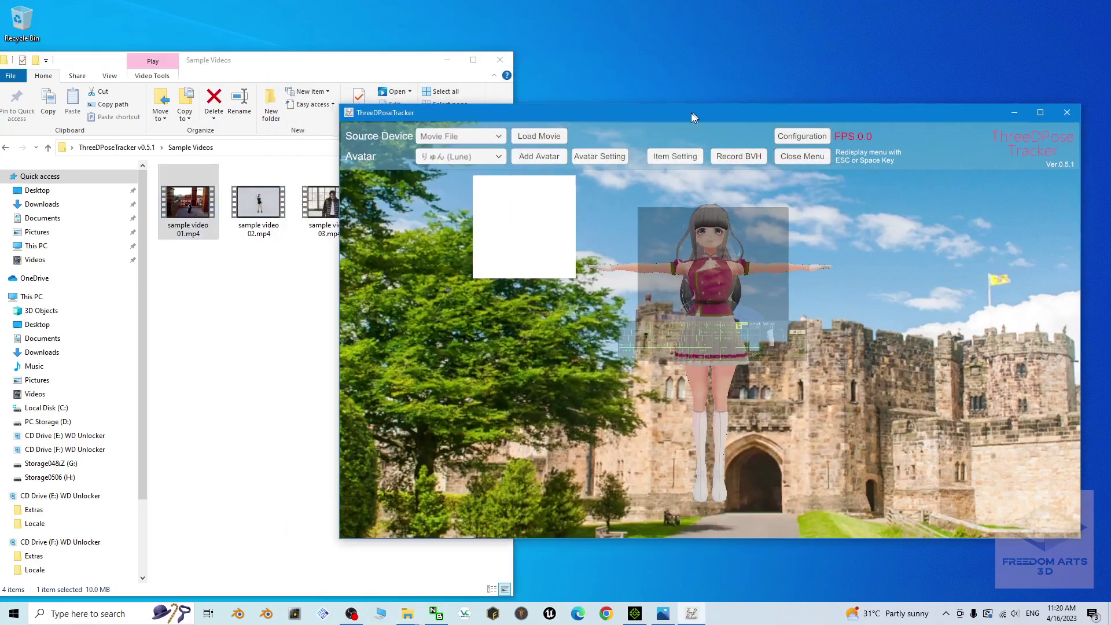
click(533, 139)
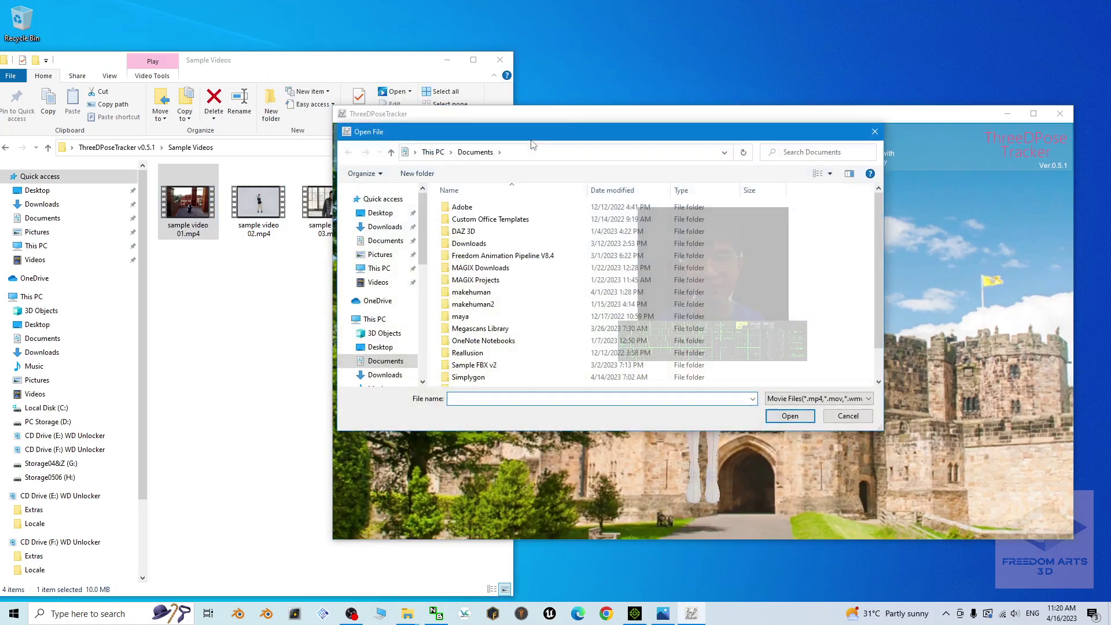
click(255, 60)
click(231, 149)
key(ctrl+c)
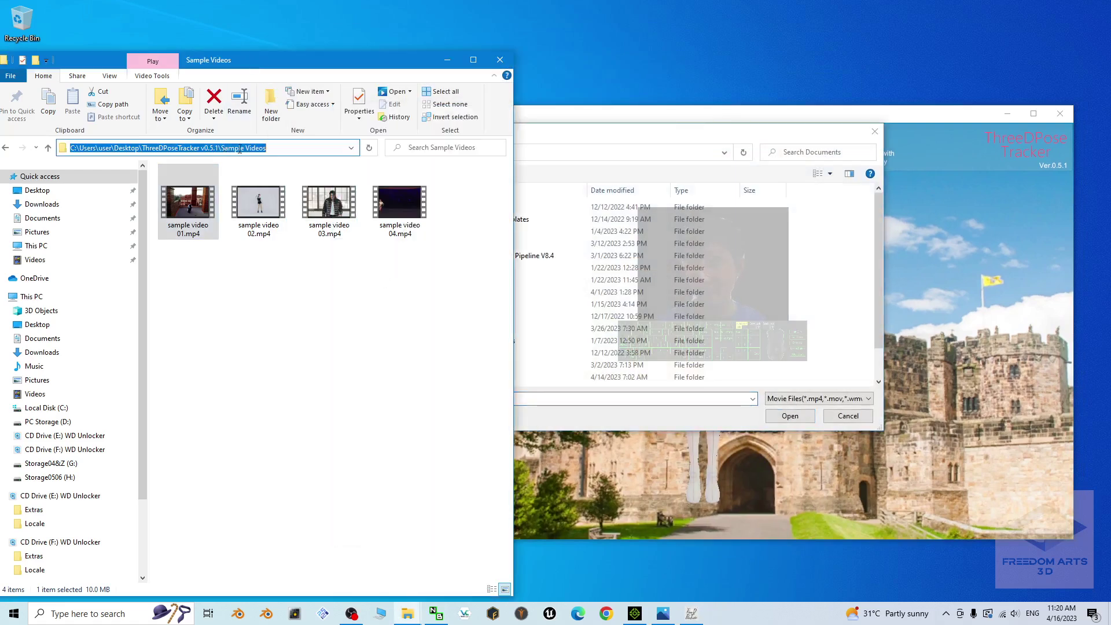
click(538, 153)
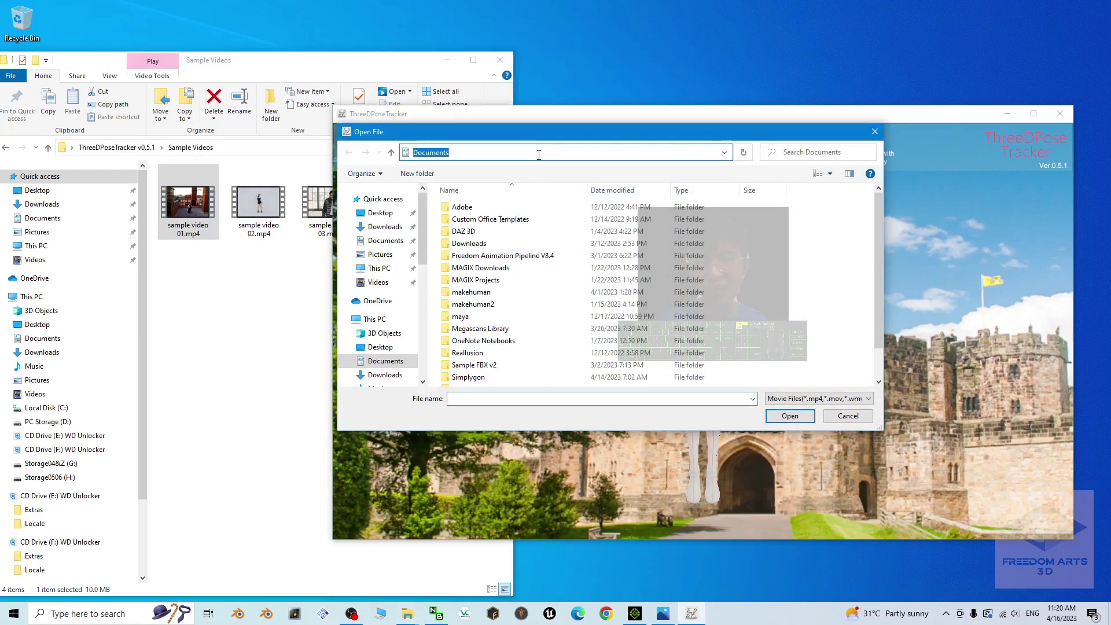
key(ctrl+v)
key(Return)
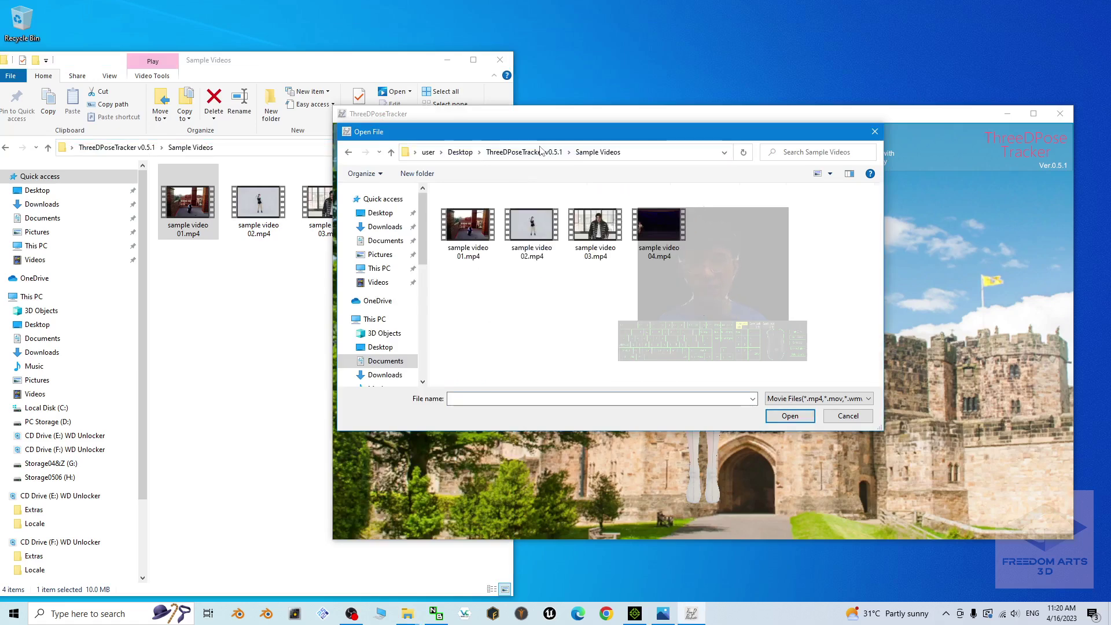
click(477, 227)
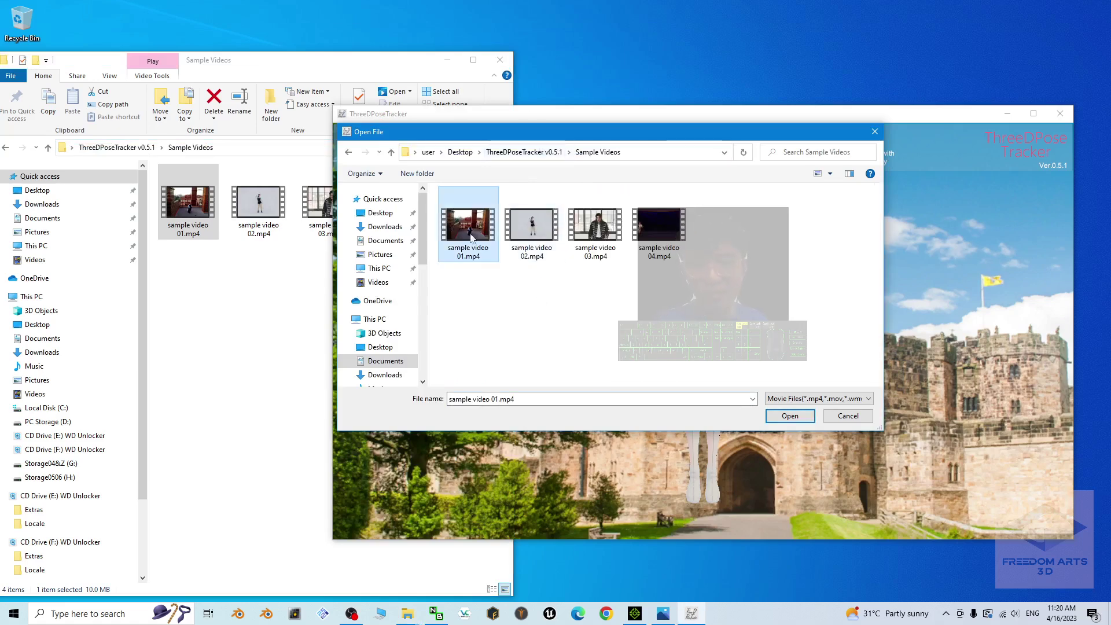
double_click(476, 230)
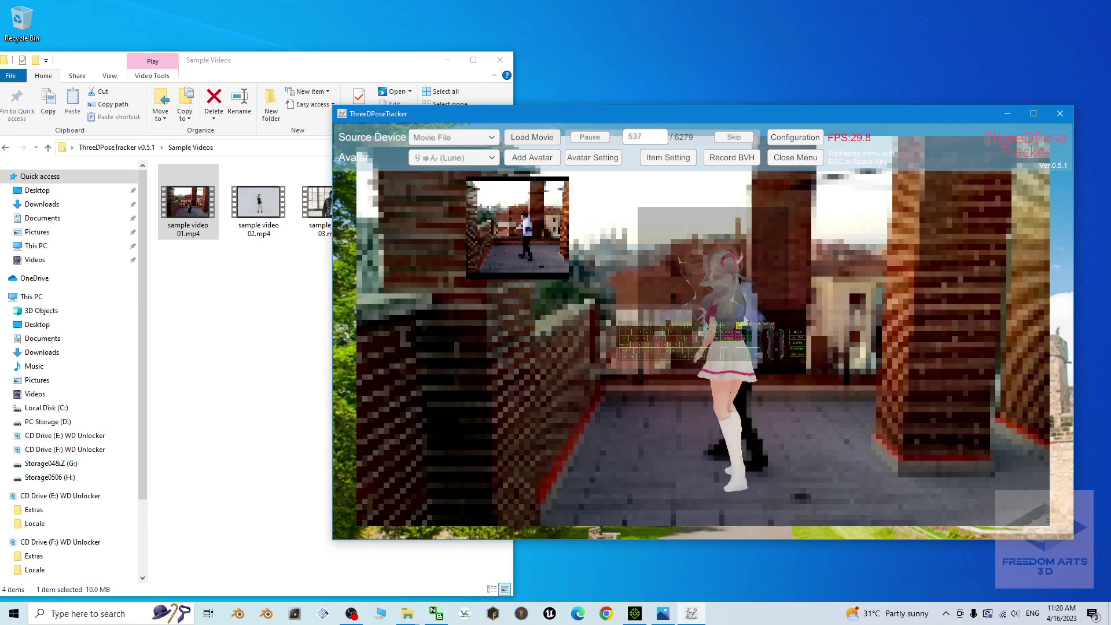
In Configuration, review the Predict and Record tabs, then uncheck Use HandTracking (β) under UpperMode.
click(795, 137)
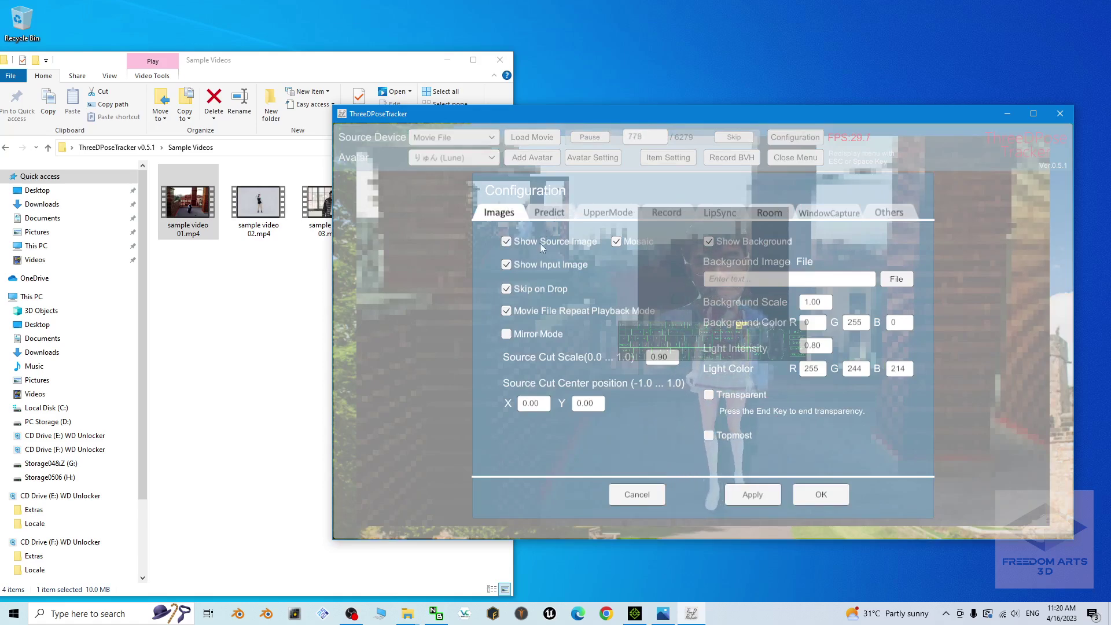
click(549, 212)
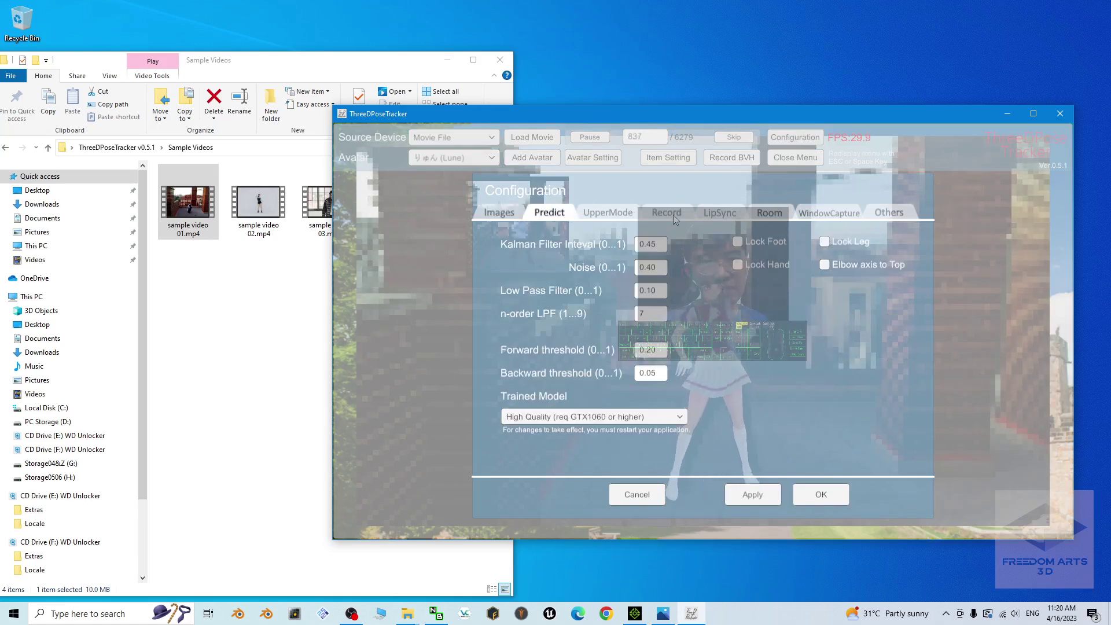
click(668, 214)
click(549, 213)
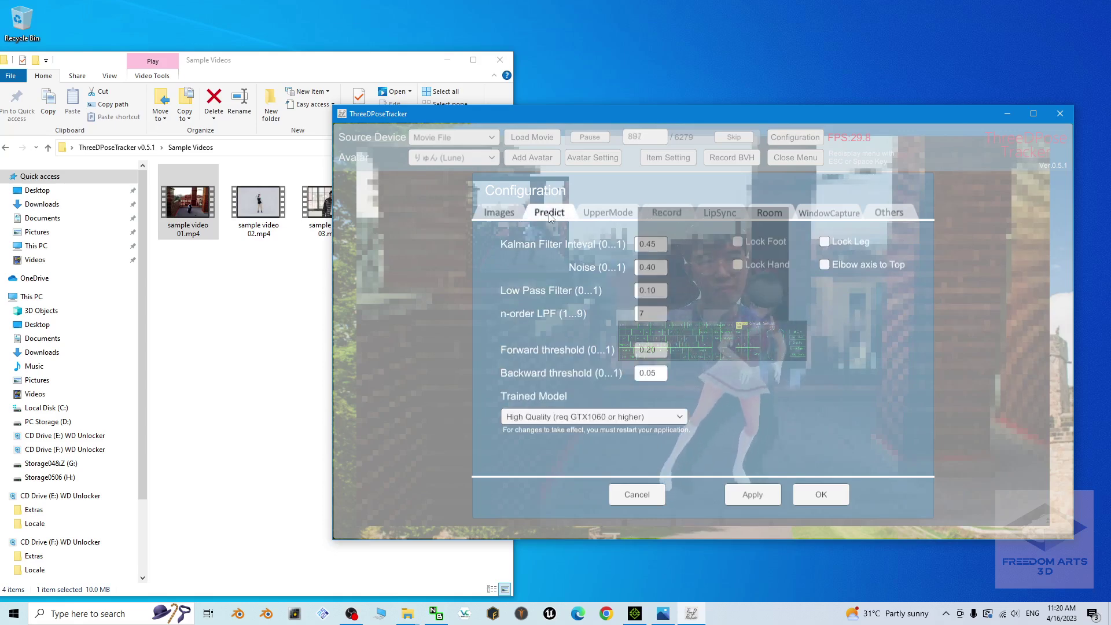
click(598, 213)
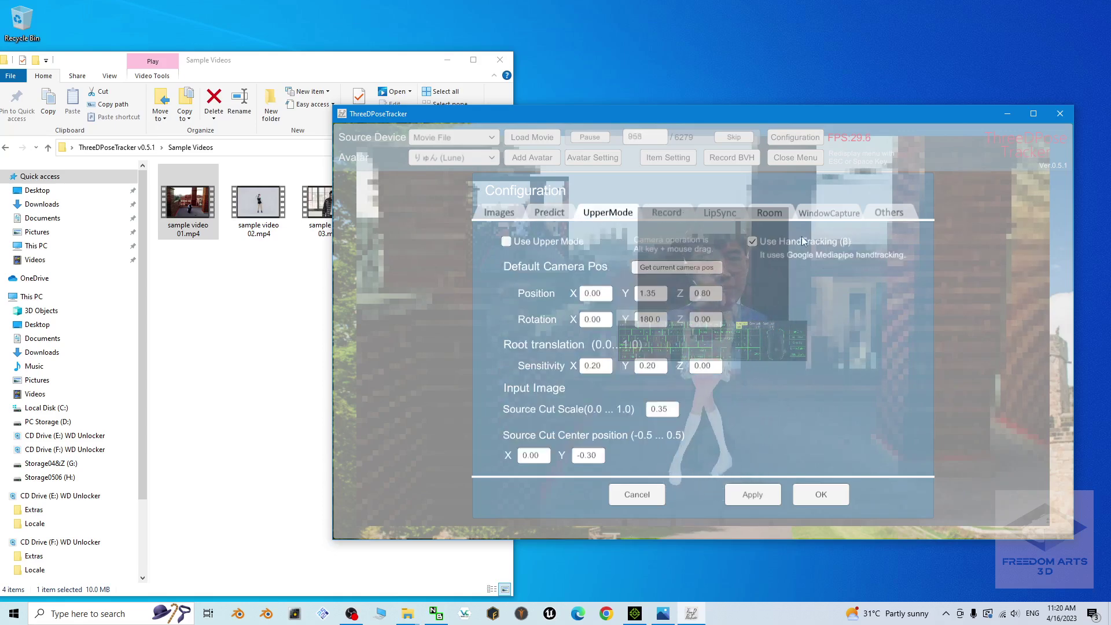
click(753, 241)
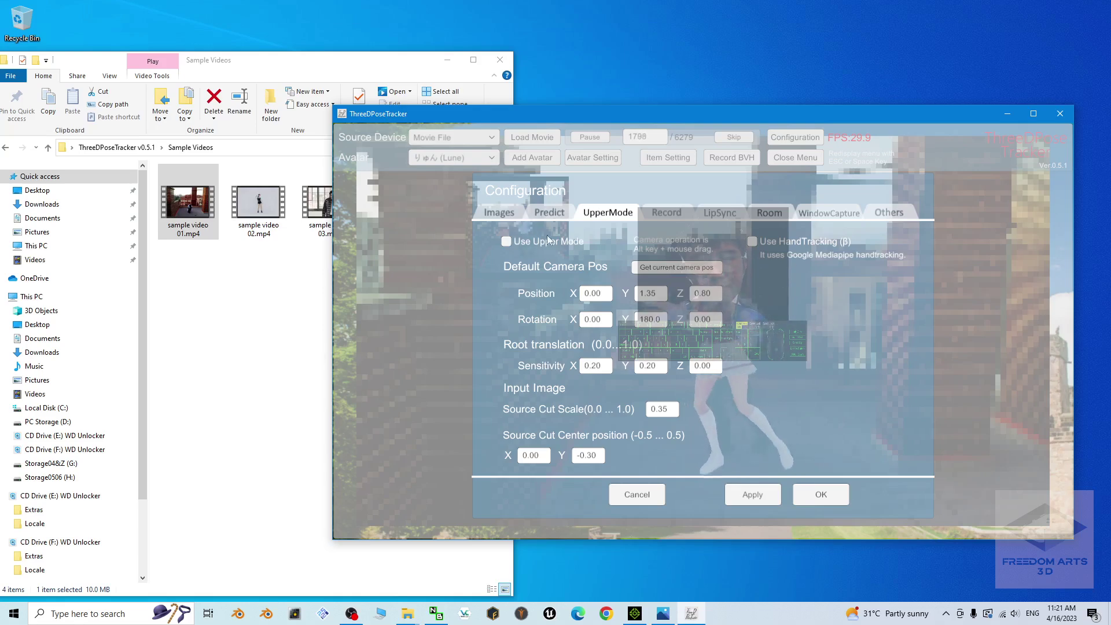
On the Images tab, toggle Mirror Mode with Apply, leave it unchecked, and confirm with OK.
click(506, 214)
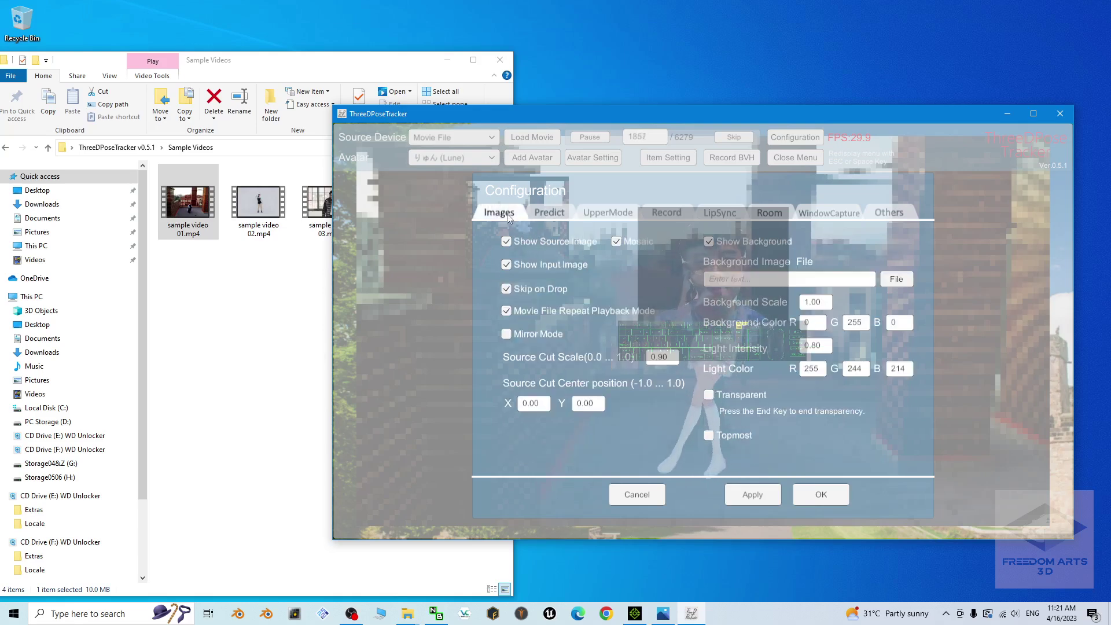
click(505, 334)
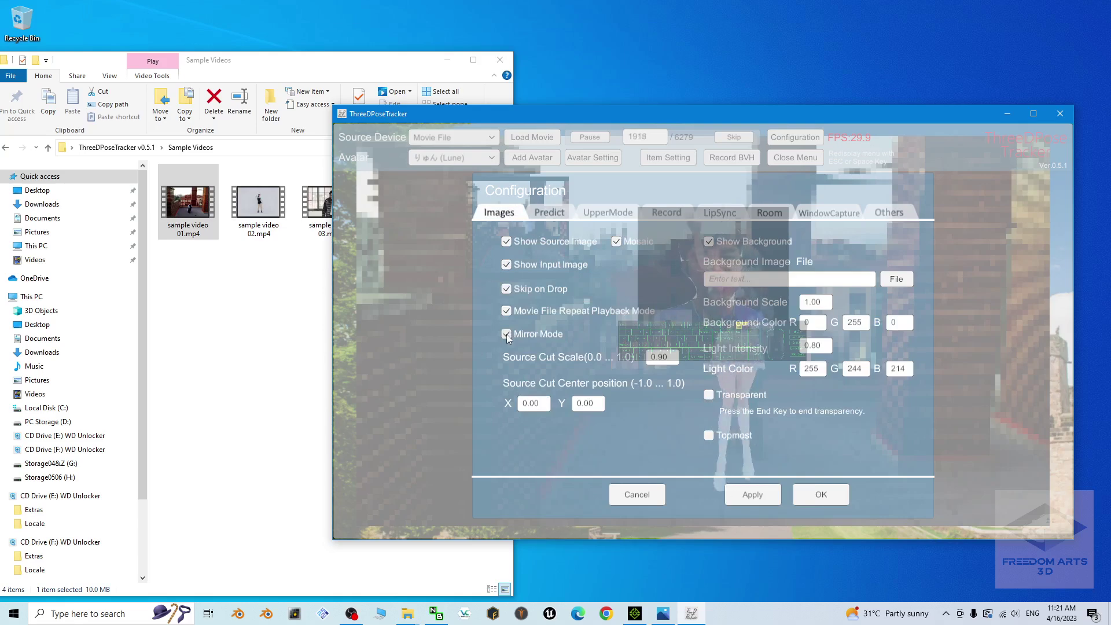
click(753, 494)
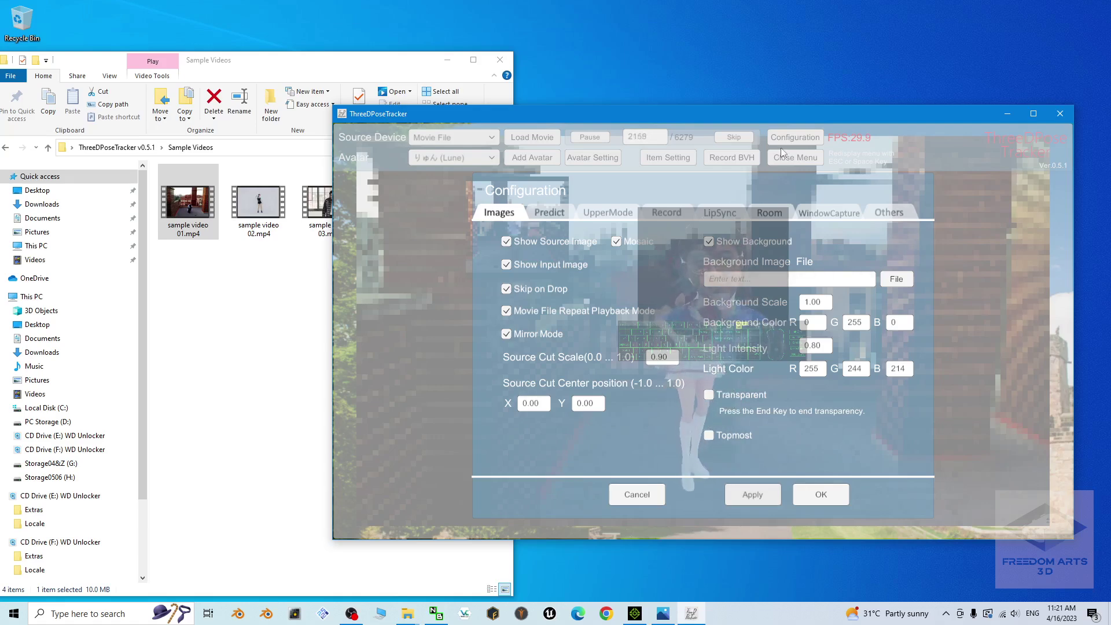
drag(769, 114, 542, 93)
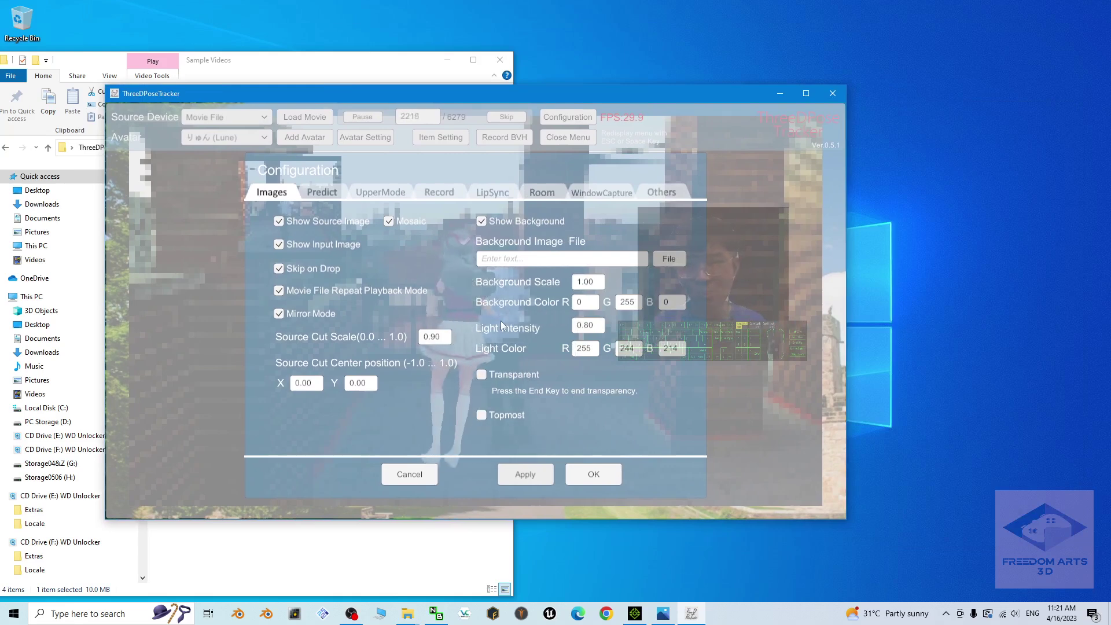
click(298, 314)
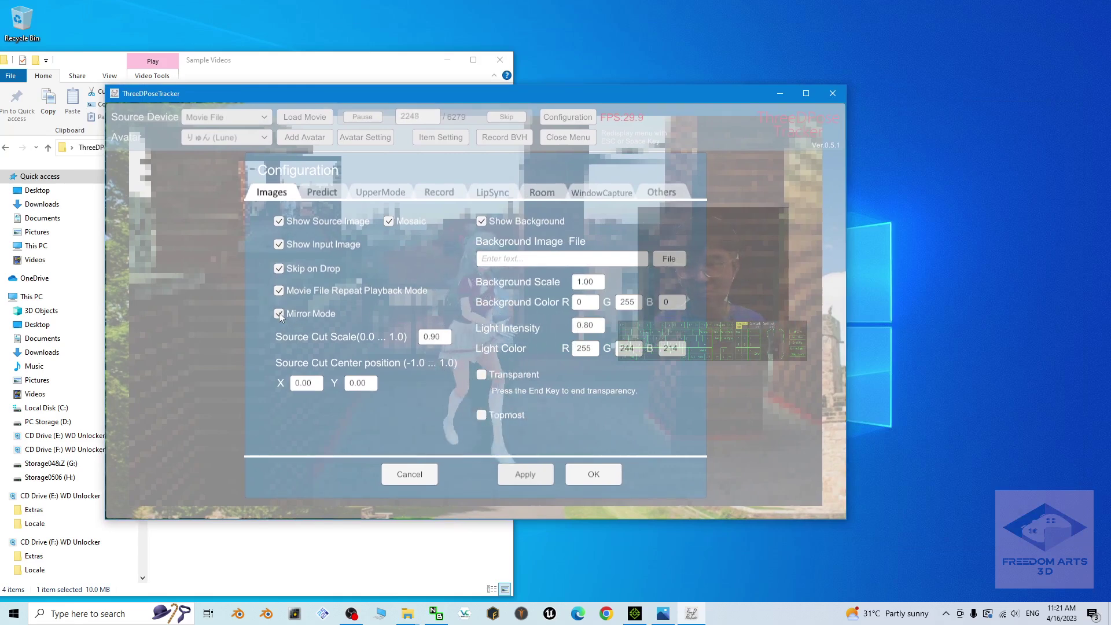
click(505, 471)
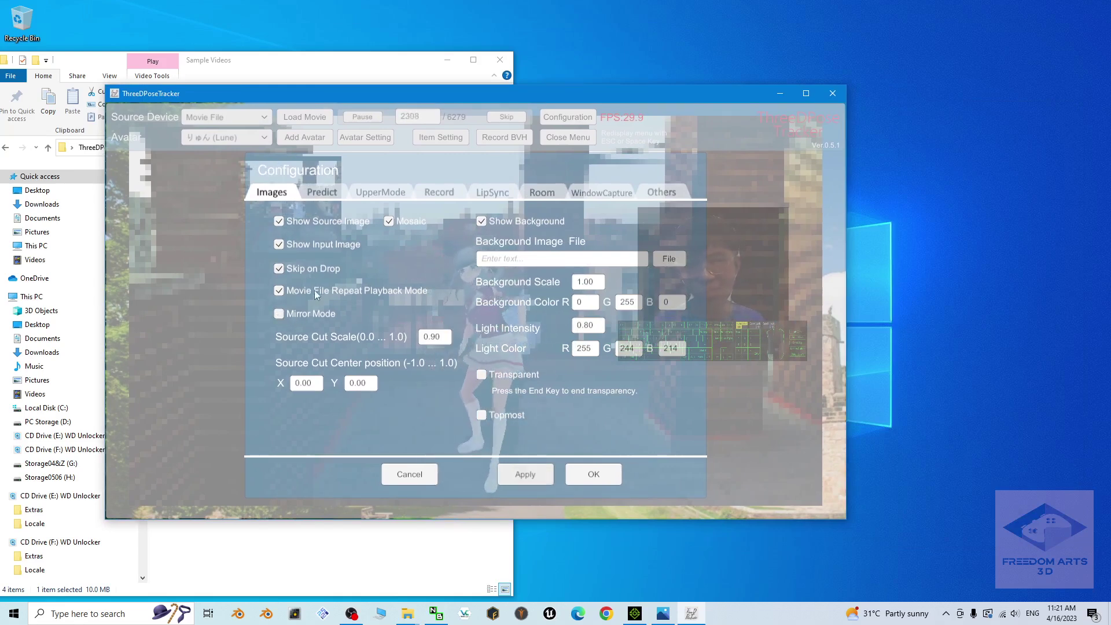
click(279, 314)
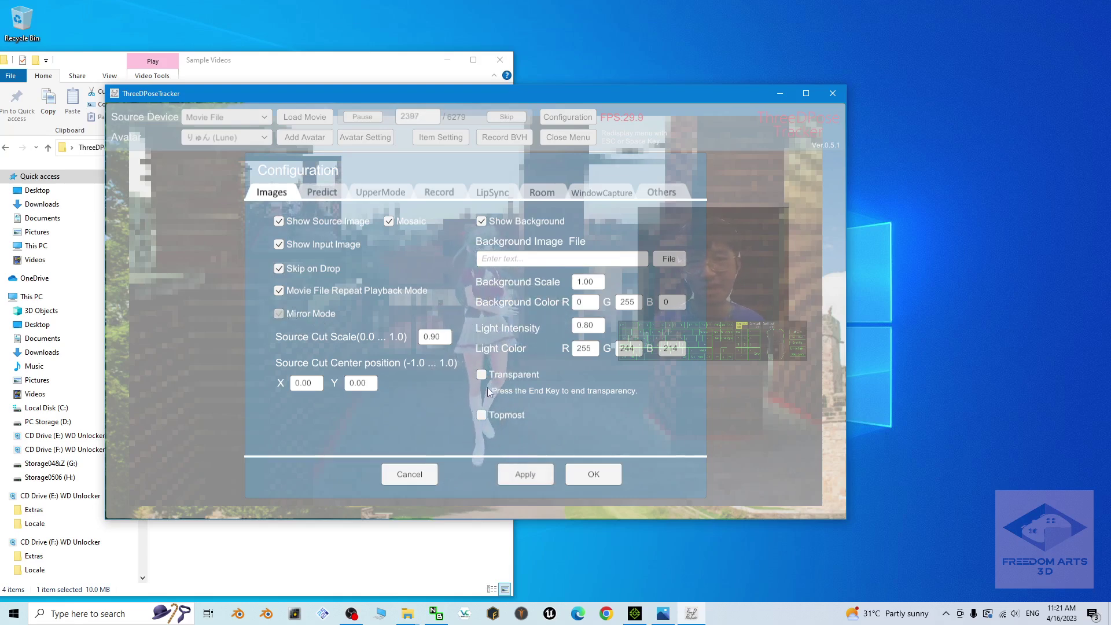
click(539, 484)
click(279, 314)
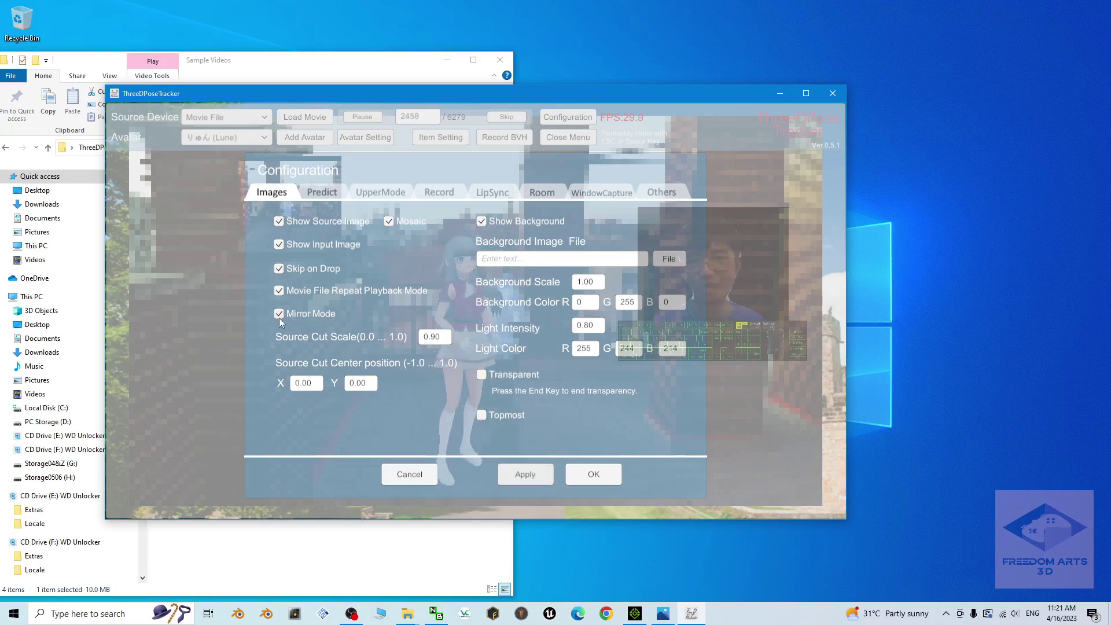
click(539, 472)
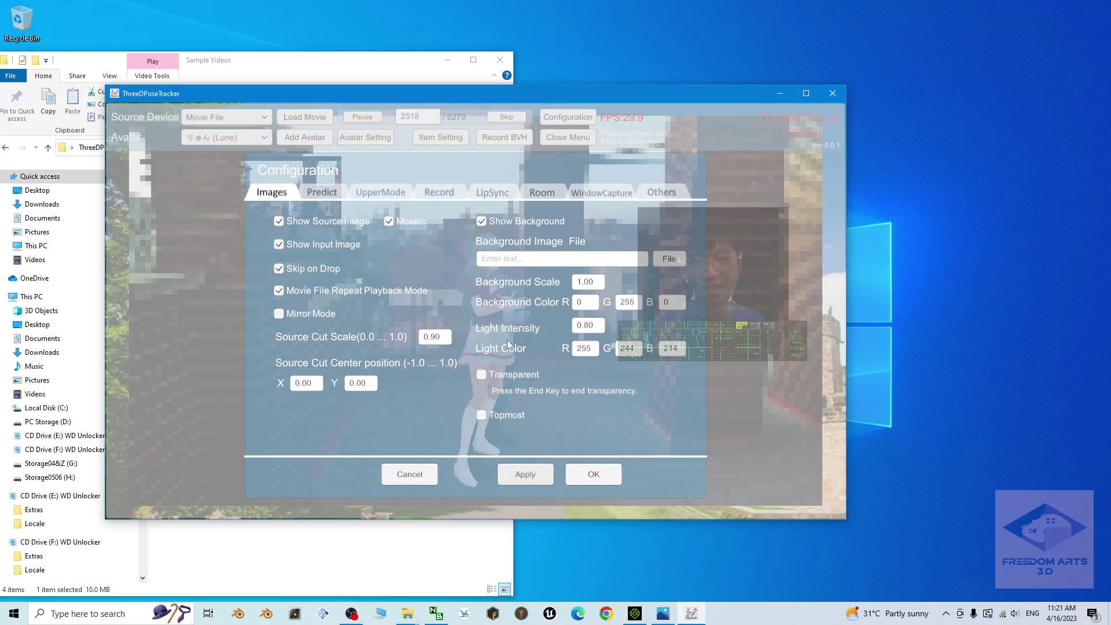
click(594, 475)
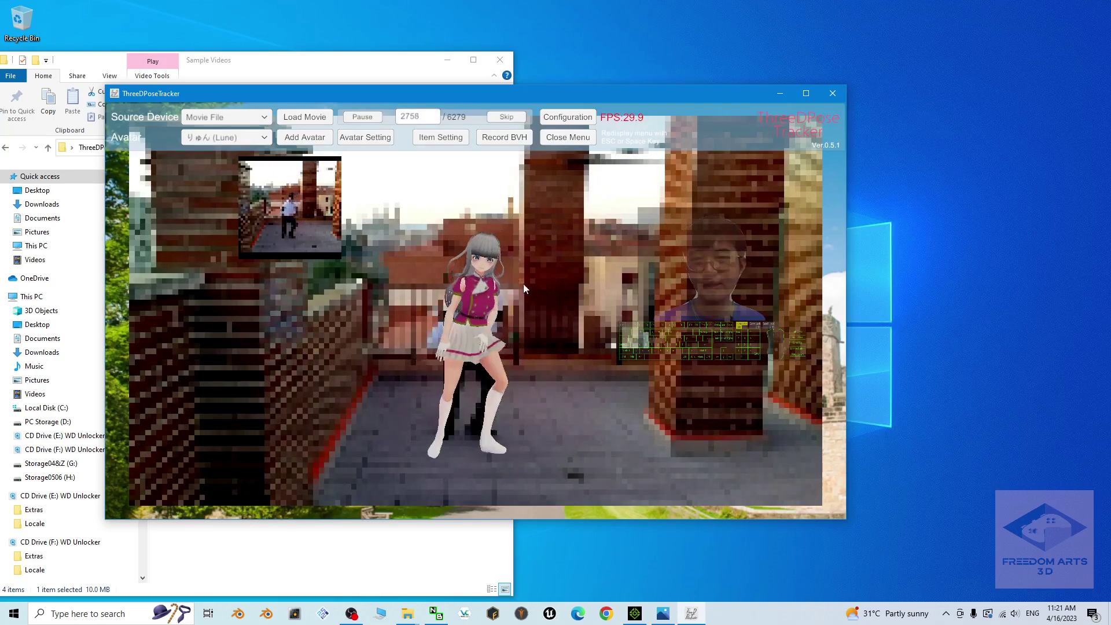
Reload sample video 01.mp4 from the start and begin recording the motion as BVH.
click(318, 115)
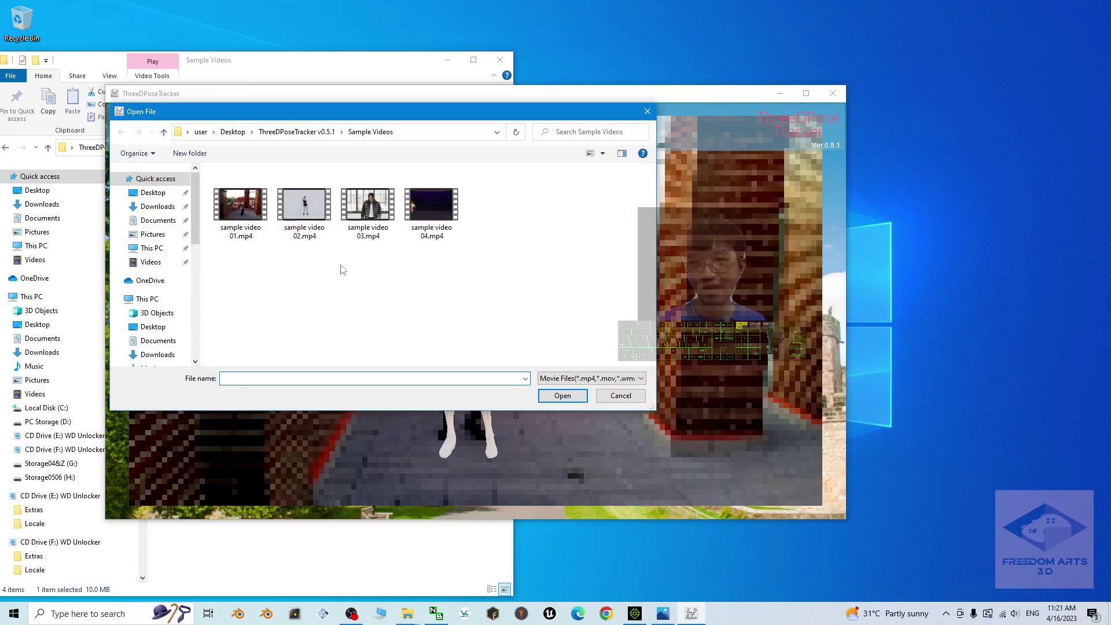
double_click(241, 206)
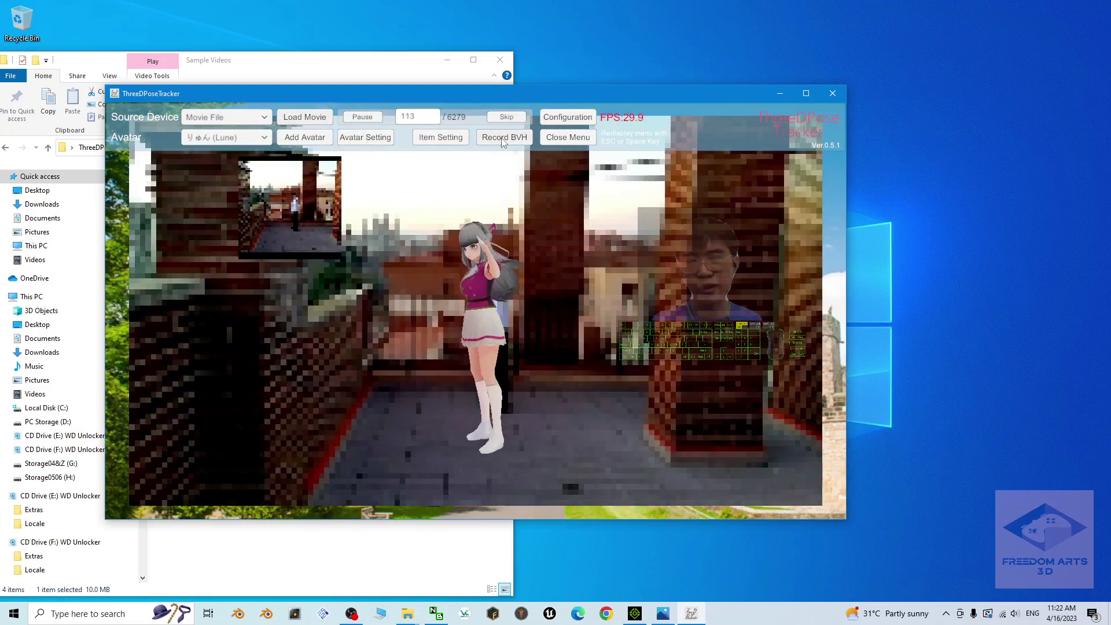
click(502, 139)
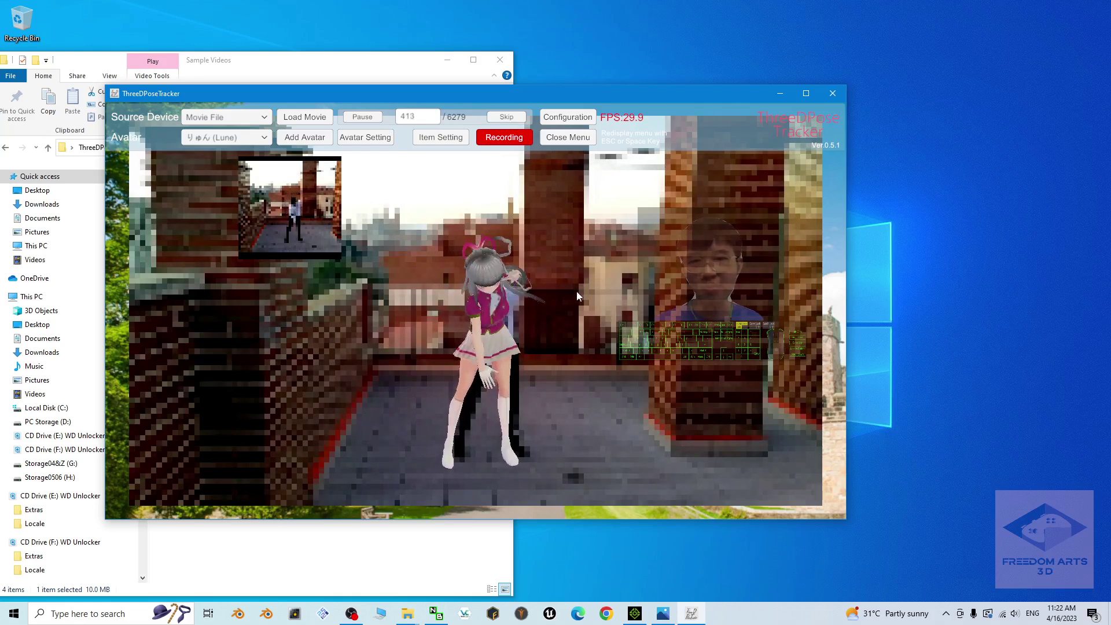
Stop recording and save the motion as 'sample video 01 a.bvh' in the Sample Videos folder.
click(504, 137)
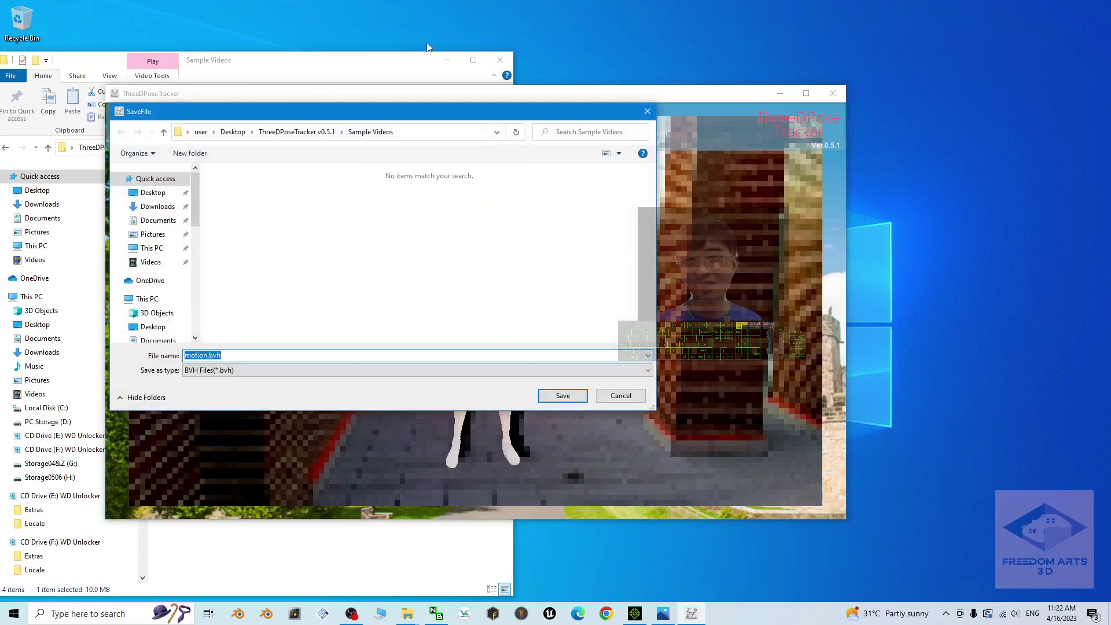
click(322, 70)
drag(323, 70, 842, 55)
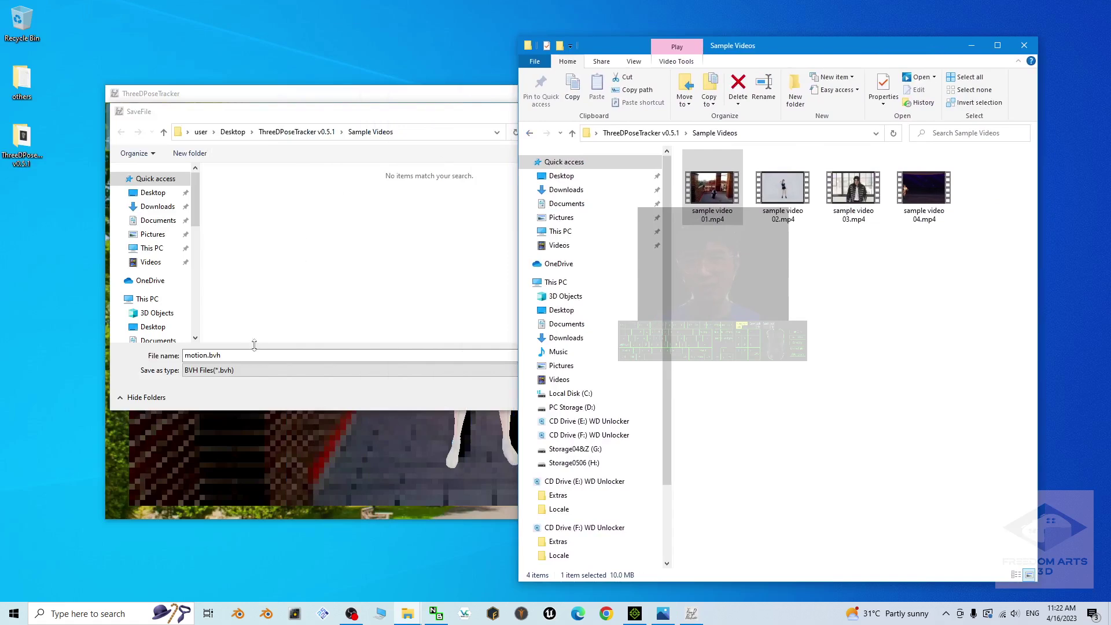
click(243, 356)
click(789, 58)
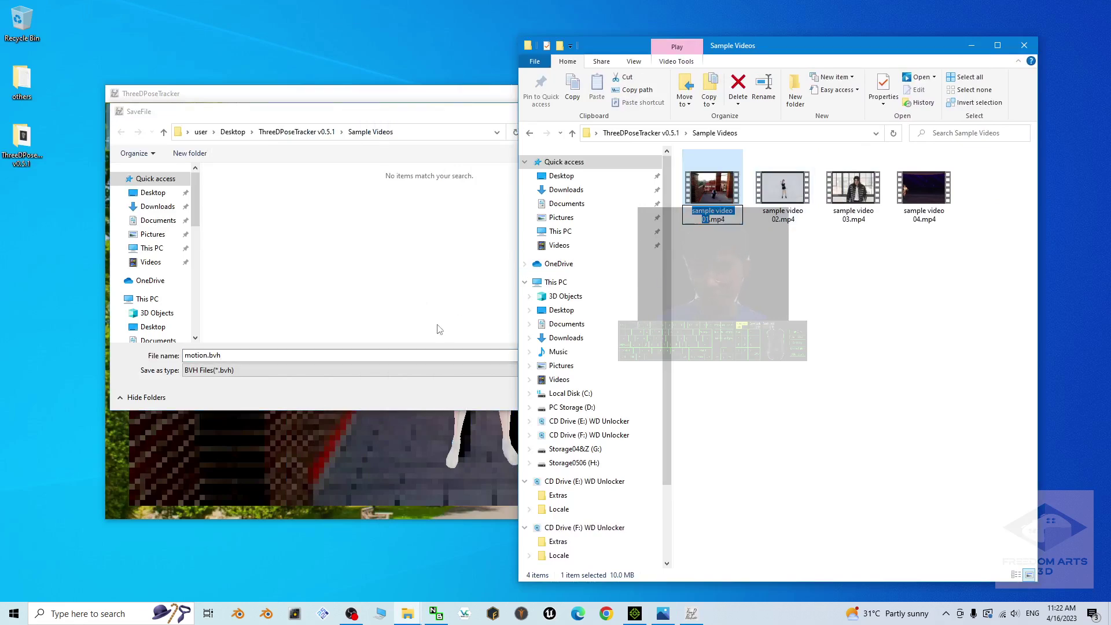
double_click(236, 356)
text(sample video 01)
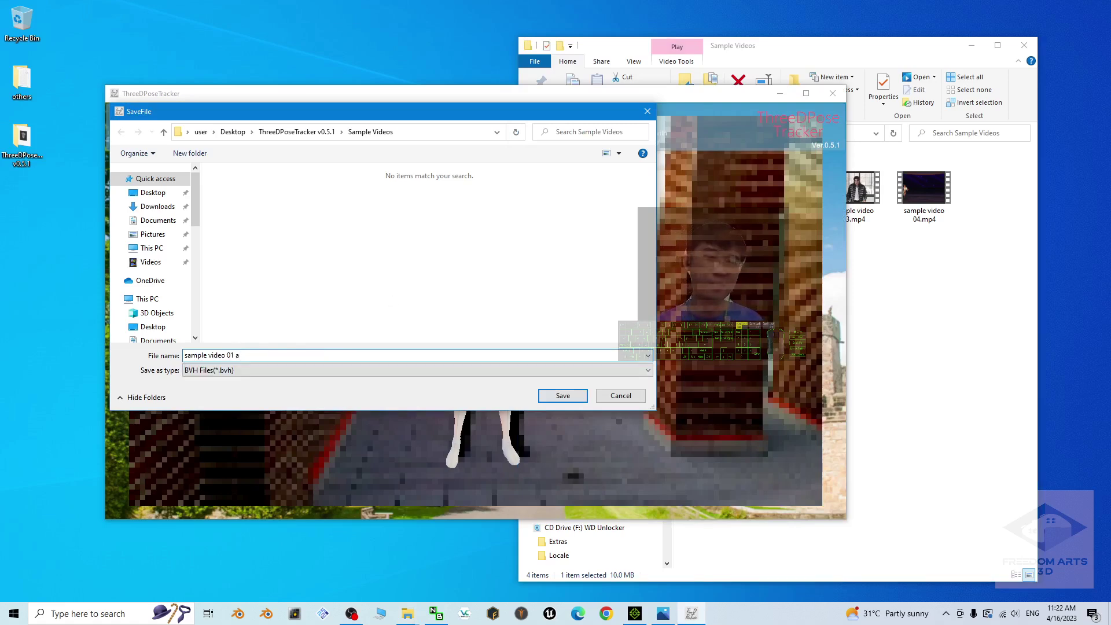
click(562, 396)
click(868, 266)
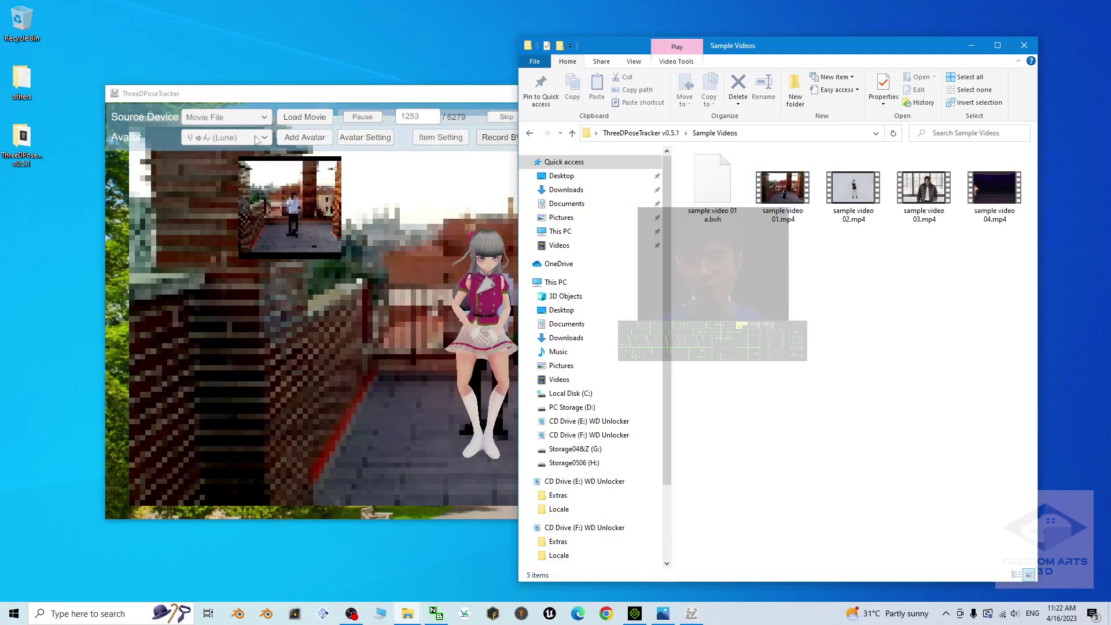
Pick sample video 03.mp4 in Explorer and open it in ThreeDPoseTracker as the tracking movie.
click(855, 190)
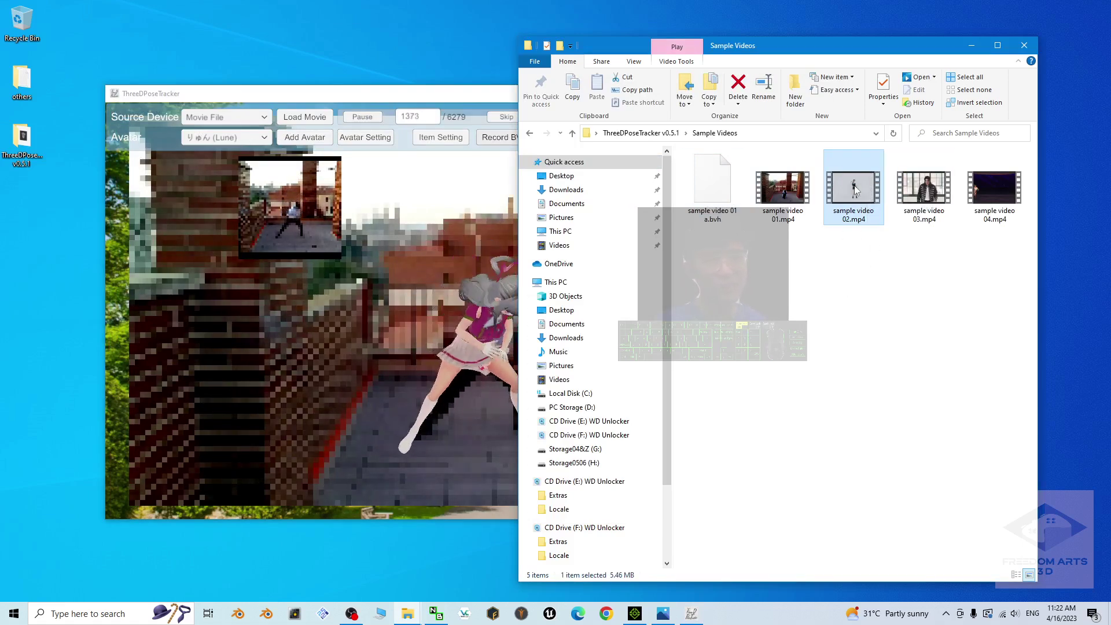
click(907, 185)
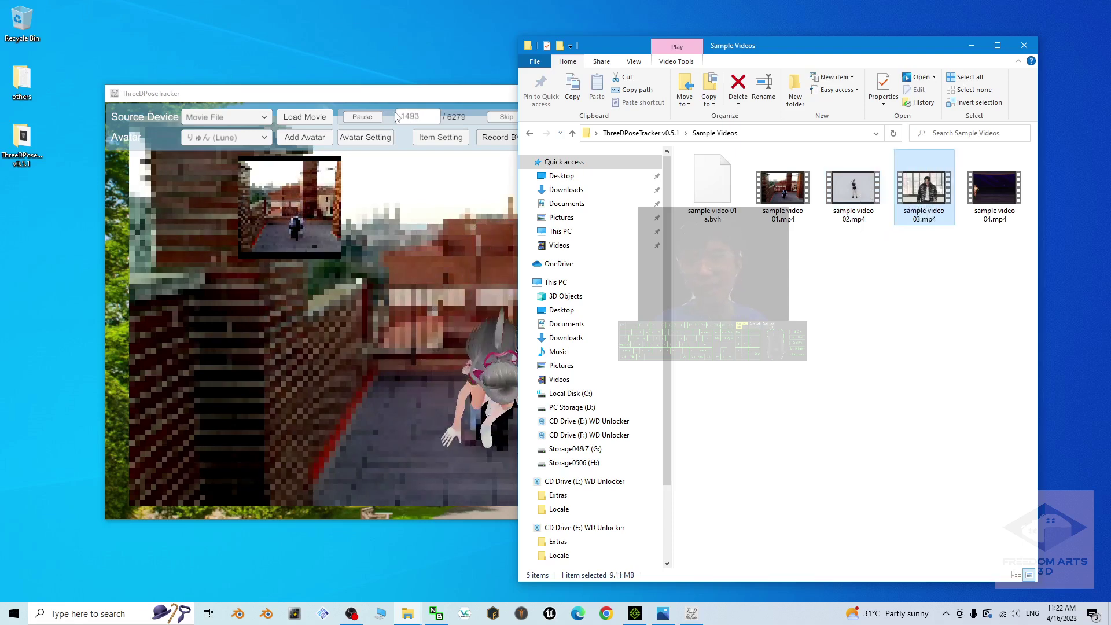
click(311, 120)
click(305, 118)
double_click(359, 205)
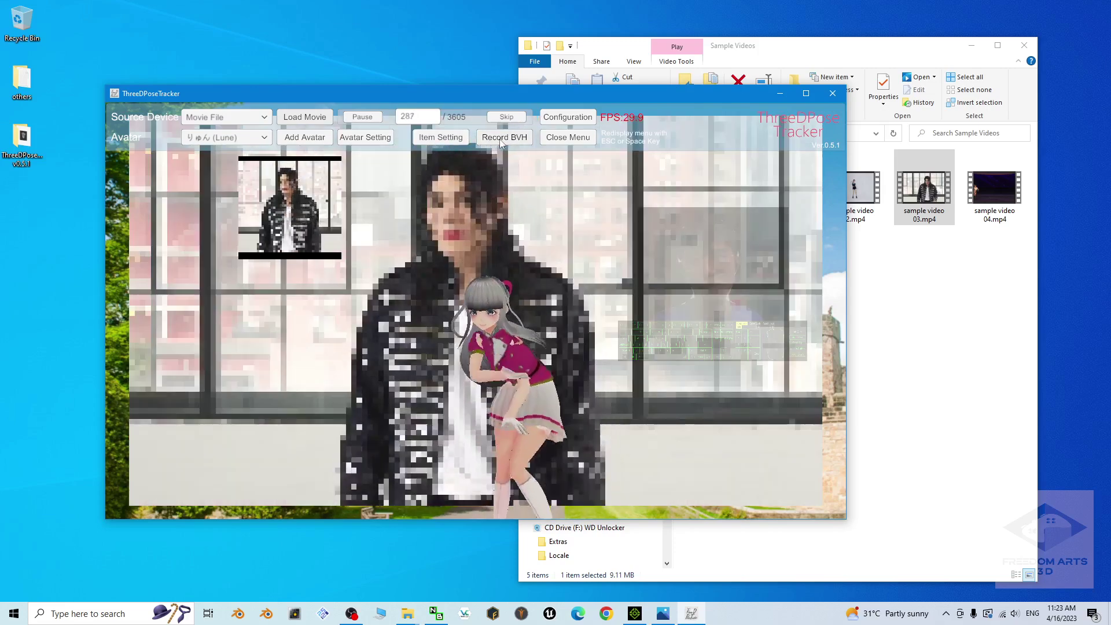
Record a BVH of the tracked dance and save it in Sample Videos as 'sample video 03 a'.
click(502, 139)
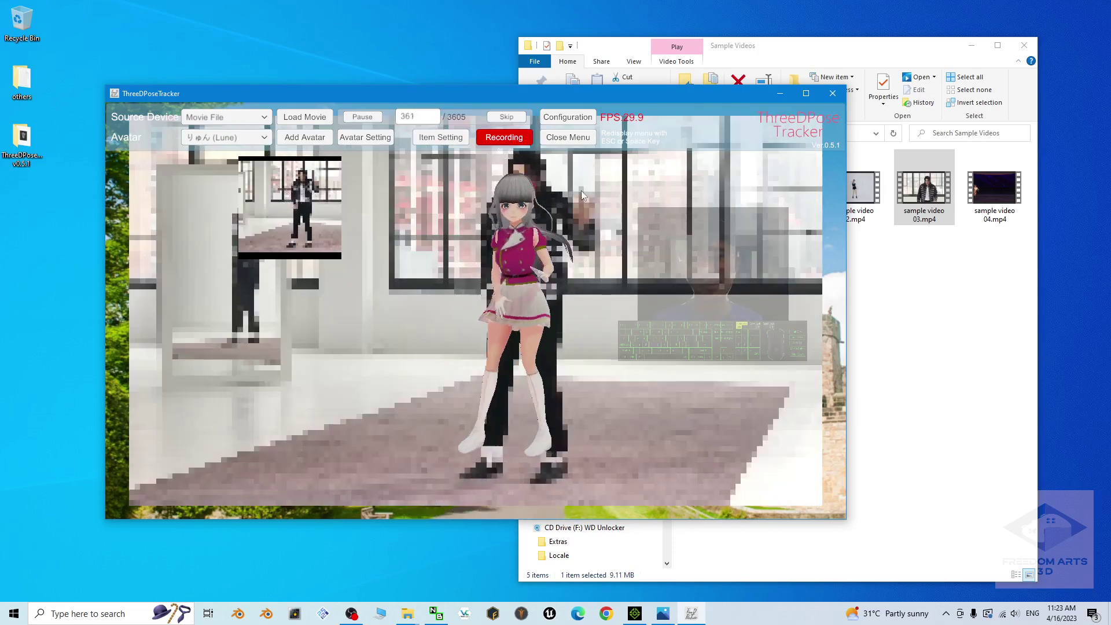
click(507, 140)
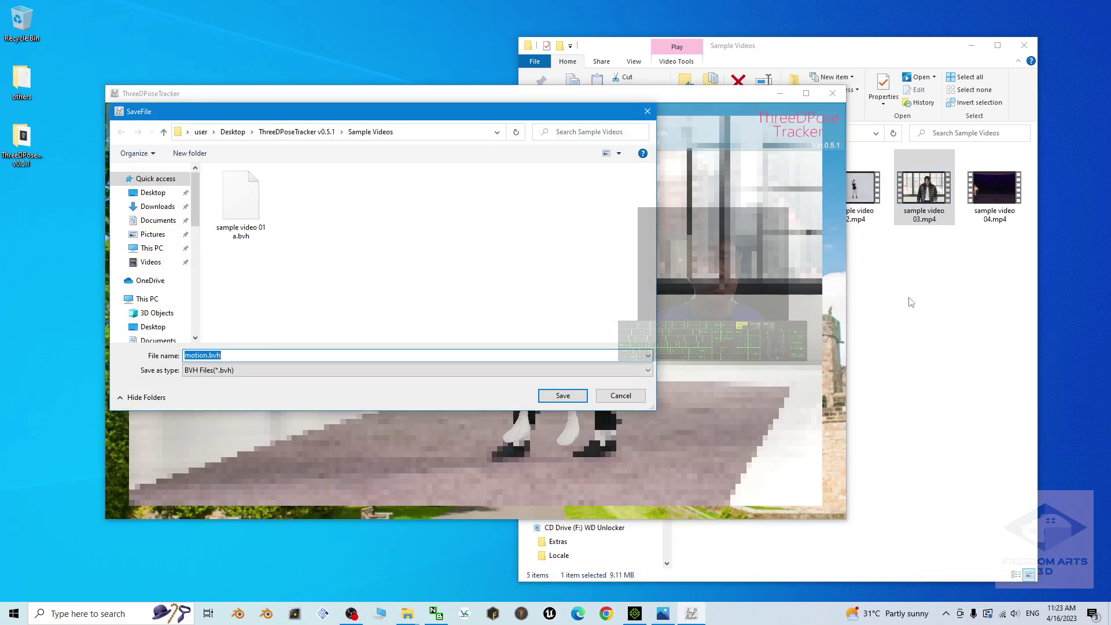
click(910, 302)
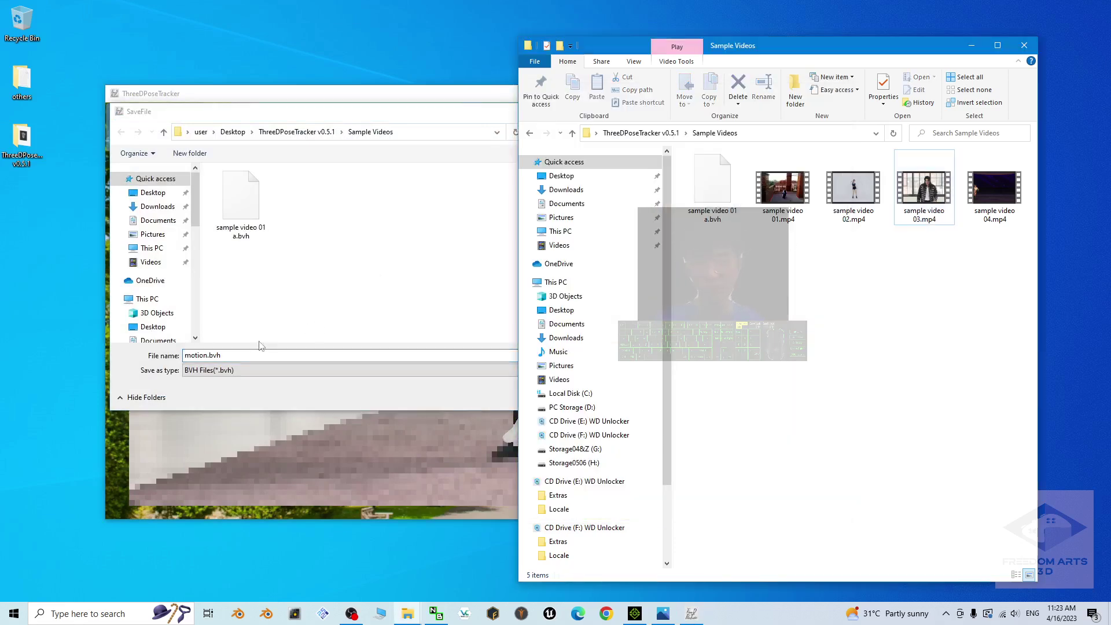
click(240, 360)
text(samp)
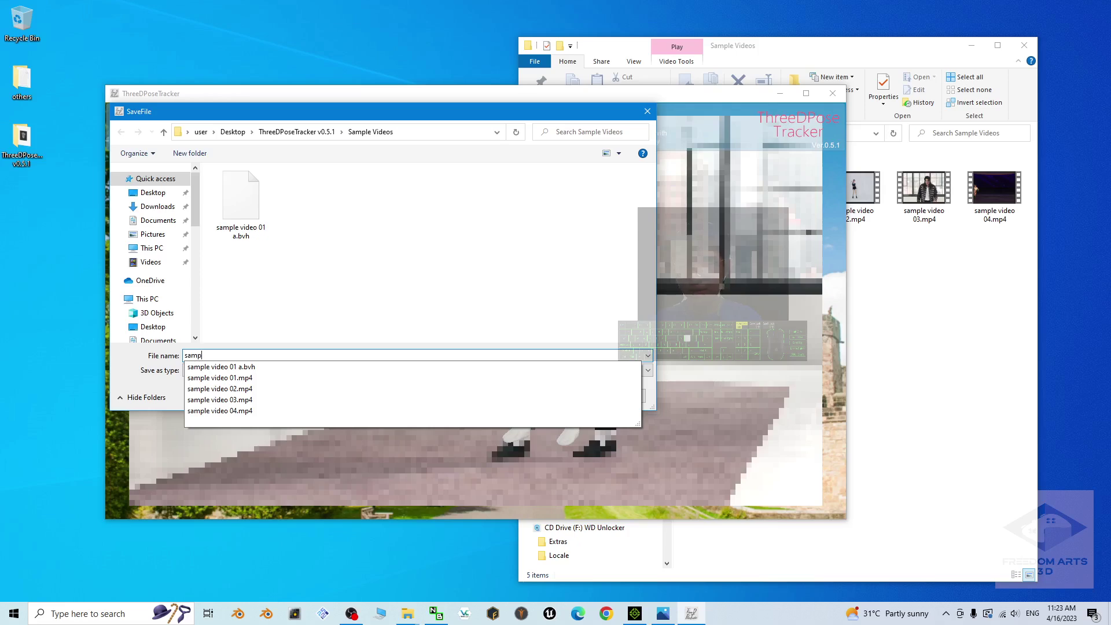
text(le video 03 a)
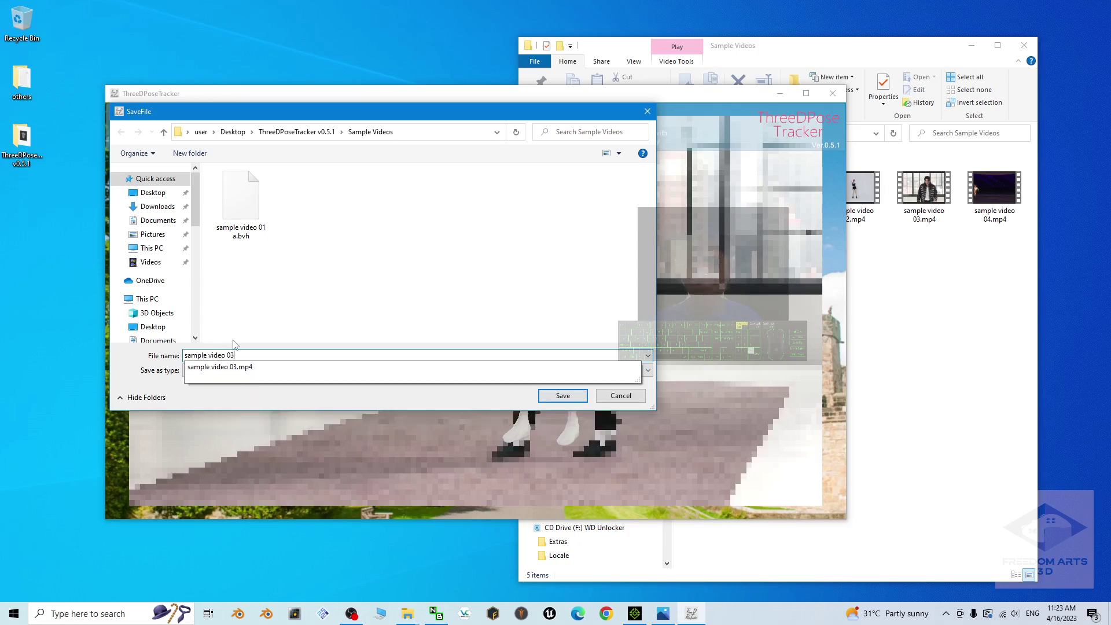
click(562, 396)
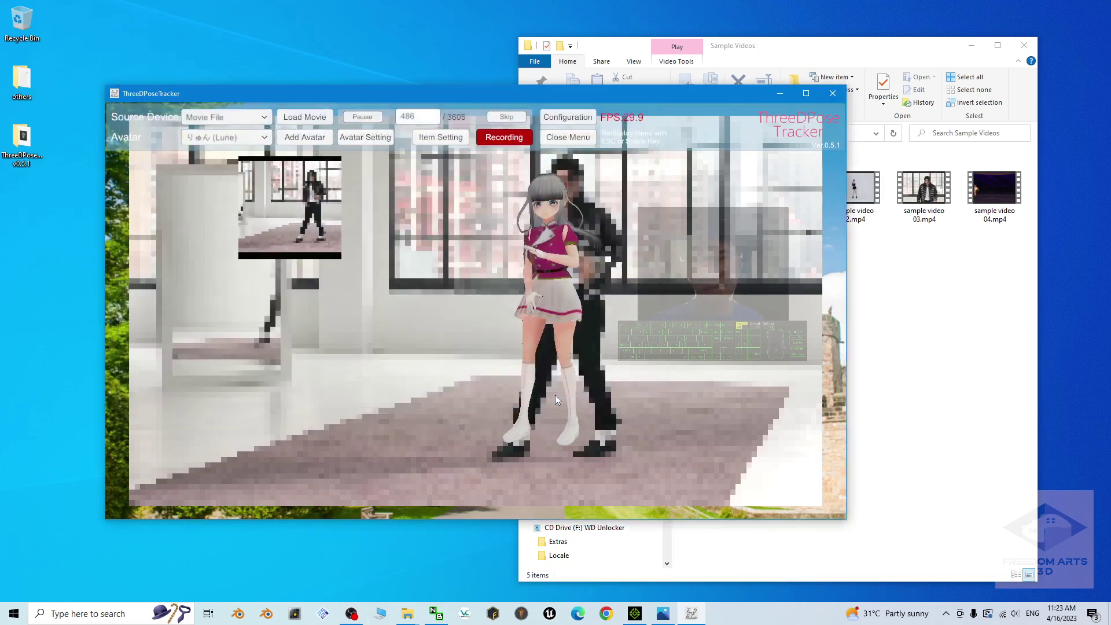
click(922, 302)
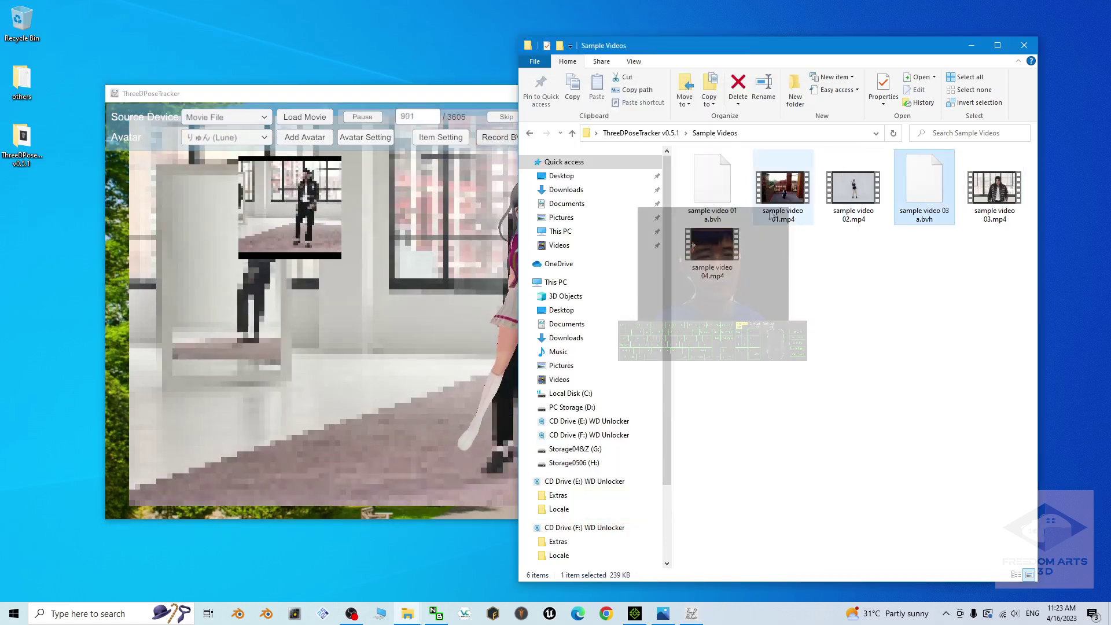
Check the sizes of sample video 01 a.bvh and sample video 03 a.bvh in Explorer.
click(736, 215)
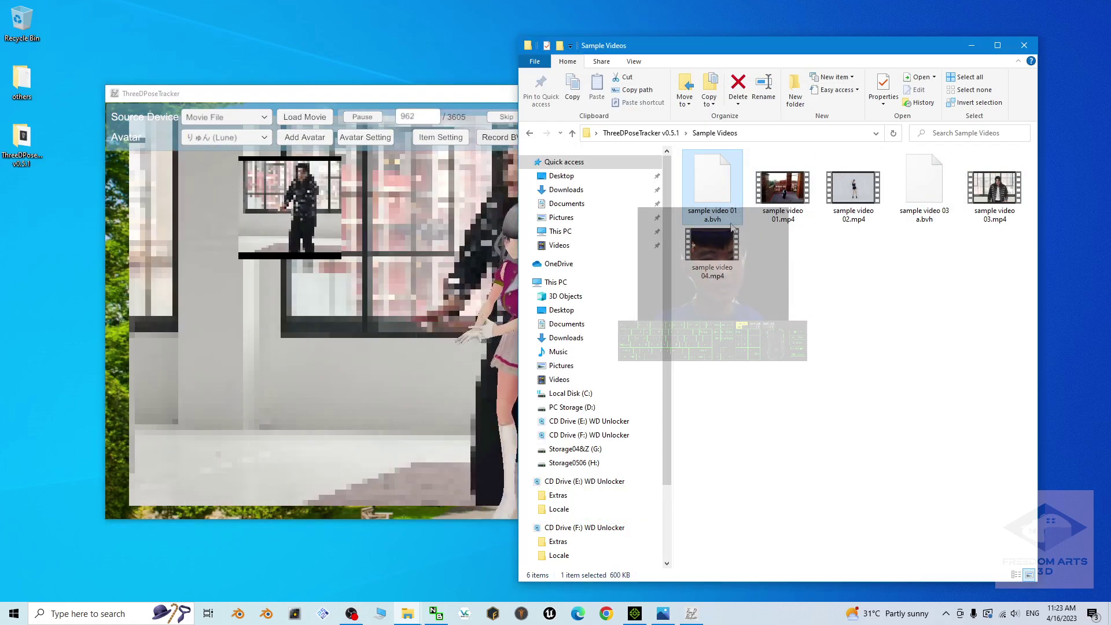
click(930, 201)
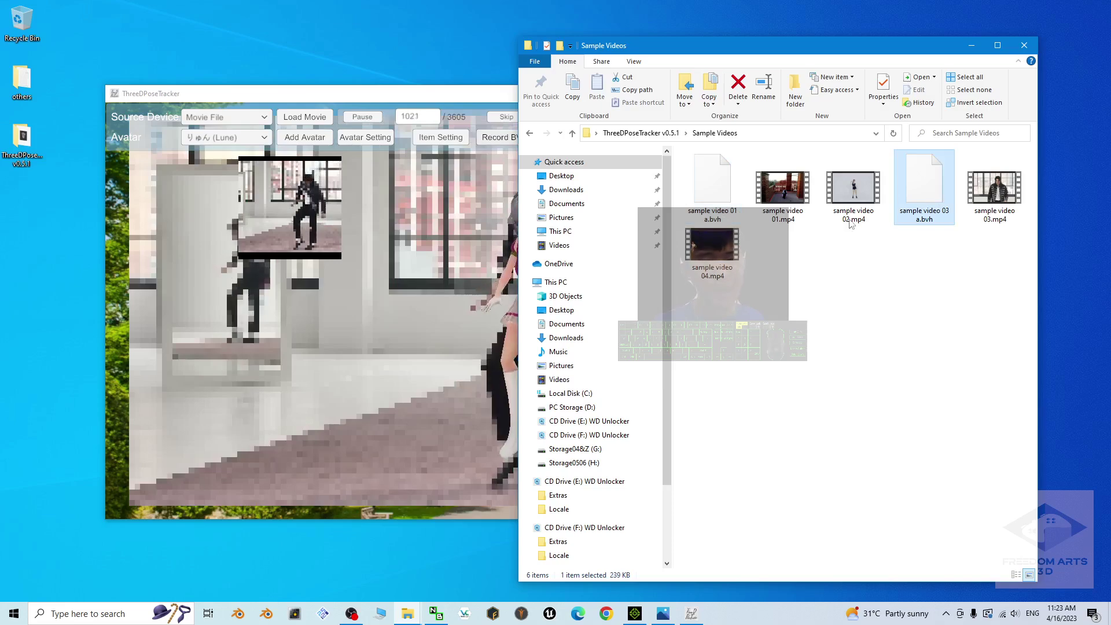
click(712, 185)
Minimize ThreeDPoseTracker and switch to the cover image in Photos.
click(513, 103)
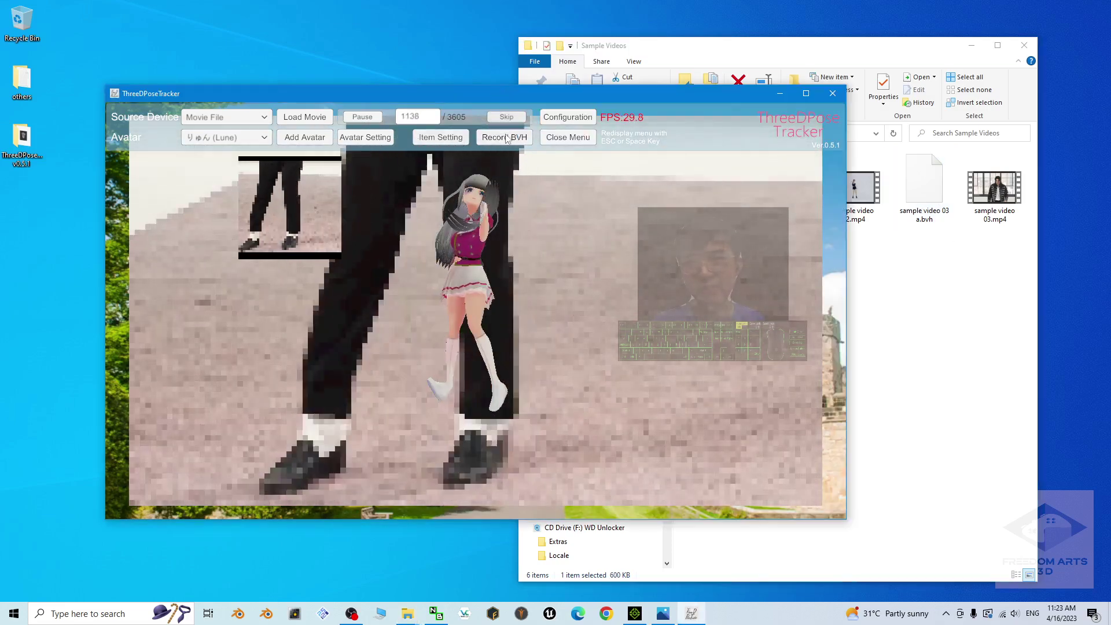
click(780, 94)
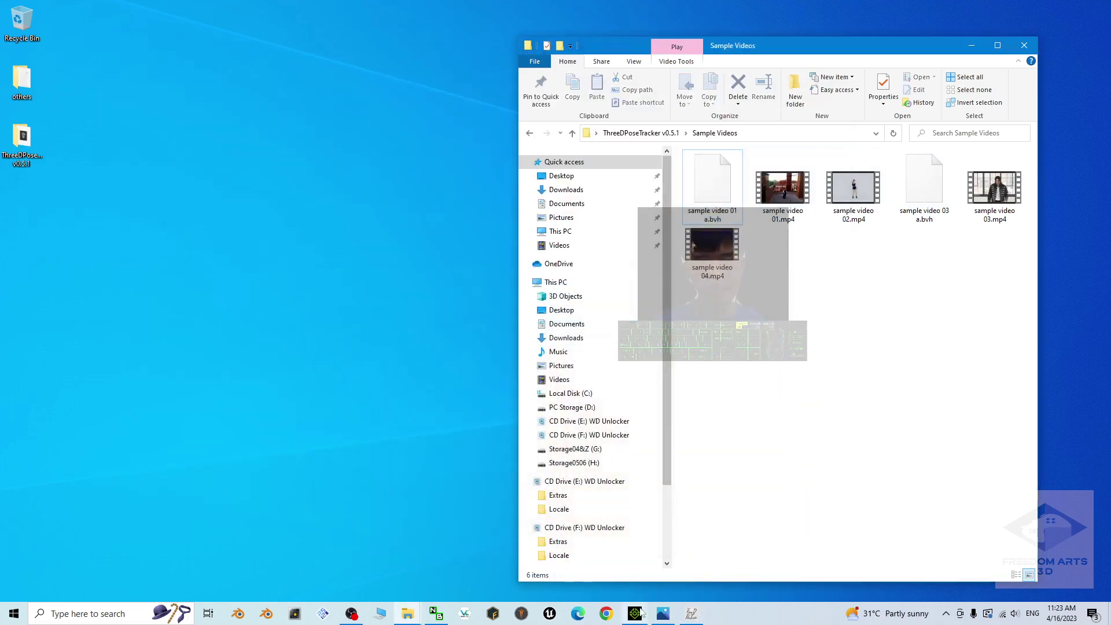
key(alt+Tab)
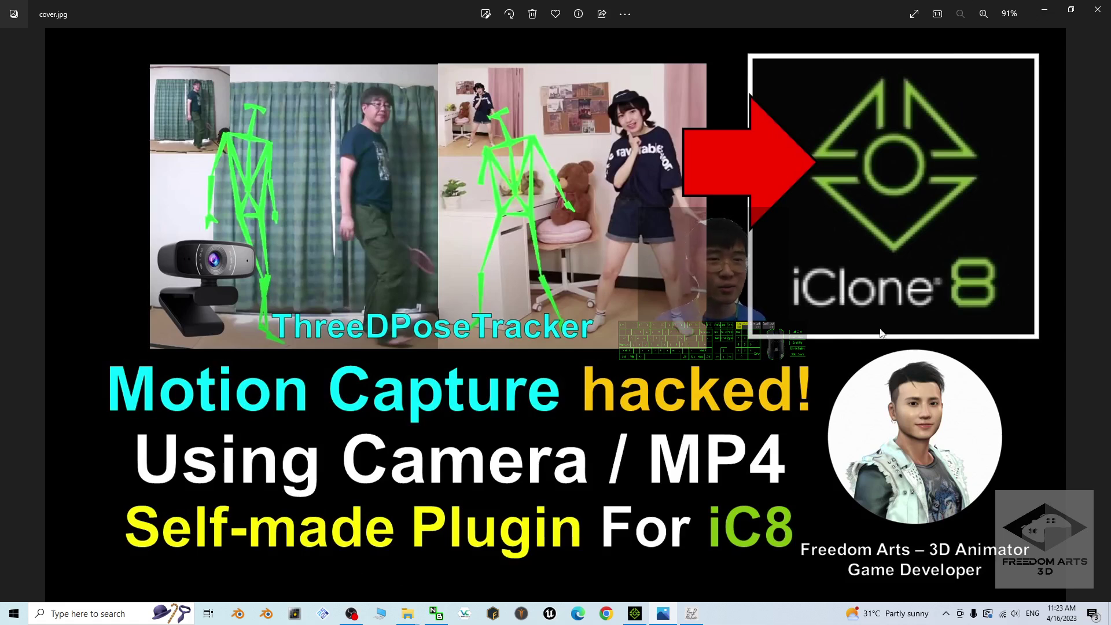
Minimize the Photos window showing cover.jpg.
click(1048, 10)
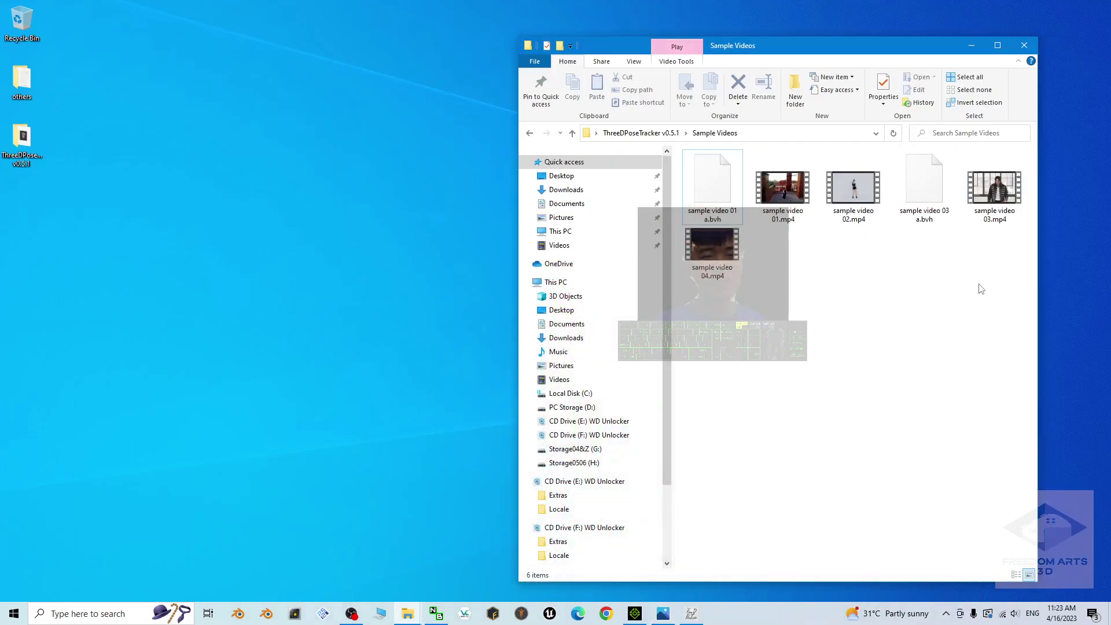
Go up to the ThreeDPoseTracker v0.5.1 folder and locate the BVH Importer iAvatar file.
click(641, 134)
click(716, 195)
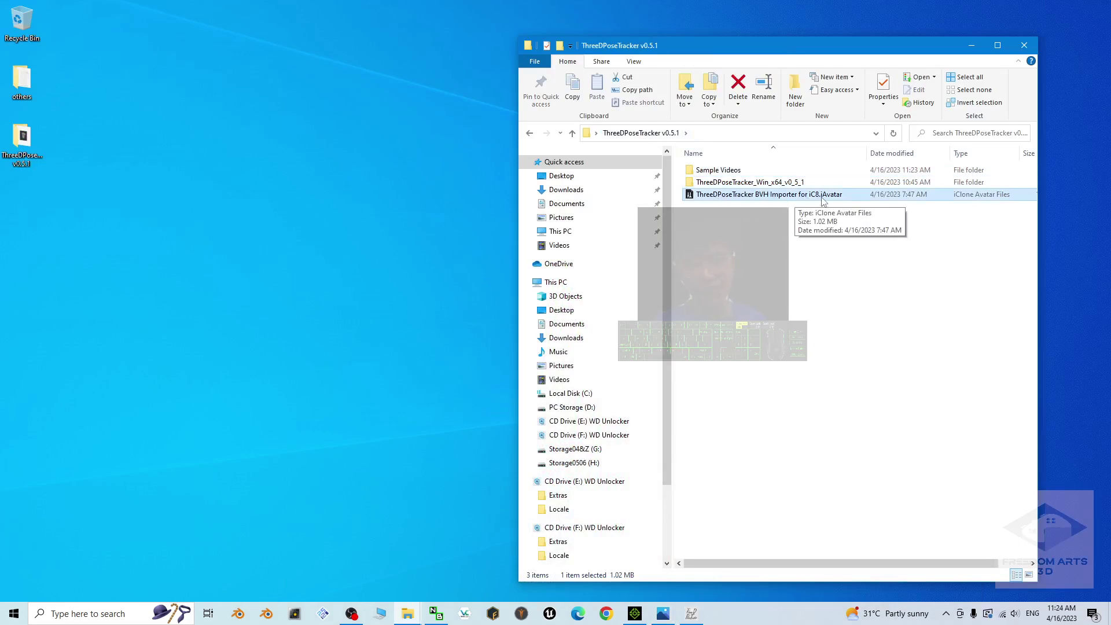
click(766, 277)
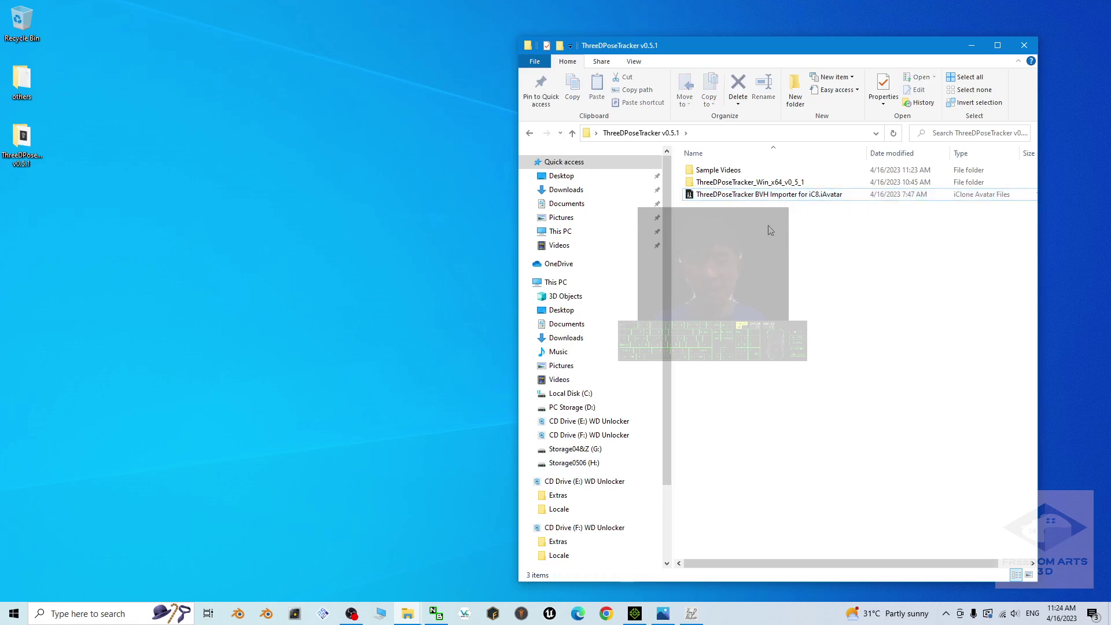
Start a new empty iClone project, discarding the current one without saving.
click(636, 618)
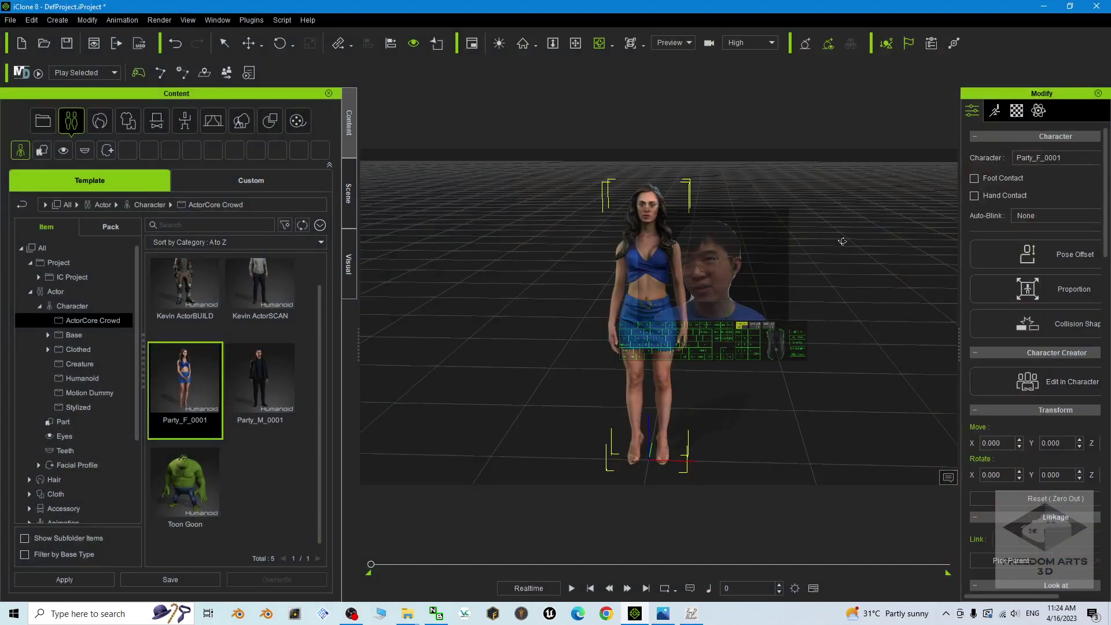
click(22, 44)
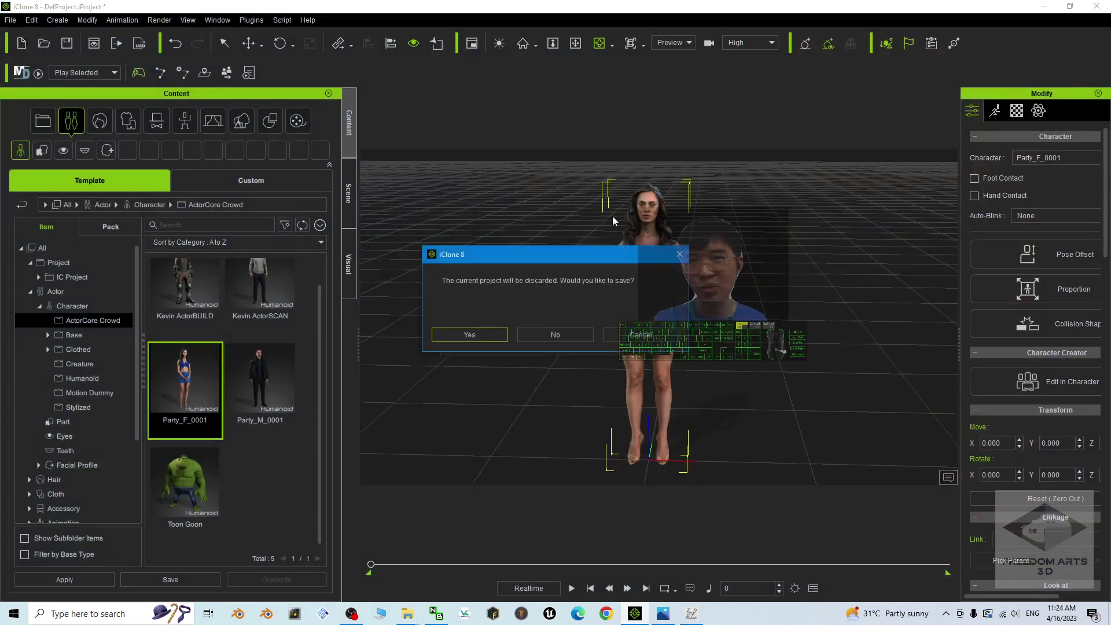
click(538, 334)
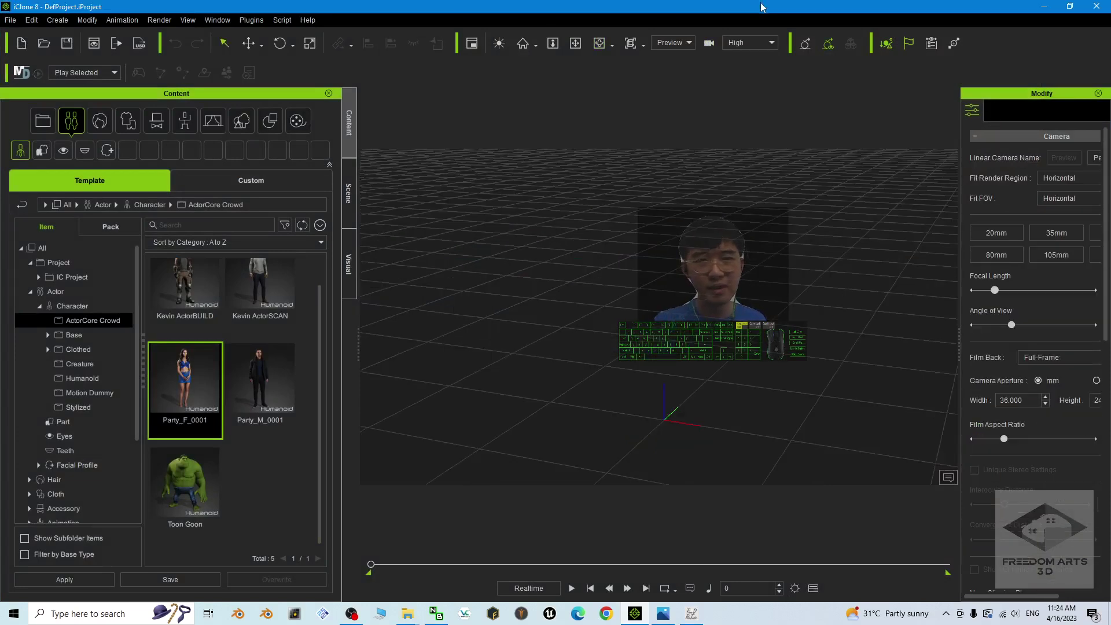
Drag the ThreeDPoseTracker BVH Importer iAvatar from Explorer into the iClone viewport.
drag(761, 7, 324, 46)
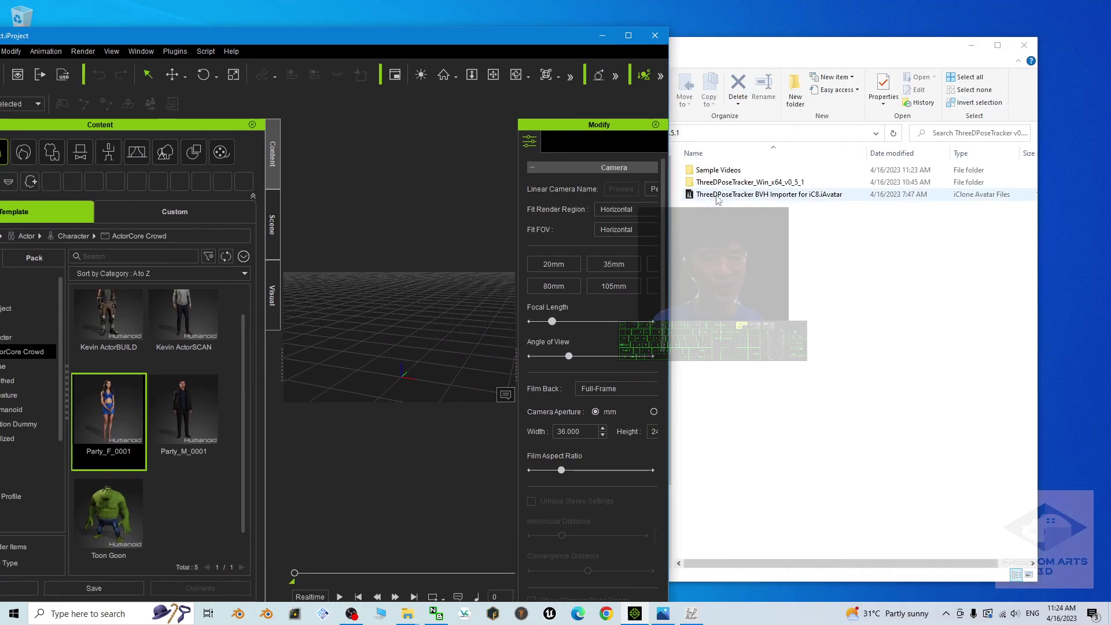
drag(732, 200, 403, 373)
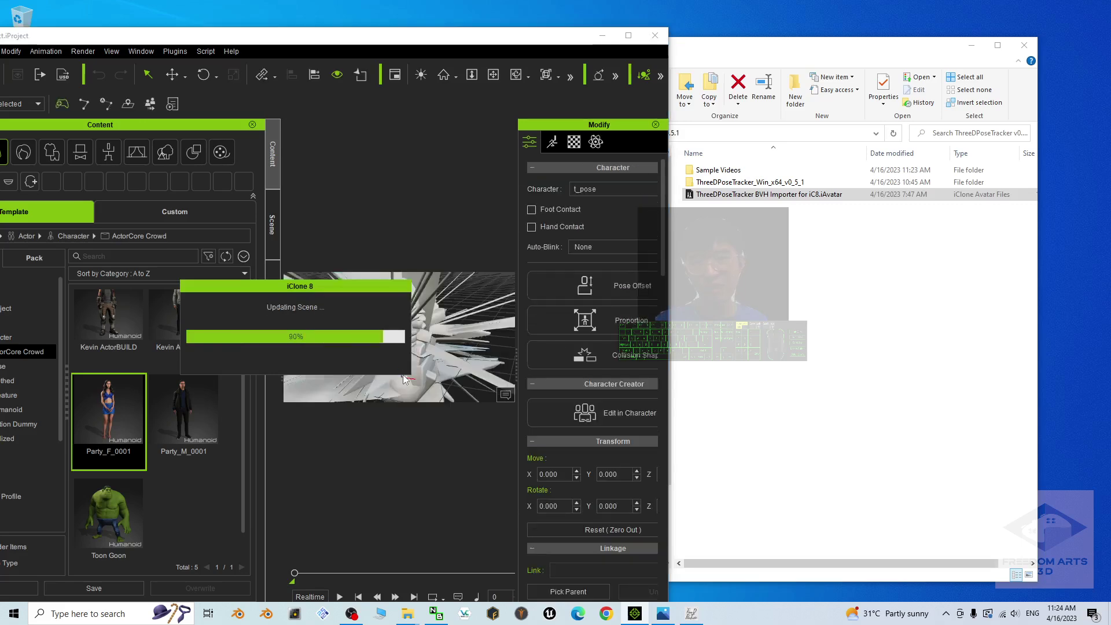
click(723, 171)
Drag sample video 01 a.bvh onto the t_pose character, accept the profile warning and Convert All.
double_click(723, 171)
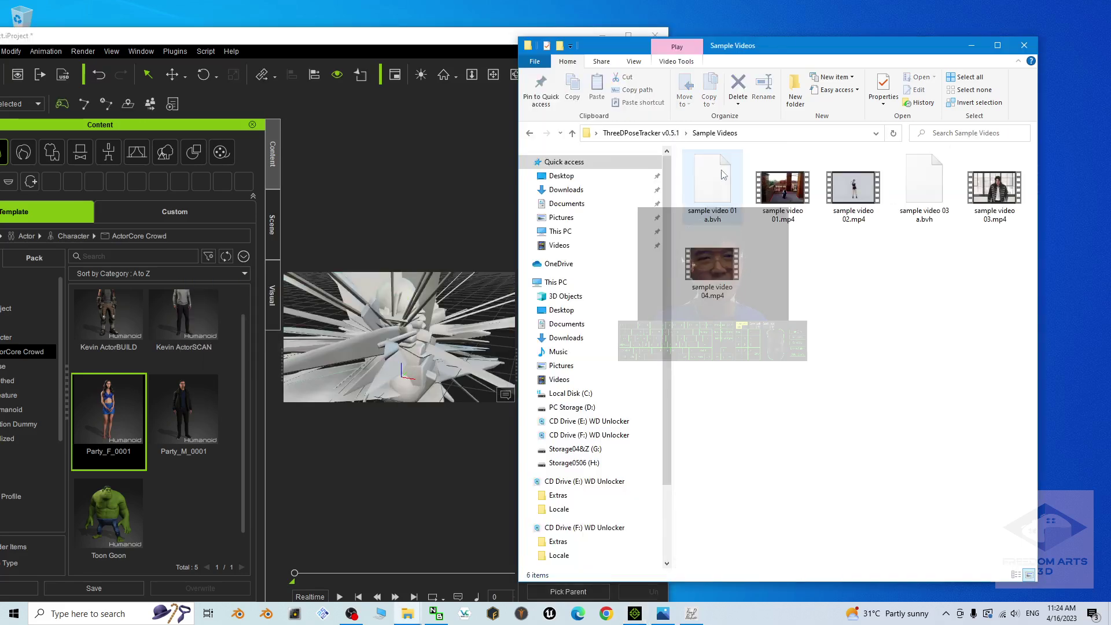
click(927, 202)
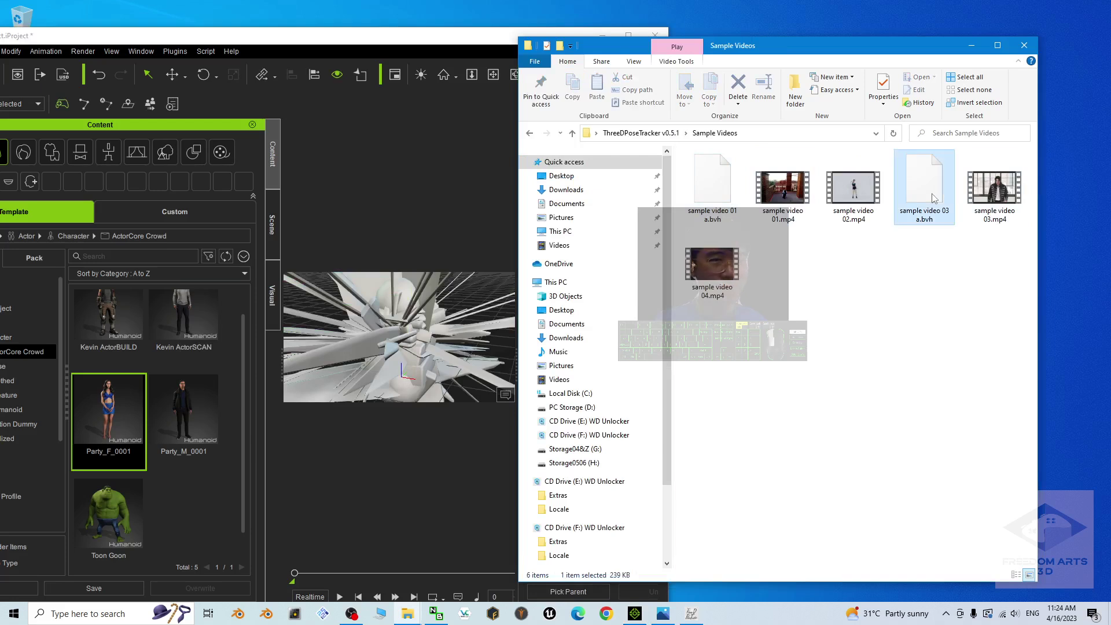
drag(851, 47, 912, 53)
click(784, 202)
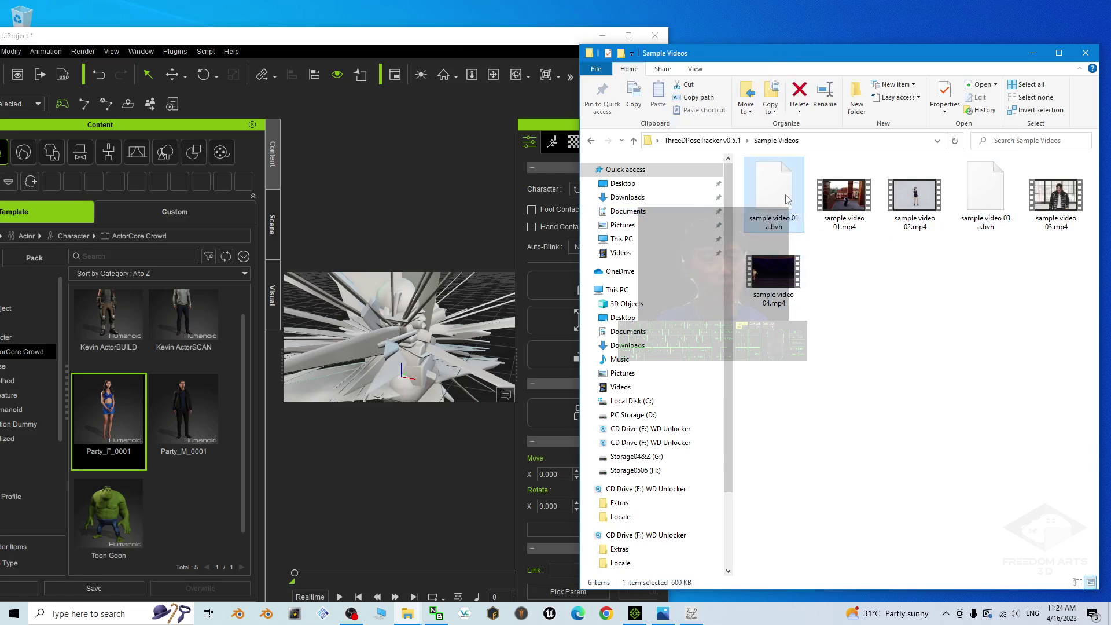
drag(778, 203, 392, 338)
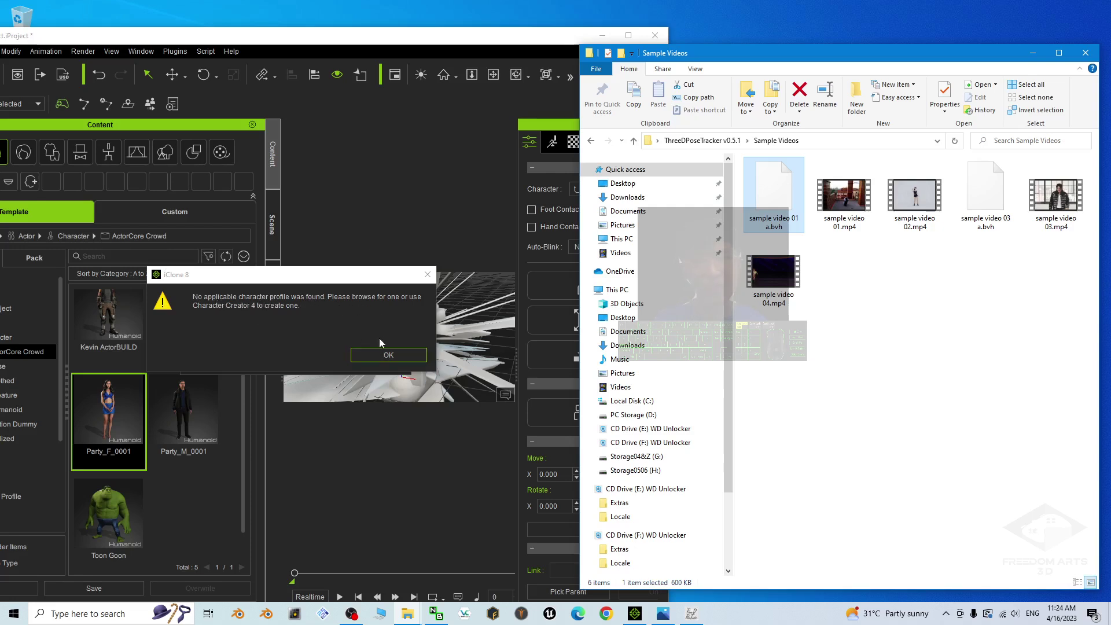
click(382, 354)
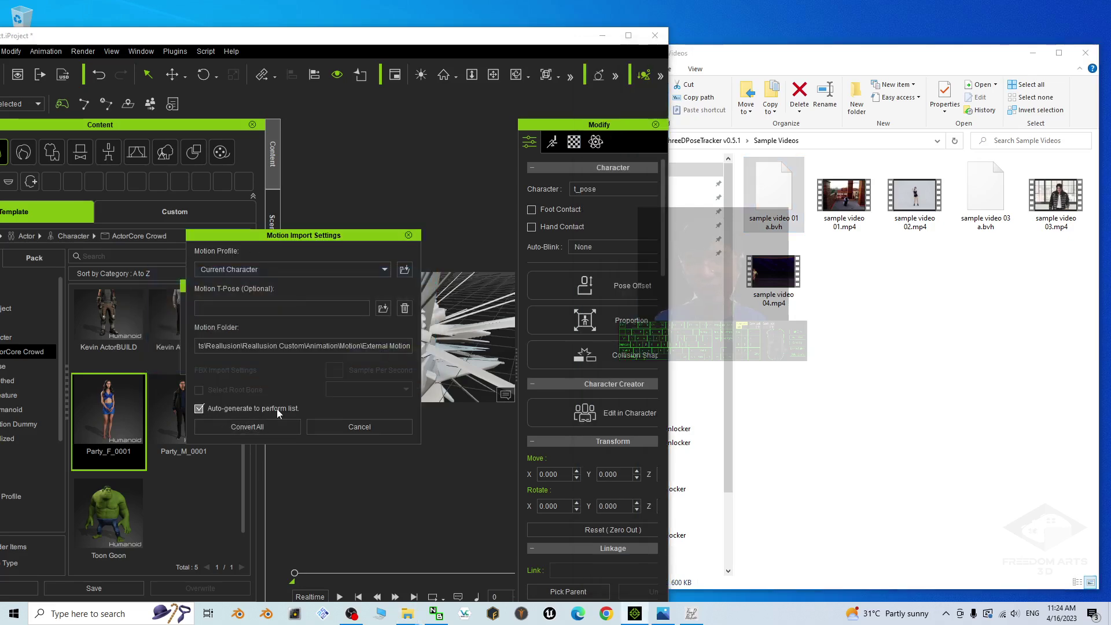
click(241, 426)
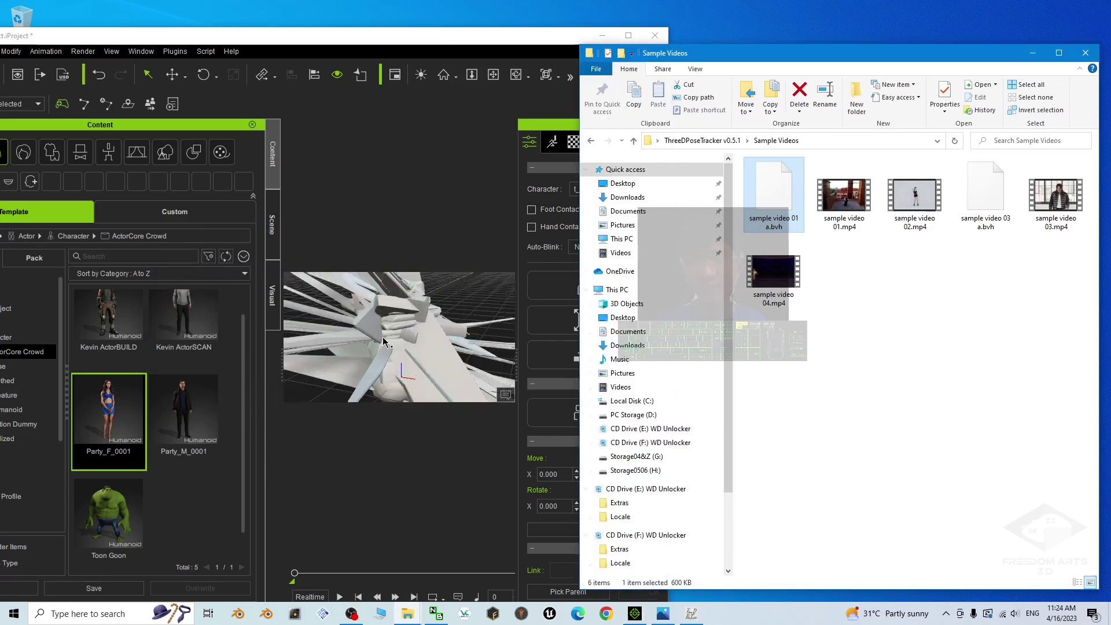
drag(453, 48, 397, 25)
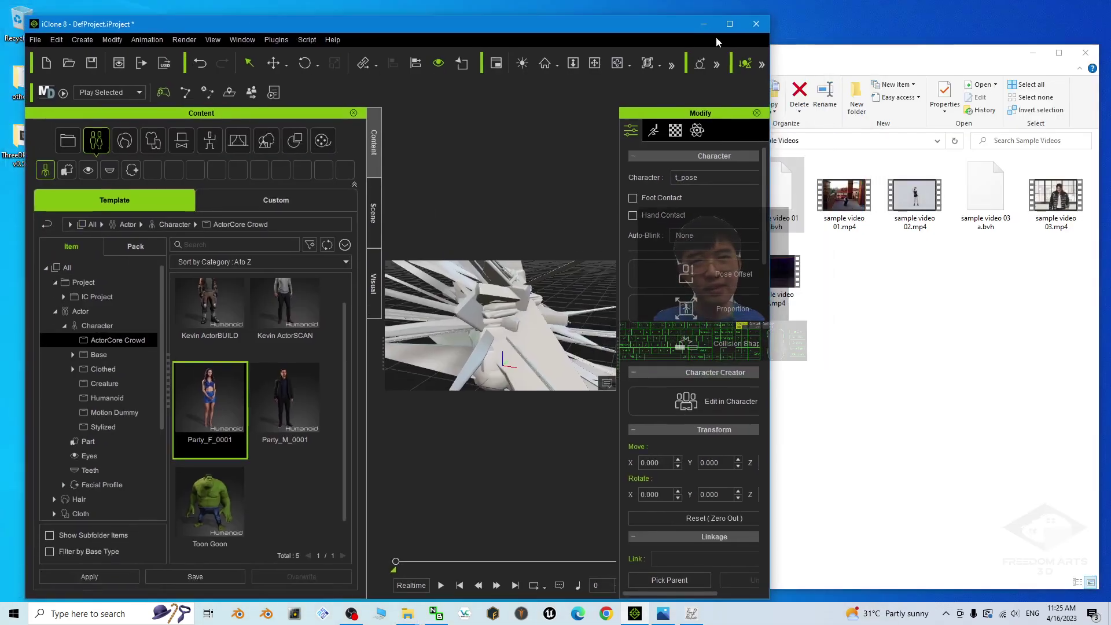
Maximize iClone, apply the Standard workspace and show the Timeline.
click(730, 24)
click(219, 20)
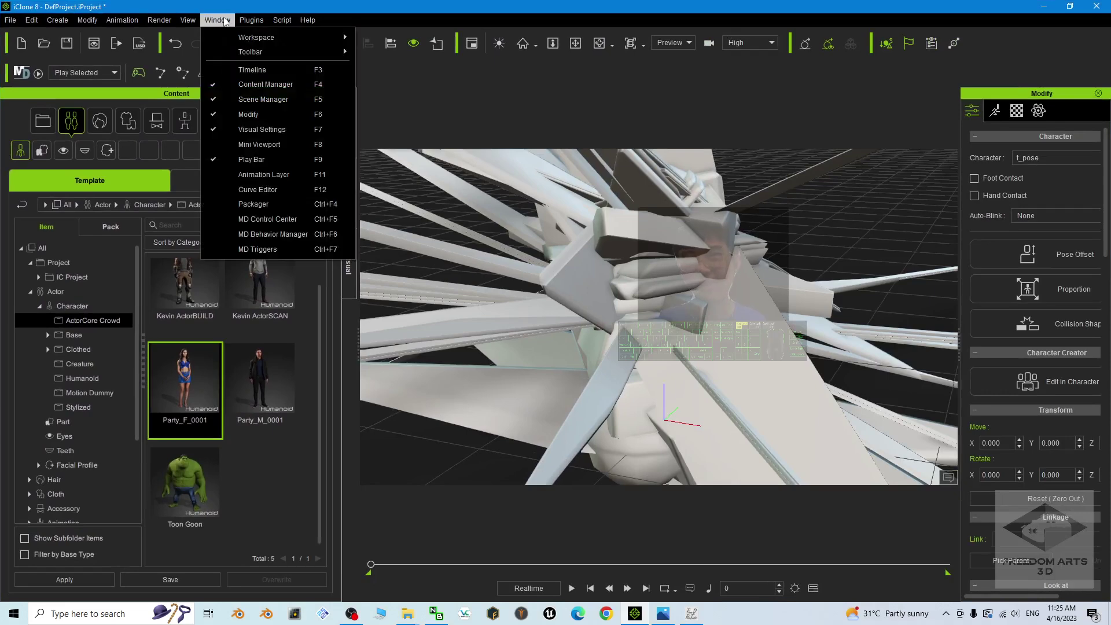
mouse_move(230, 38)
click(399, 38)
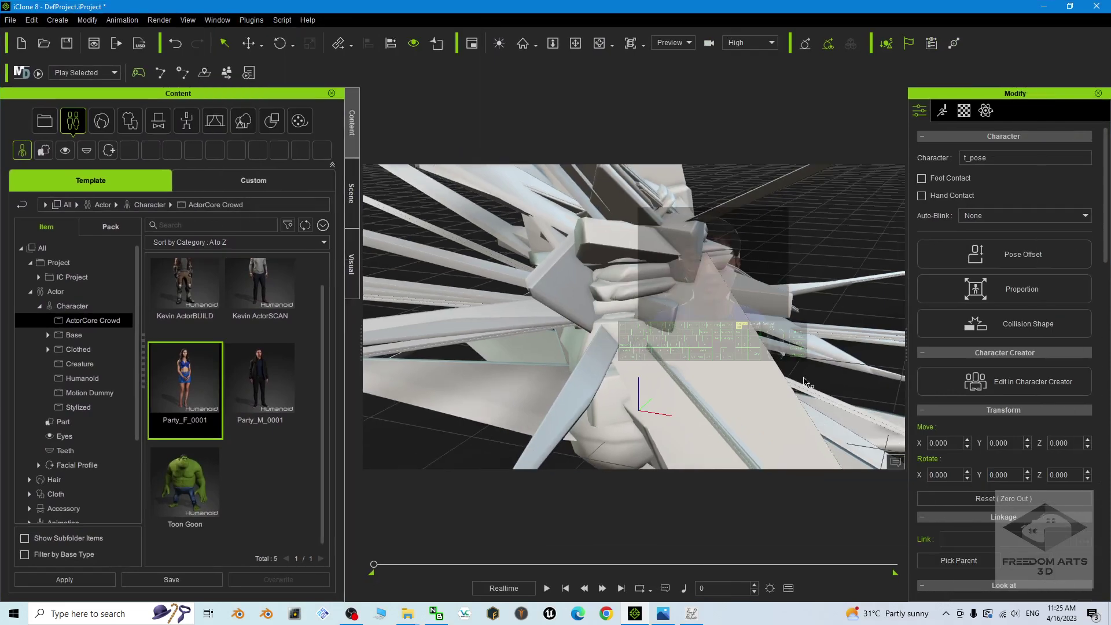
click(789, 588)
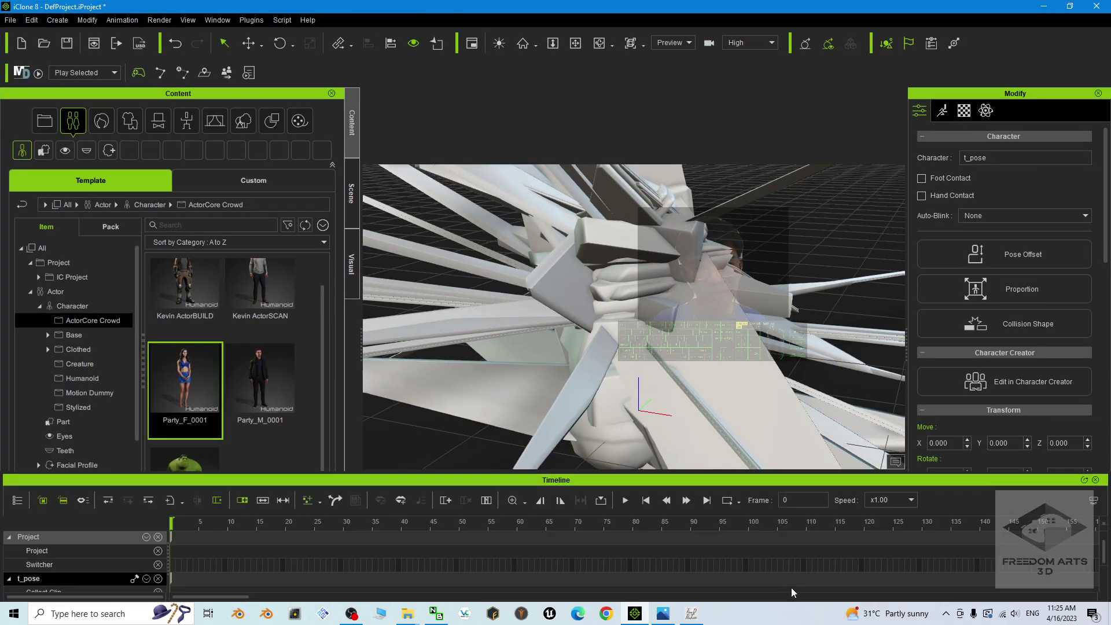
scroll(379, 567, down, 1)
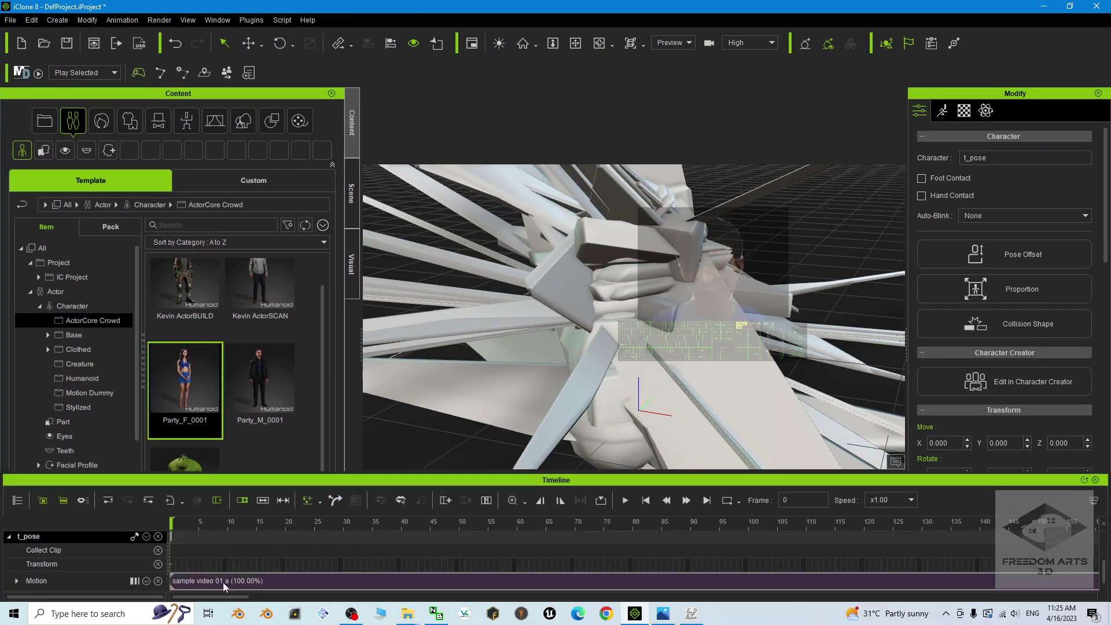
Save the motion clip with Save Motion Clip, pointing the dialog to the Sample Videos folder.
click(247, 583)
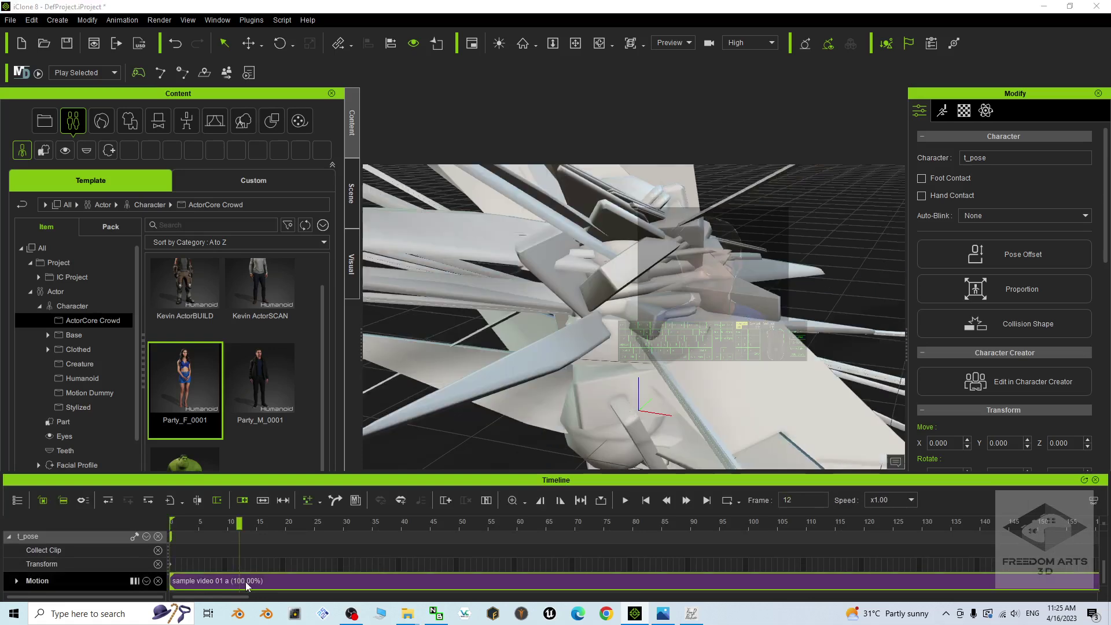
right_click(252, 582)
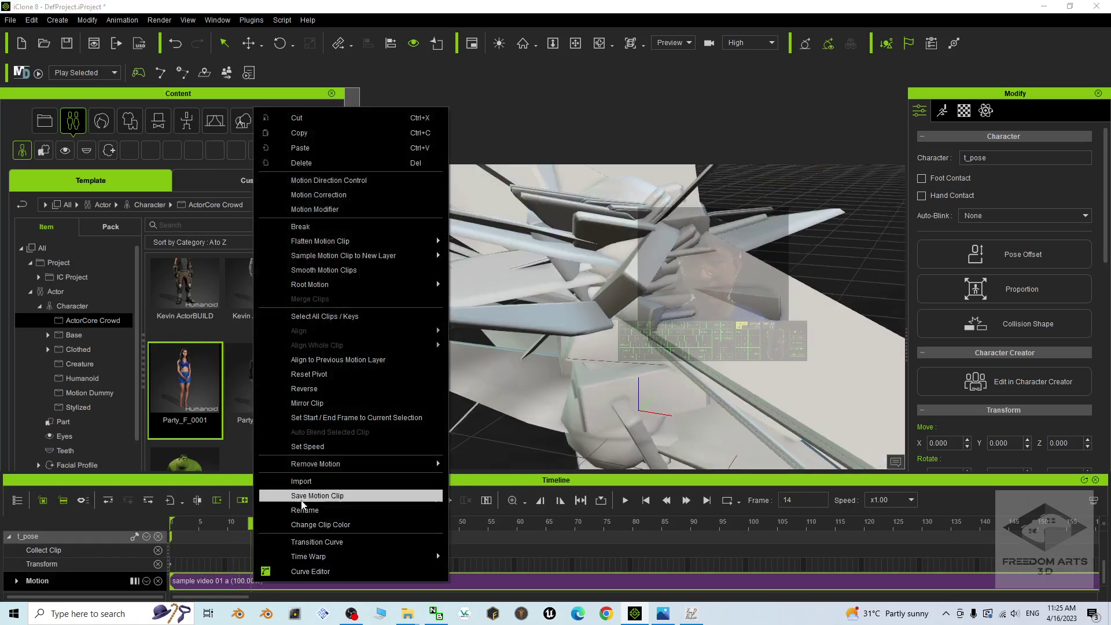
click(323, 496)
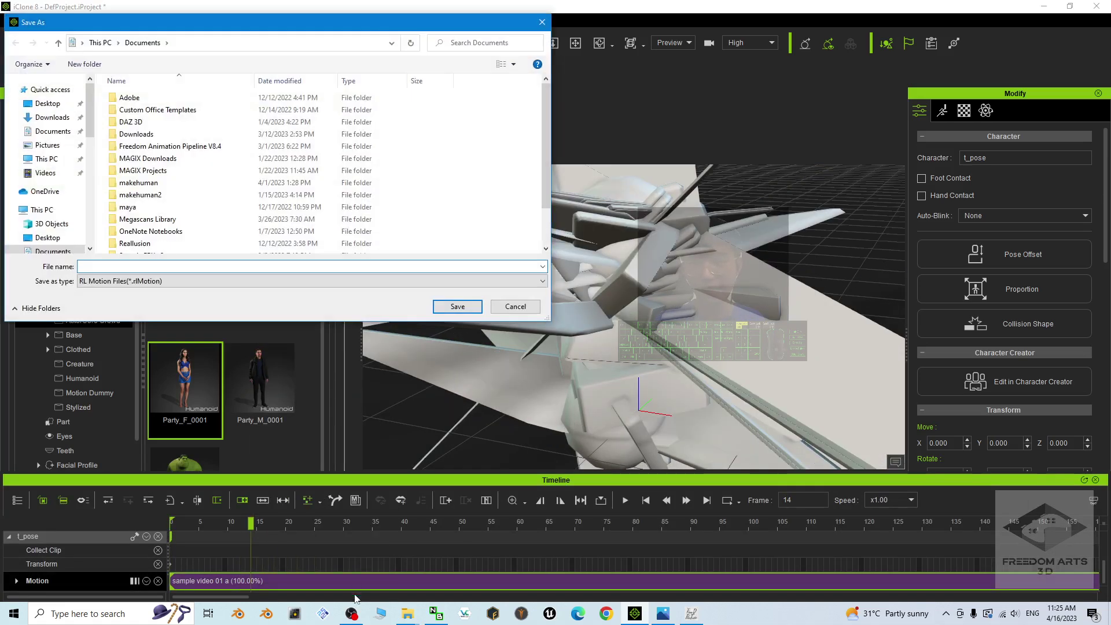
mouse_move(408, 613)
click(446, 555)
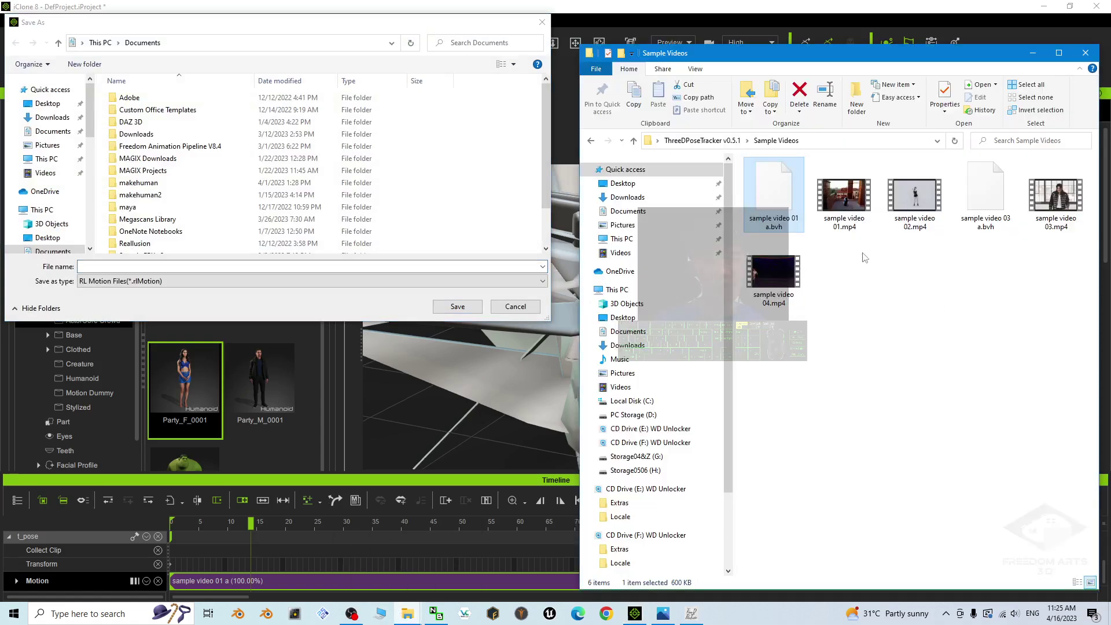
click(840, 143)
key(ctrl+c)
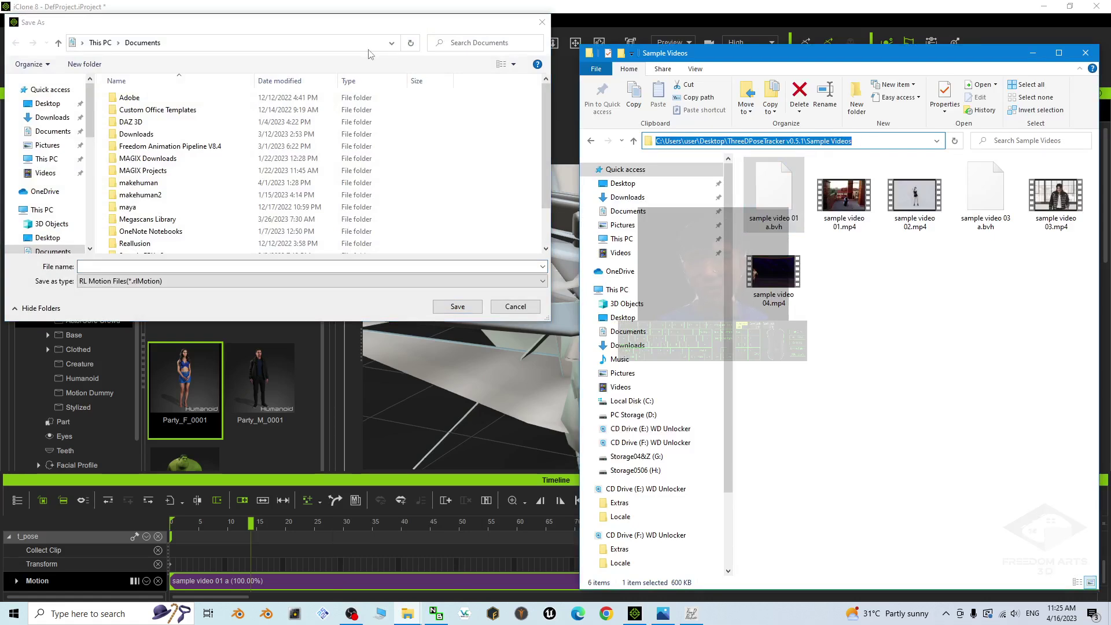
click(281, 50)
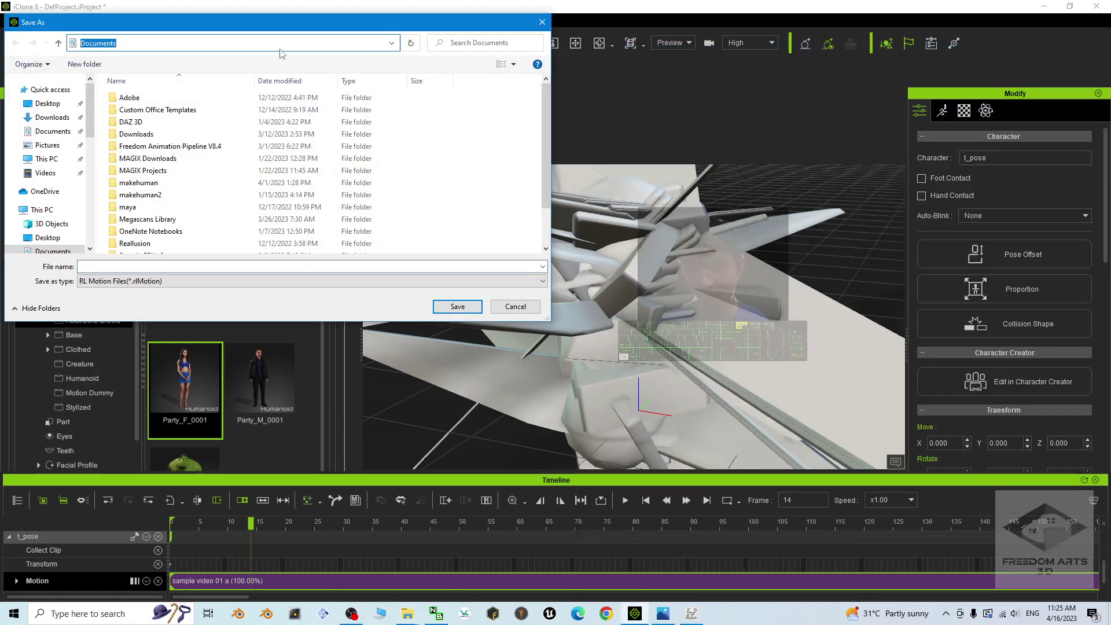
key(ctrl+v)
key(Return)
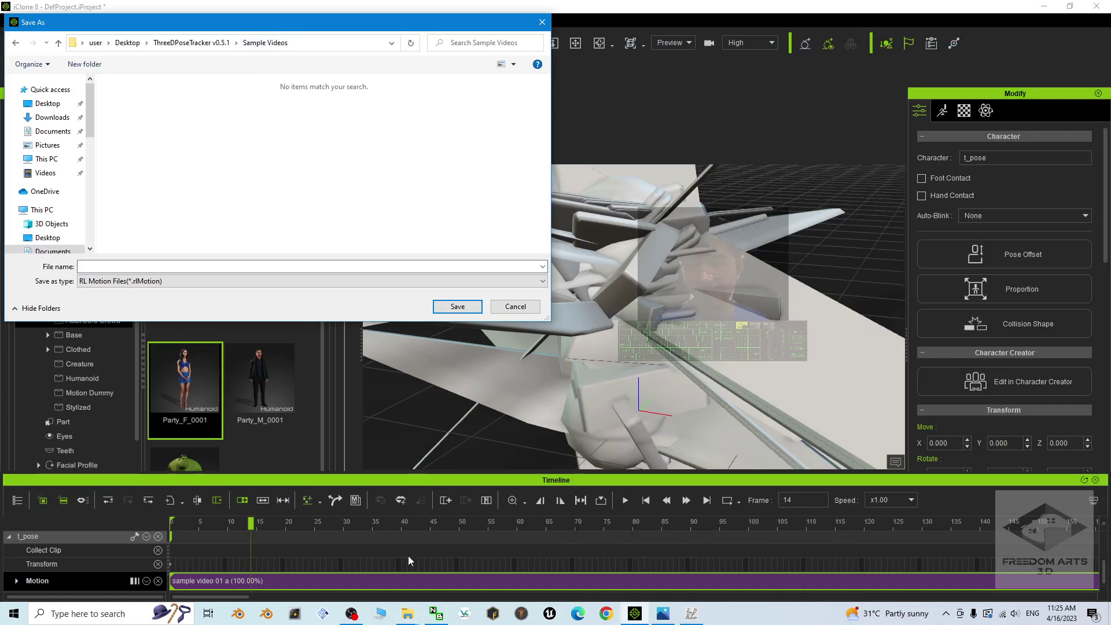
Name the rlMotion file 'sample video 01 a' from the BVH file's name and save it.
mouse_move(426, 614)
click(443, 552)
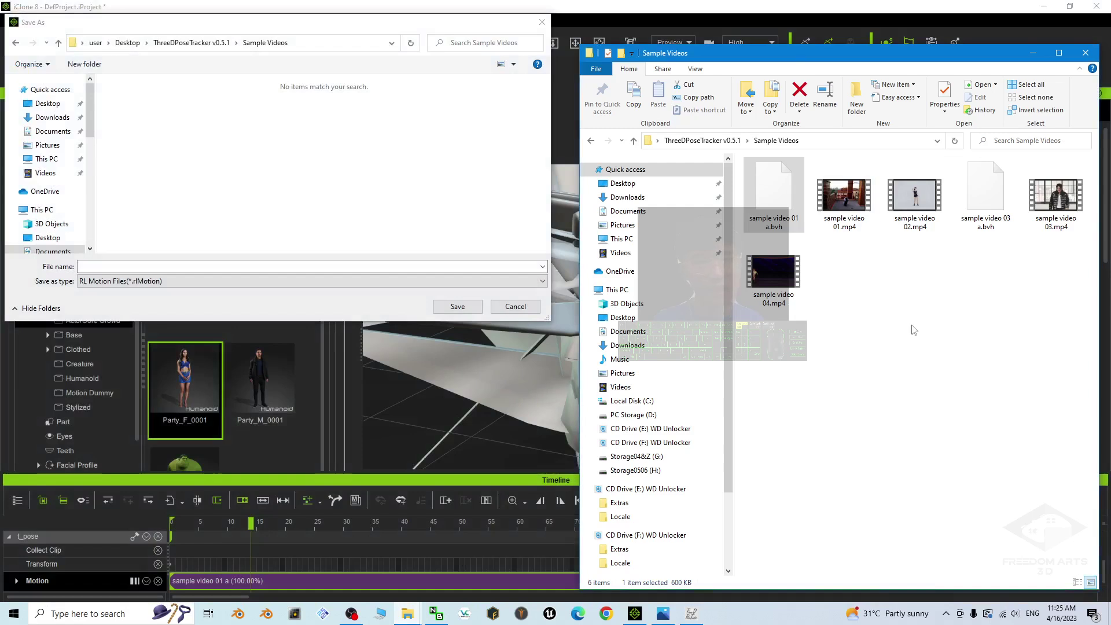
click(770, 212)
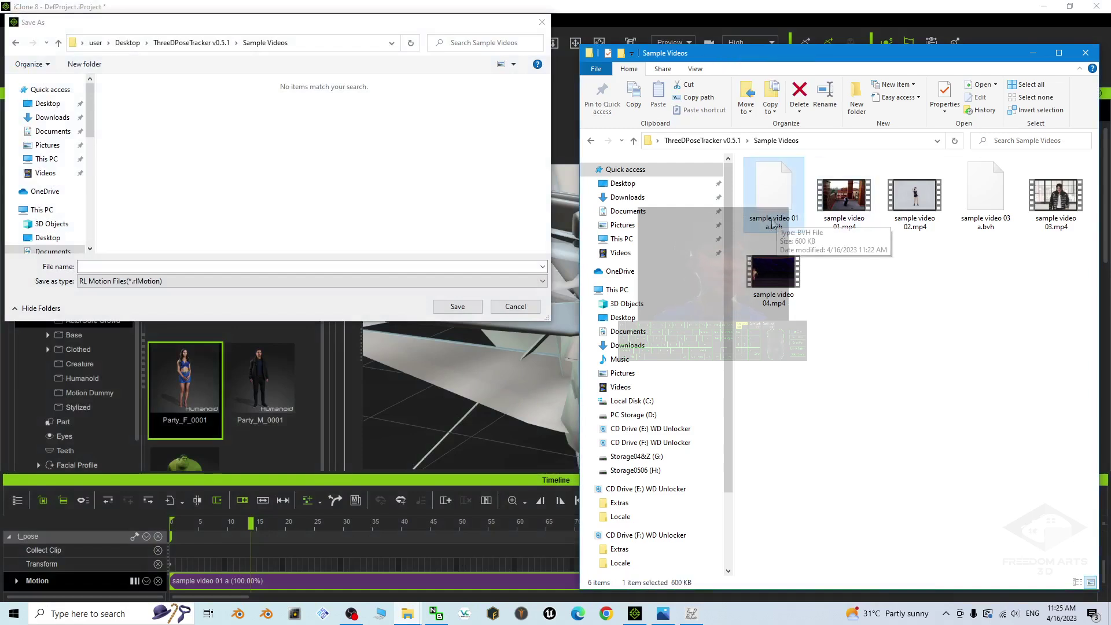
click(771, 228)
key(ctrl+c)
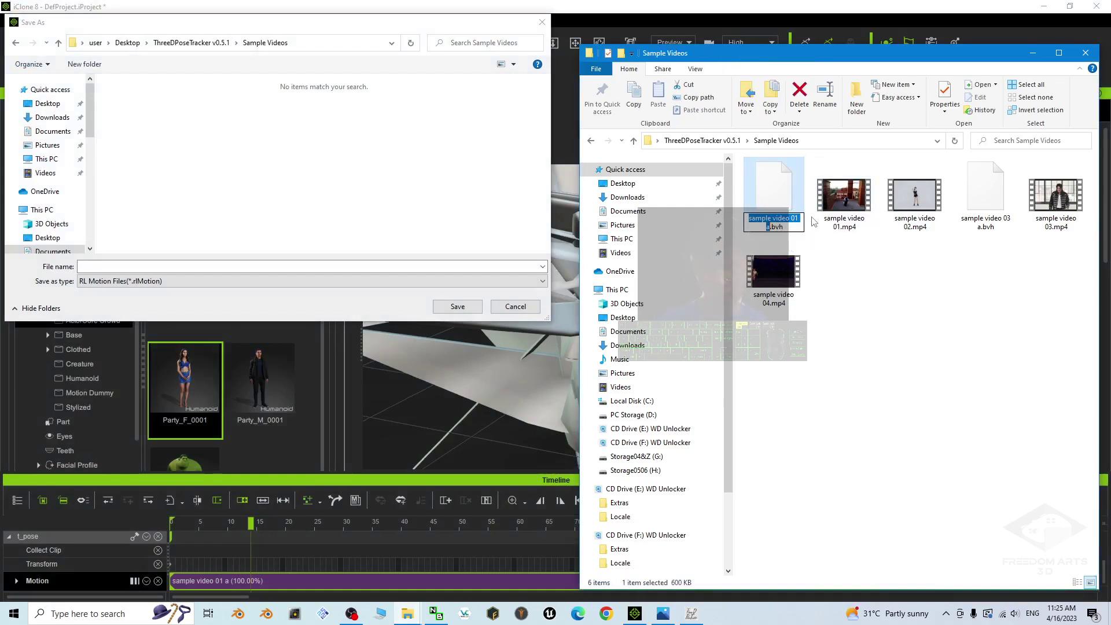
click(252, 266)
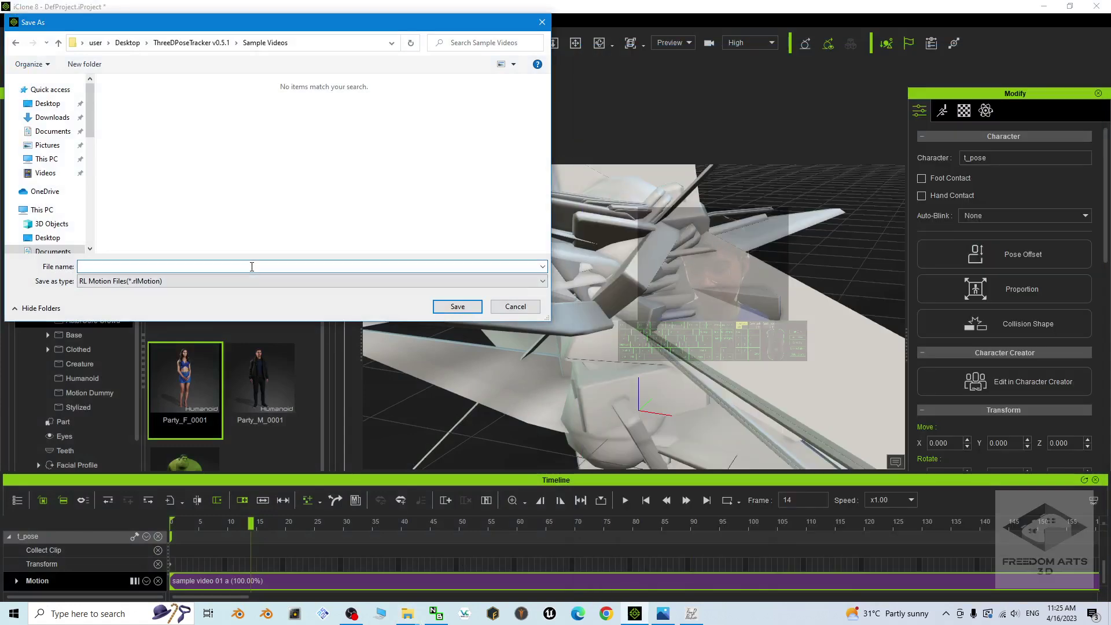
key(ctrl+v)
click(184, 150)
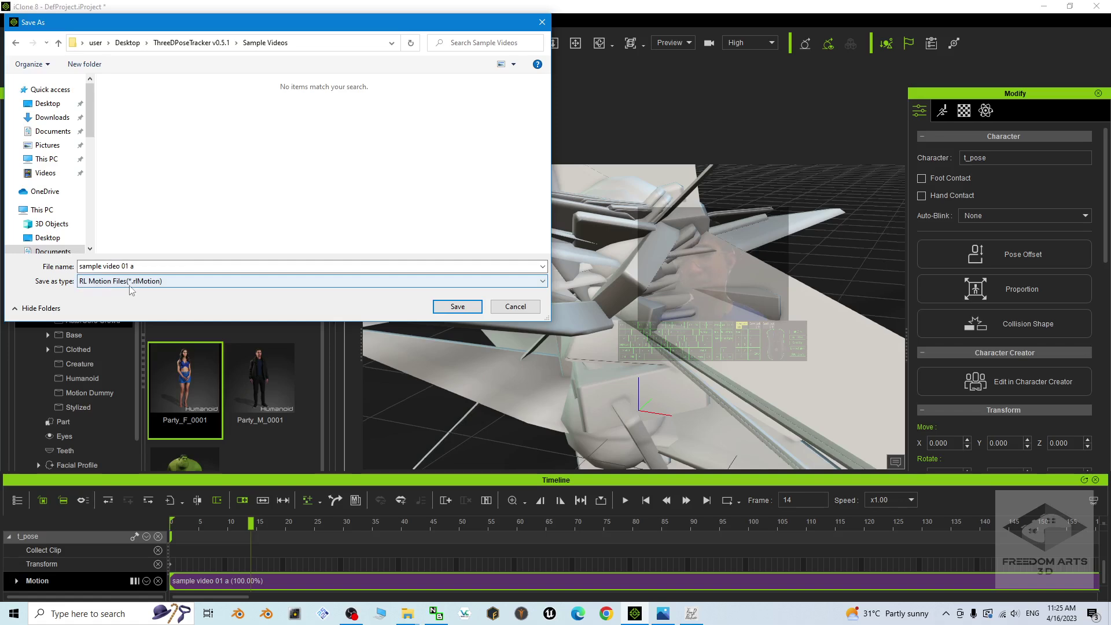
click(470, 307)
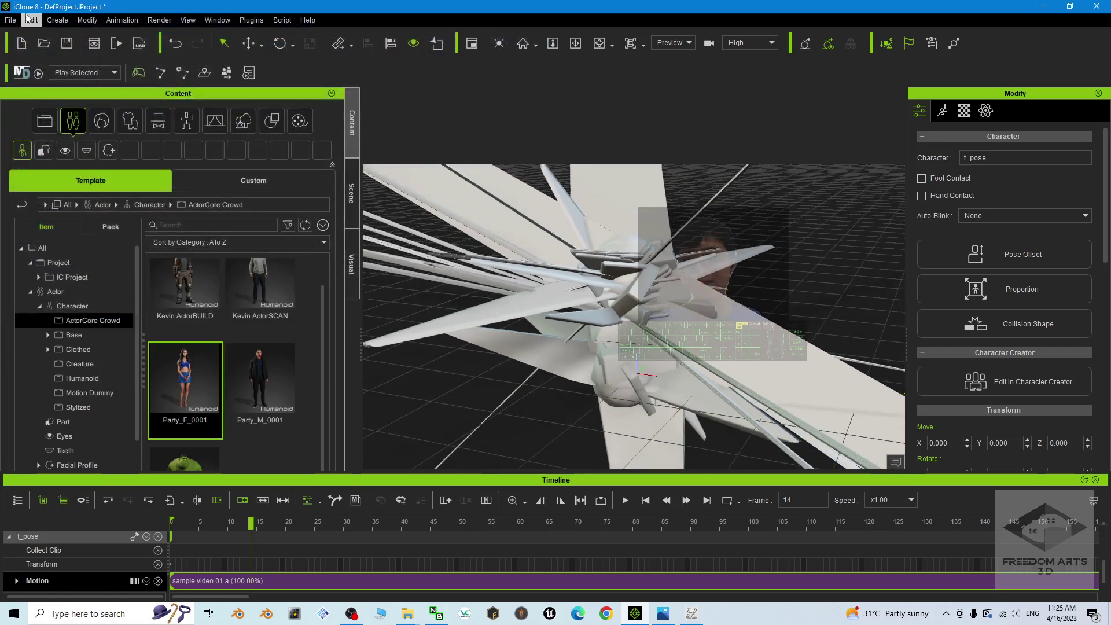
Start a new empty iClone project without saving the current one.
click(21, 47)
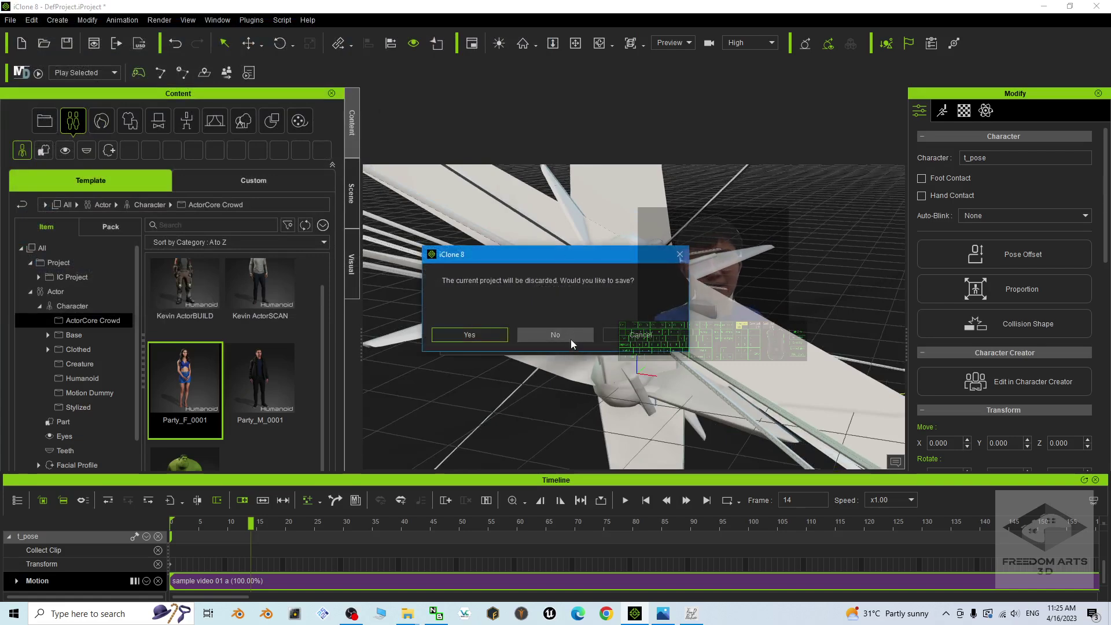
click(555, 334)
drag(861, 7, 501, 13)
Add the BVH Importer iAvatar from the ThreeDPoseTracker v0.5.1 folder into the scene.
click(1038, 346)
click(1064, 223)
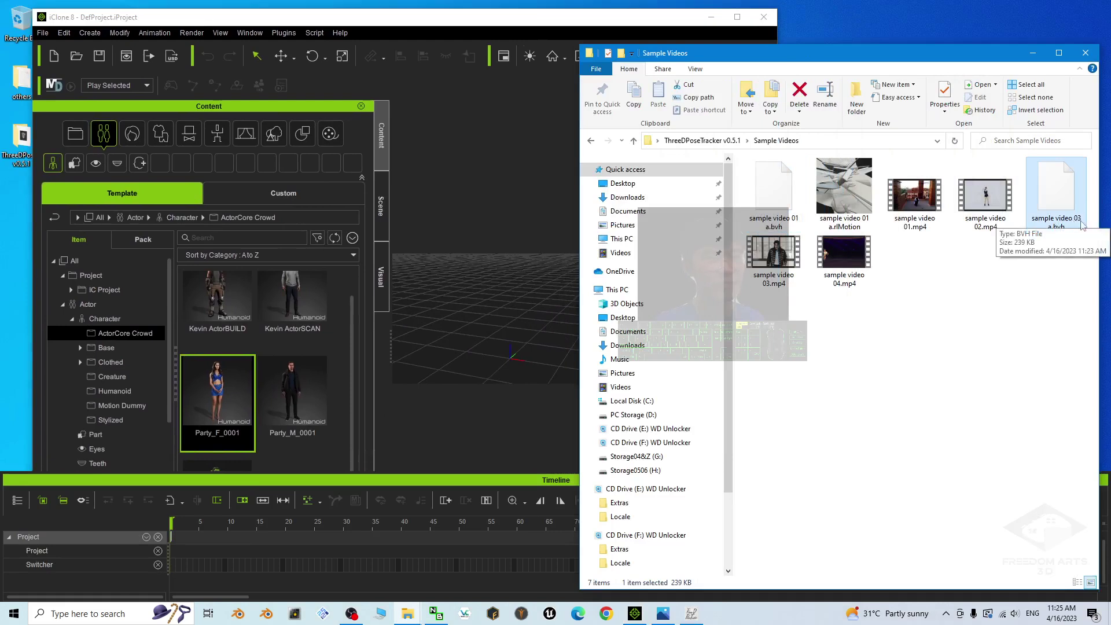
click(1050, 289)
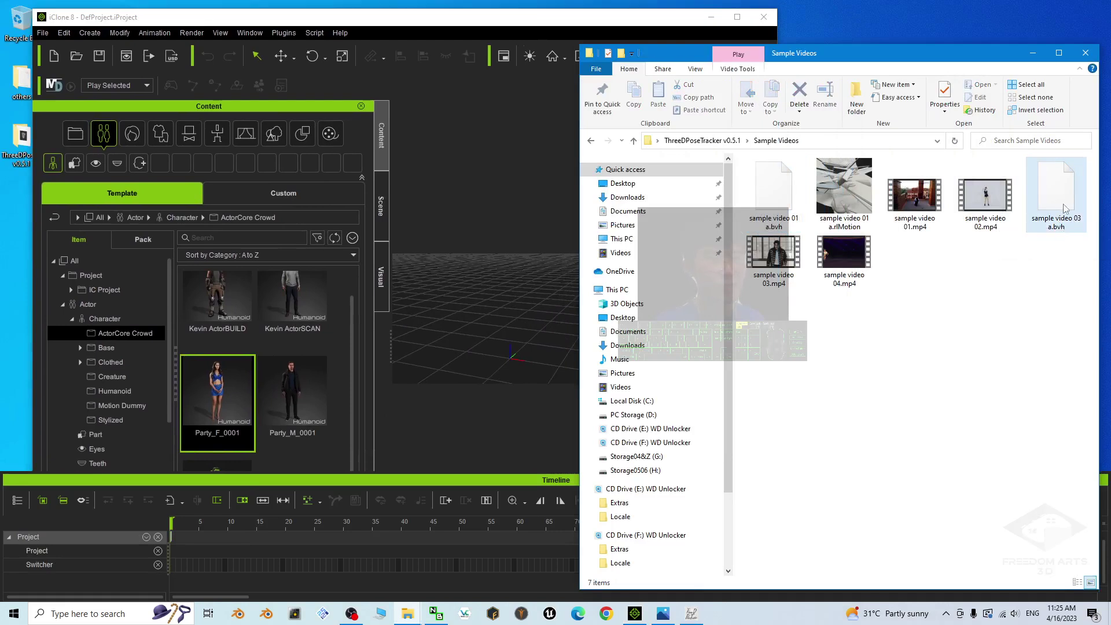
click(719, 145)
click(776, 203)
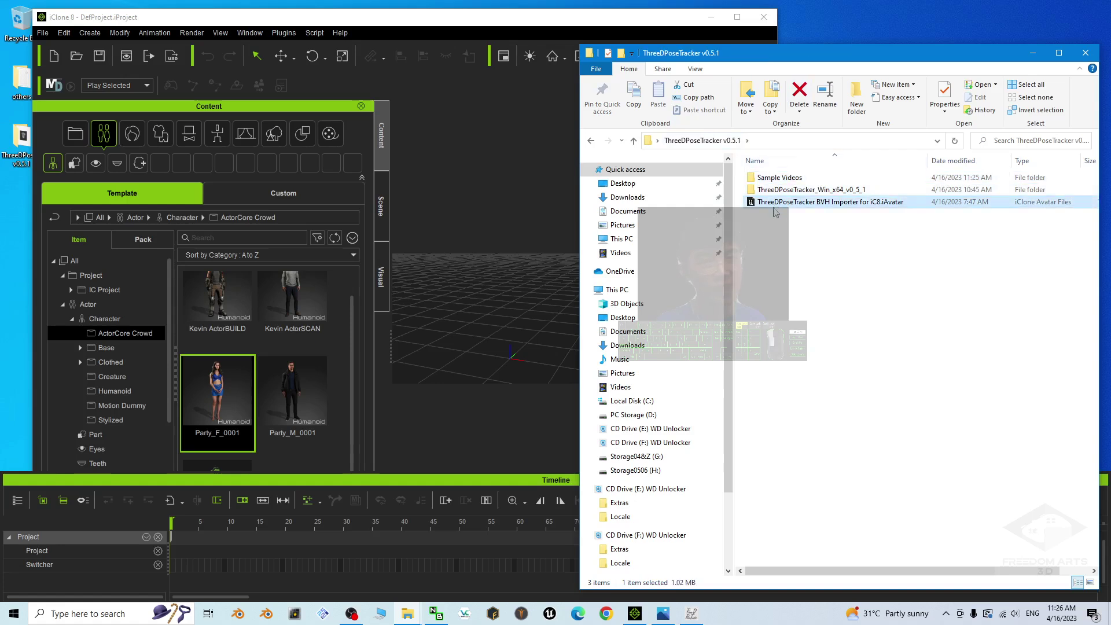
drag(775, 211, 508, 363)
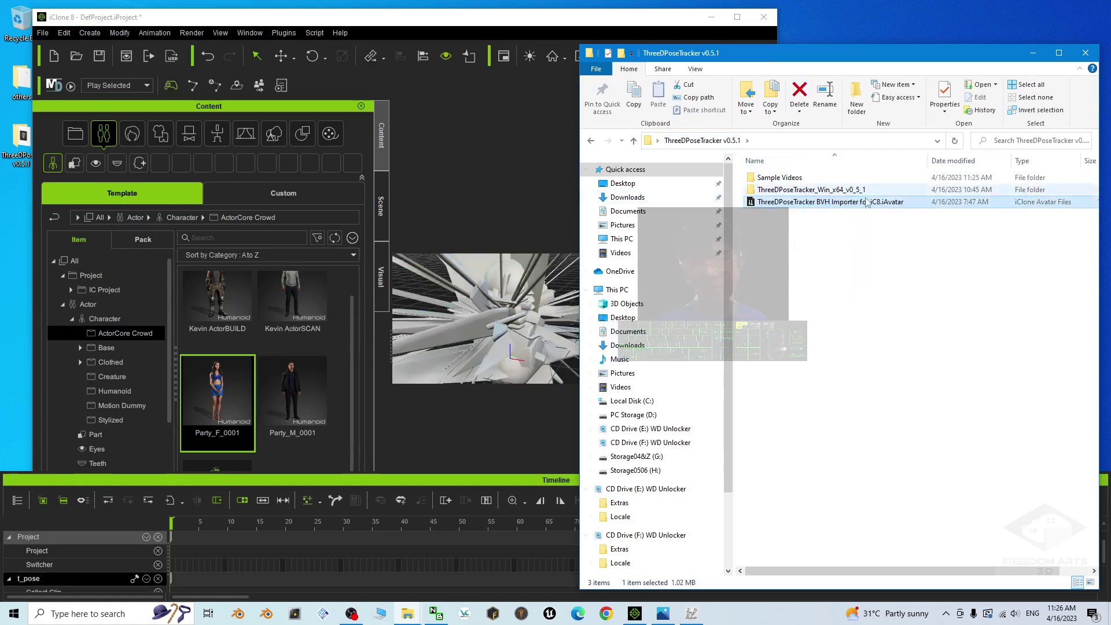
Drag sample video 03 a.bvh onto the character, Convert All, and maximize iClone.
double_click(778, 178)
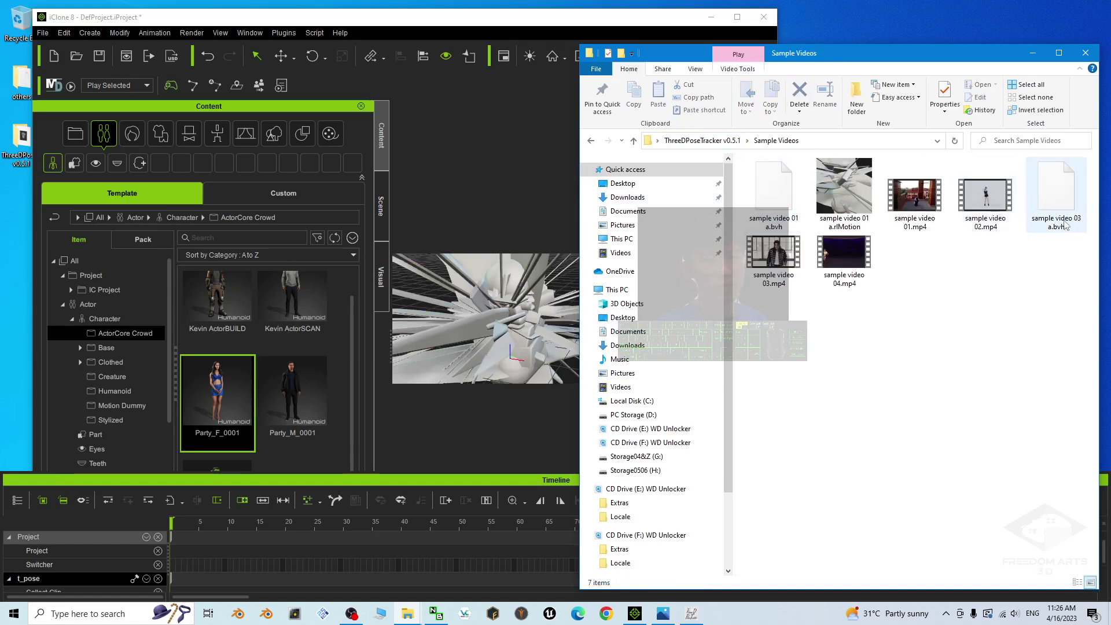
drag(1068, 208, 513, 324)
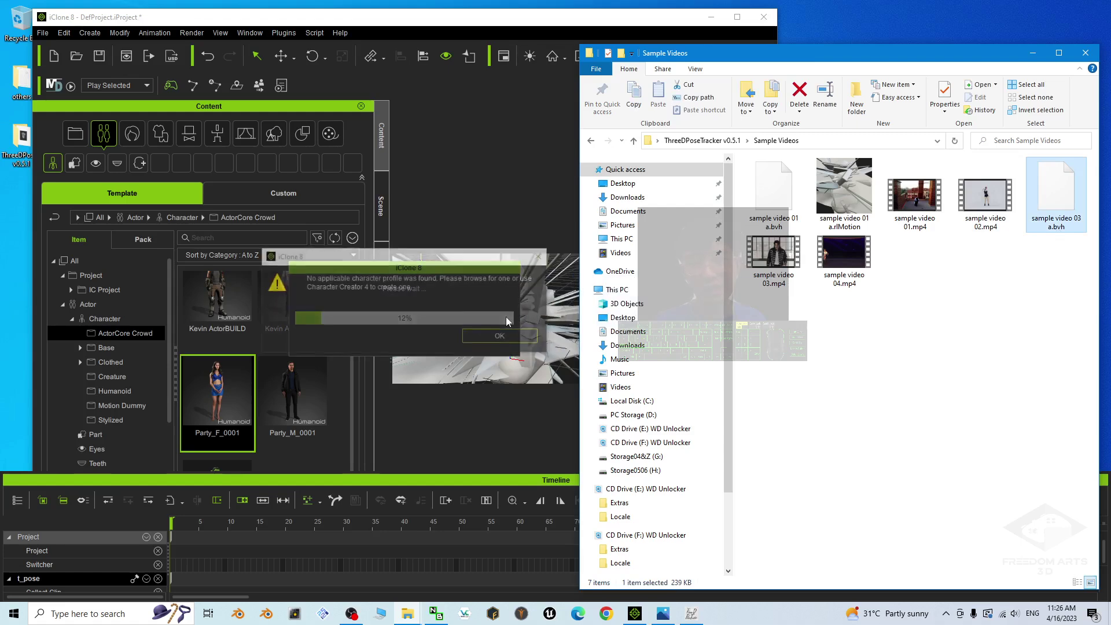
click(500, 337)
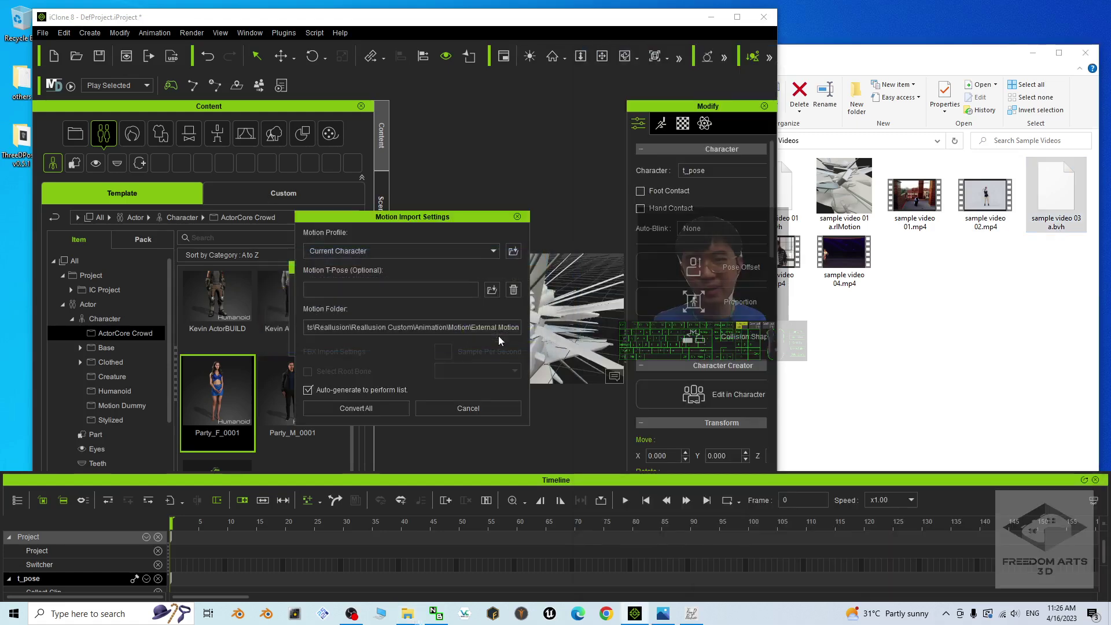
click(369, 406)
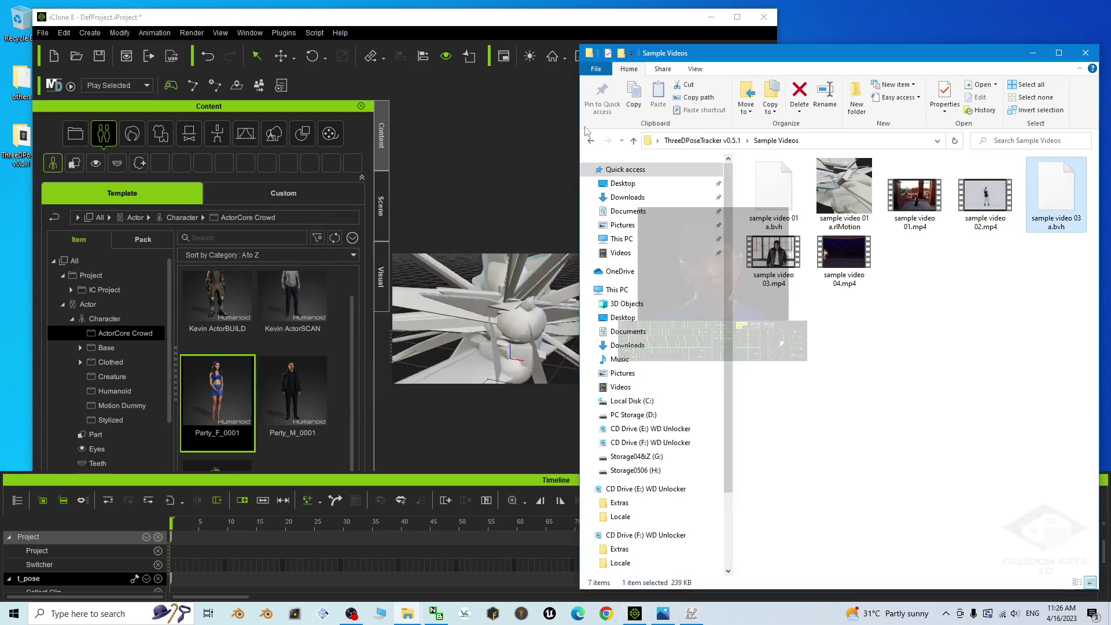
click(737, 17)
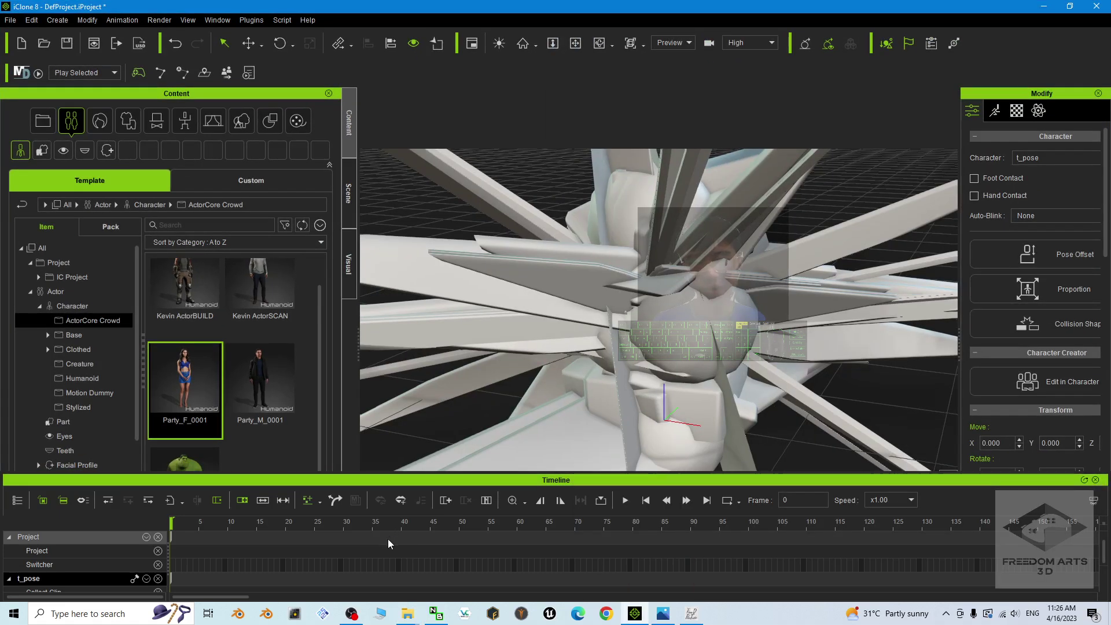
Choose Save Motion Clip for the sample video 03 a clip in the timeline.
scroll(353, 550, down, 3)
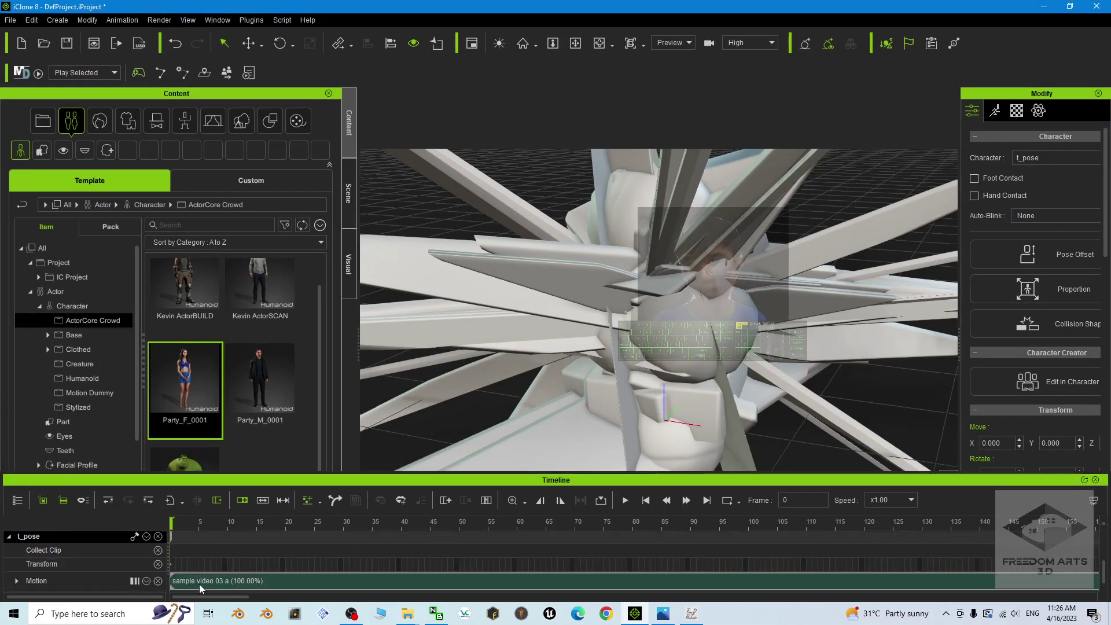
right_click(247, 581)
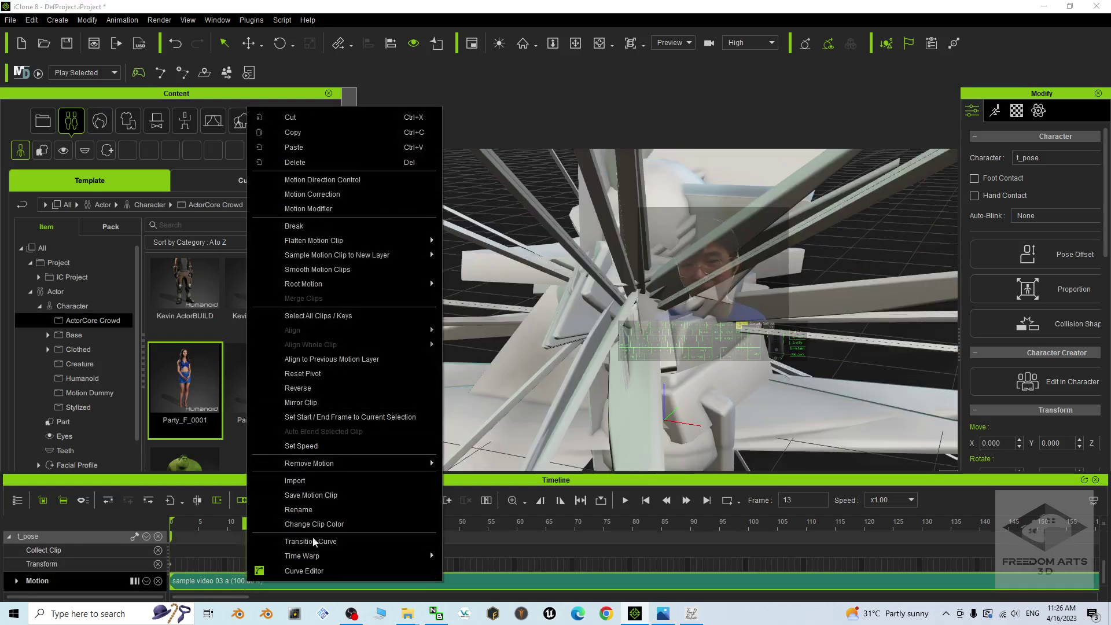
click(333, 496)
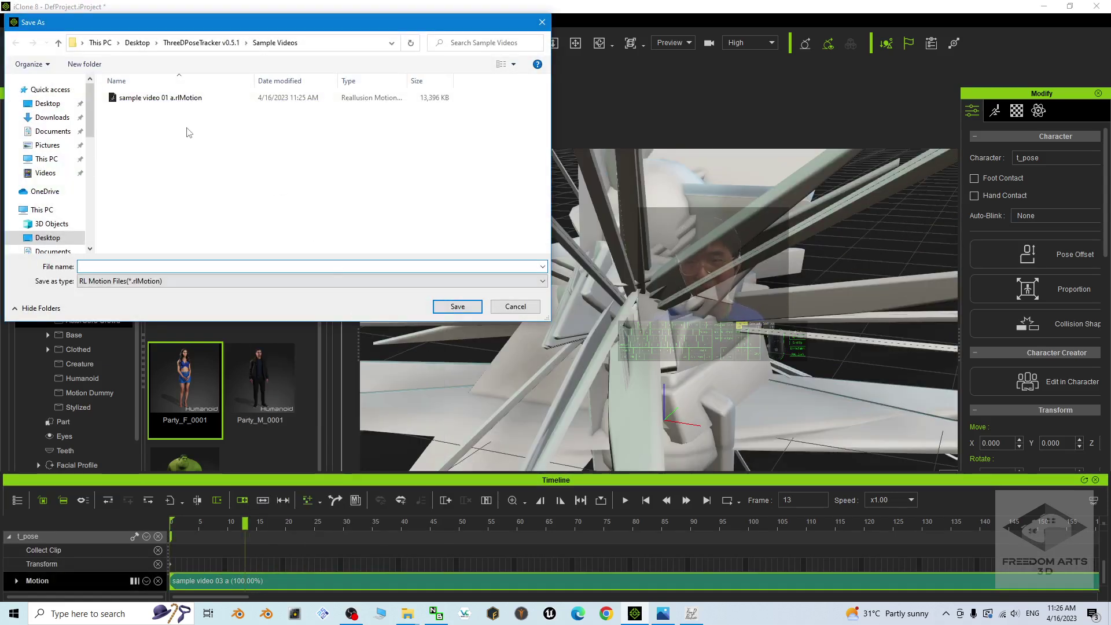
mouse_move(408, 613)
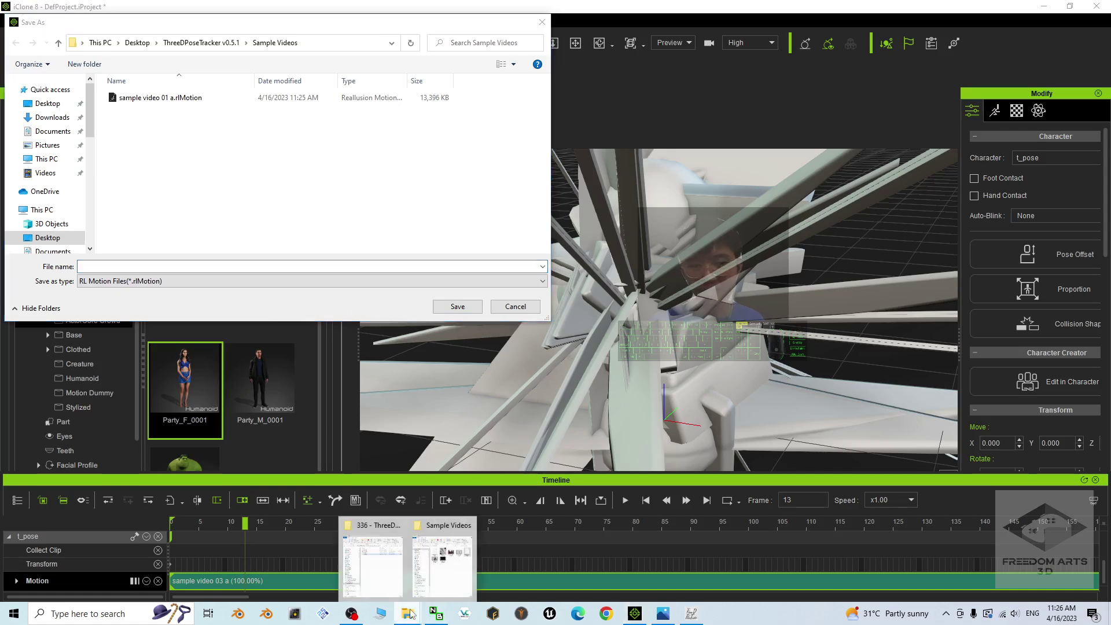
click(445, 556)
Name it 'sample video 03 a' from the BVH file's name, save, and check the new rlMotion file.
click(1050, 219)
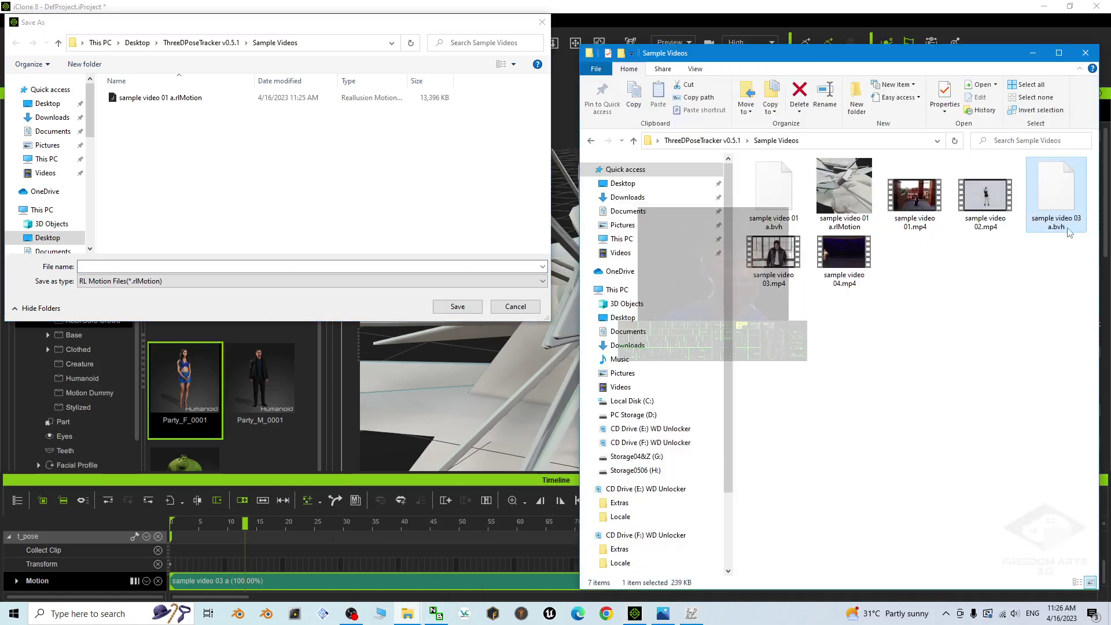
click(1064, 225)
key(ctrl+c)
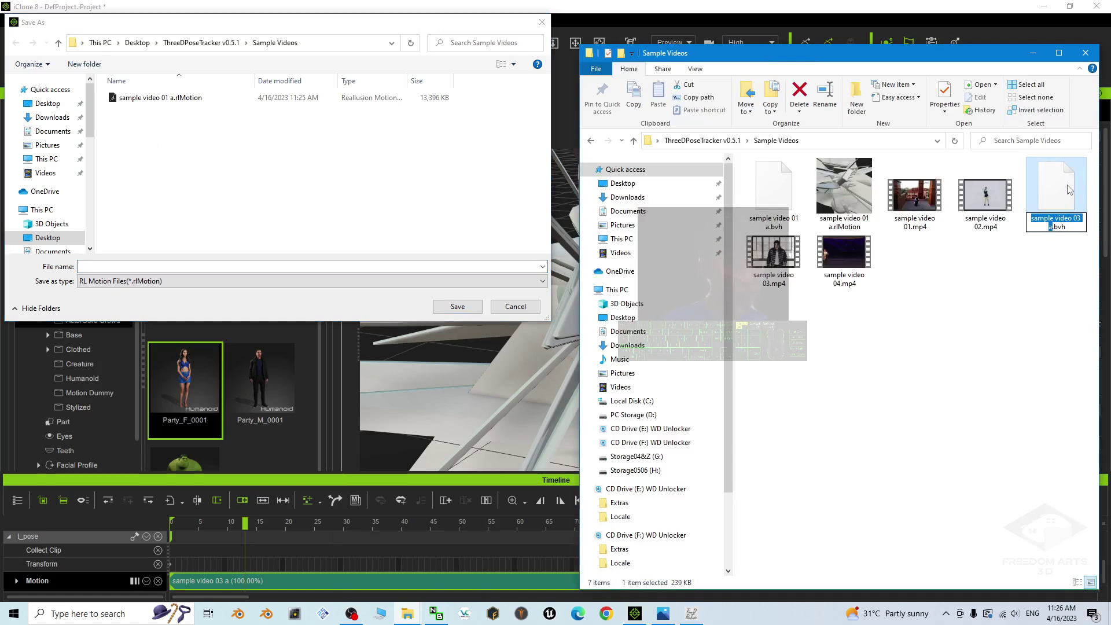
click(144, 267)
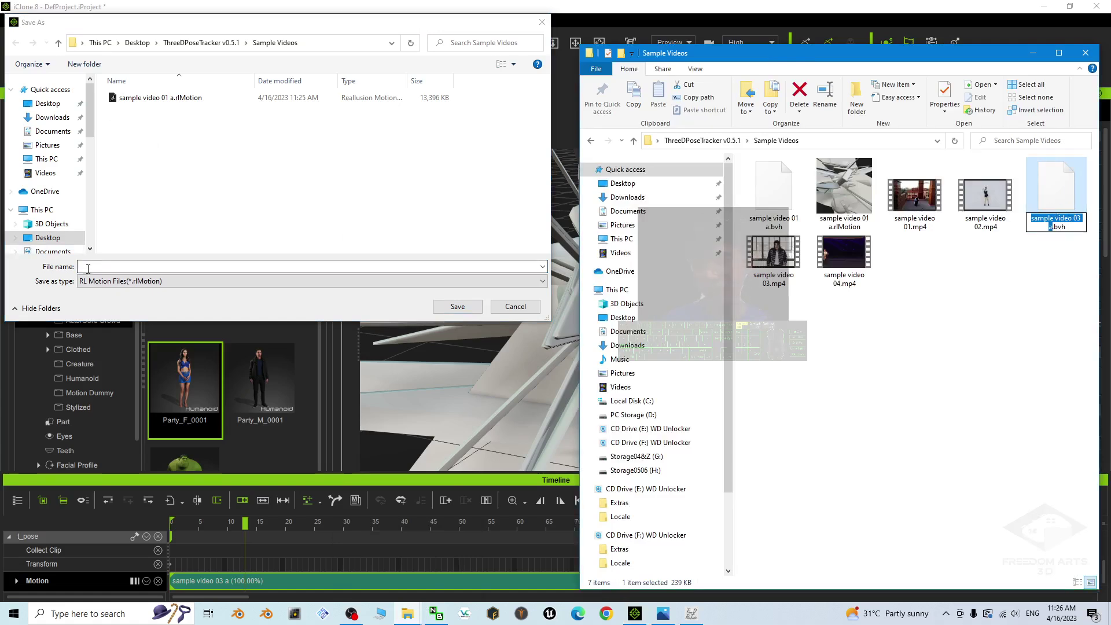
key(ctrl+v)
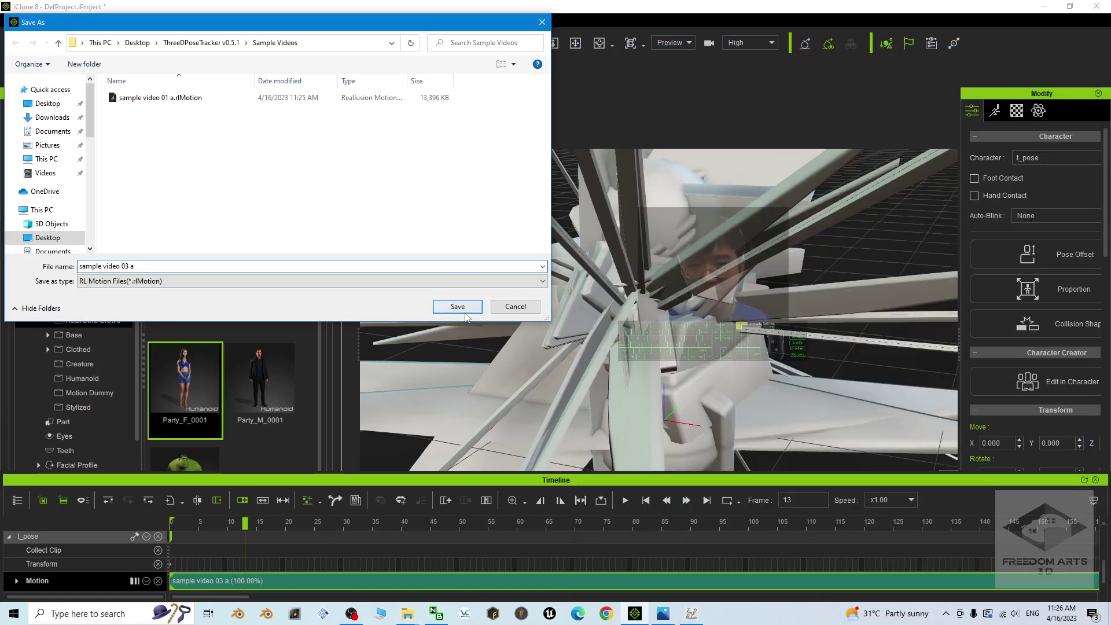
click(457, 306)
click(1043, 6)
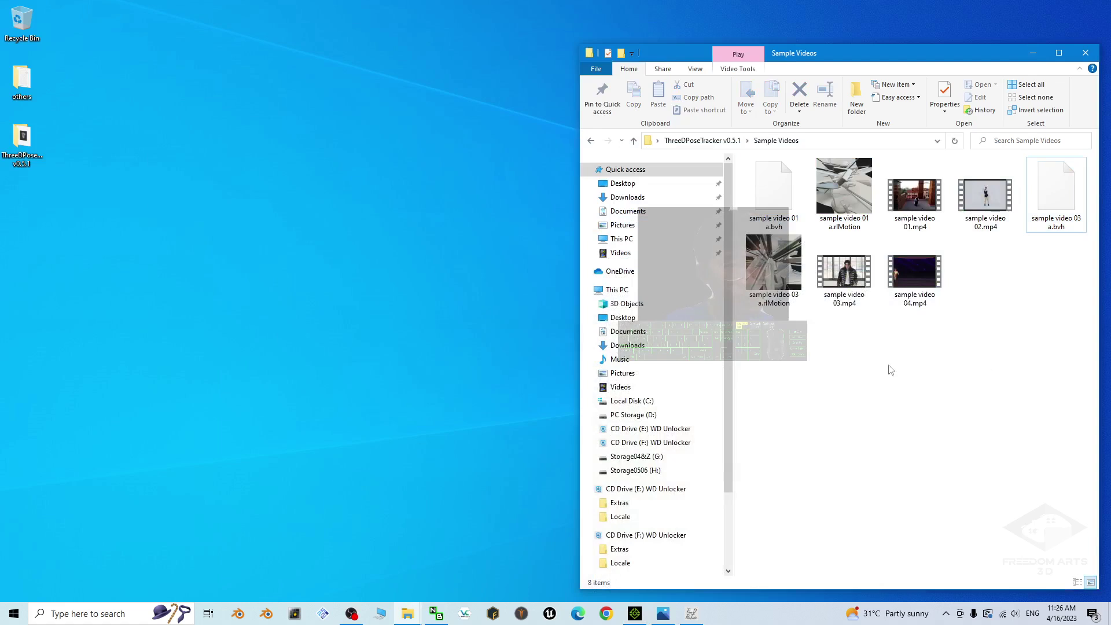
click(747, 275)
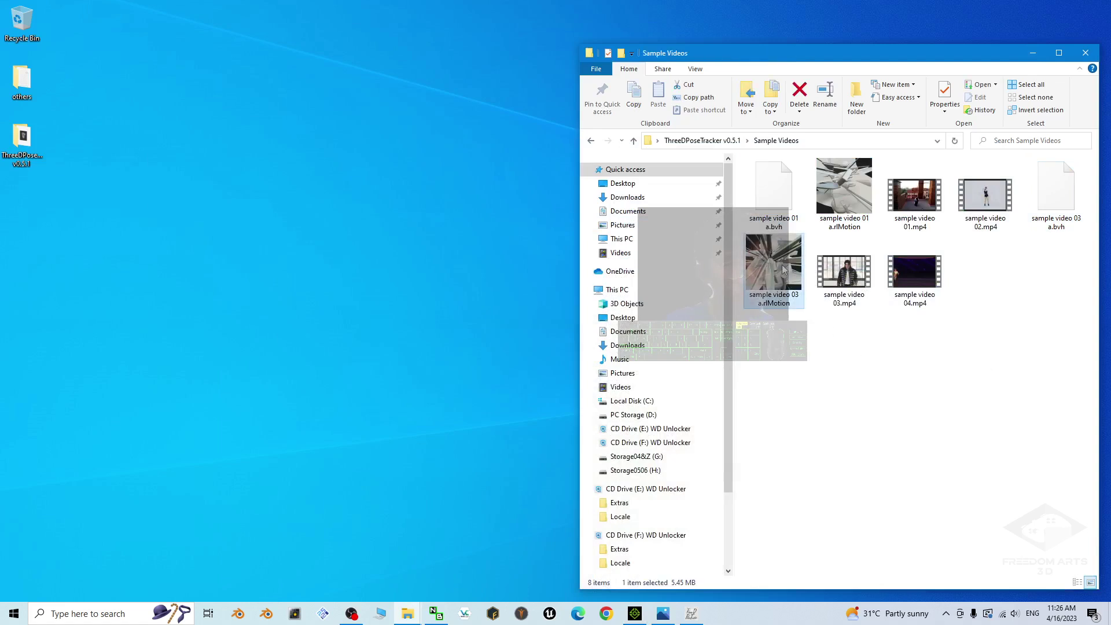
Show Sample Videos in Details view sorted by Type, with wider Name and Type columns.
right_click(790, 322)
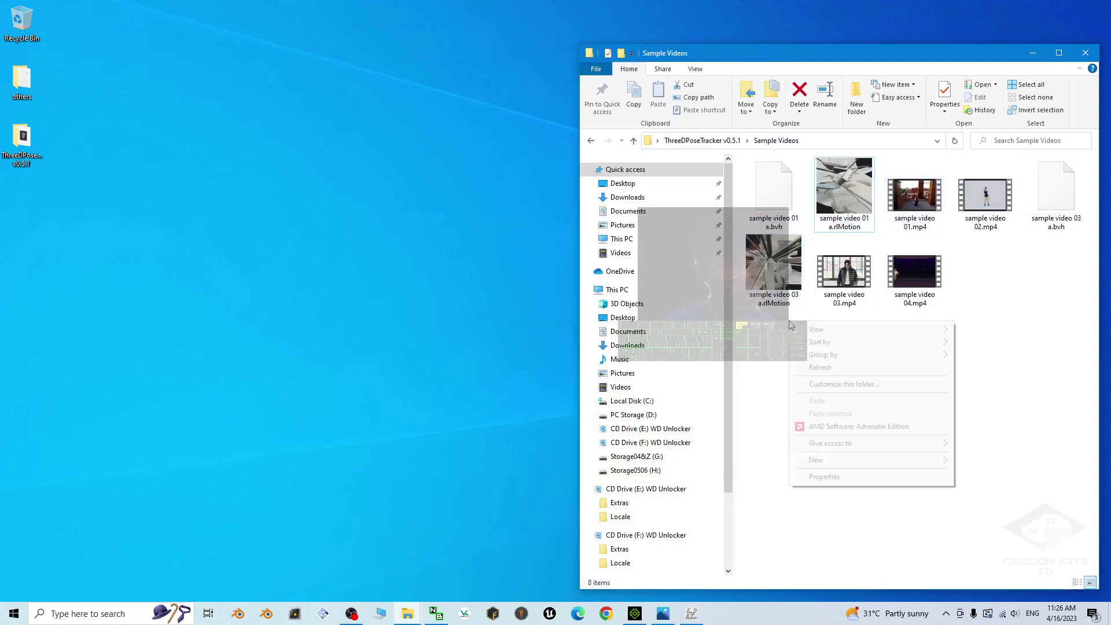
mouse_move(813, 329)
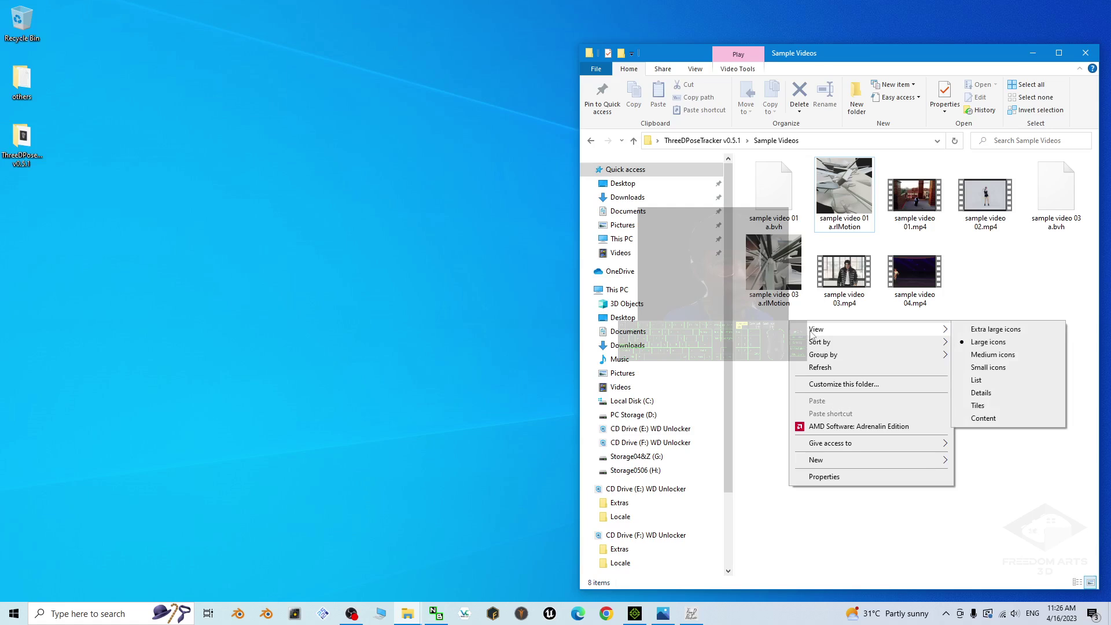
click(963, 393)
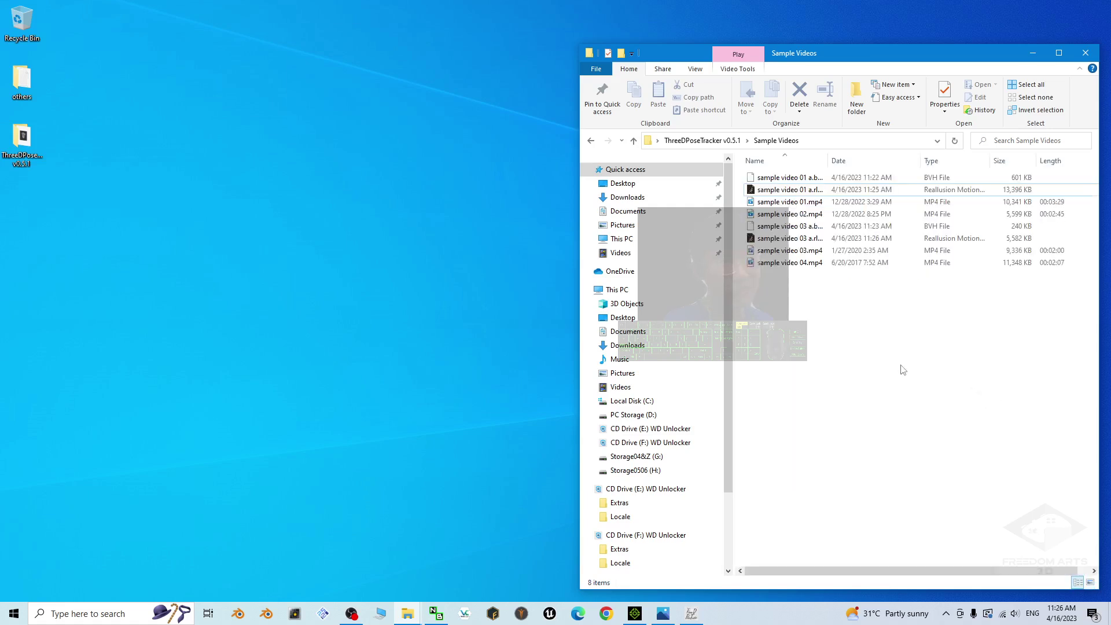
click(953, 162)
drag(830, 161, 873, 161)
drag(1028, 161, 1079, 161)
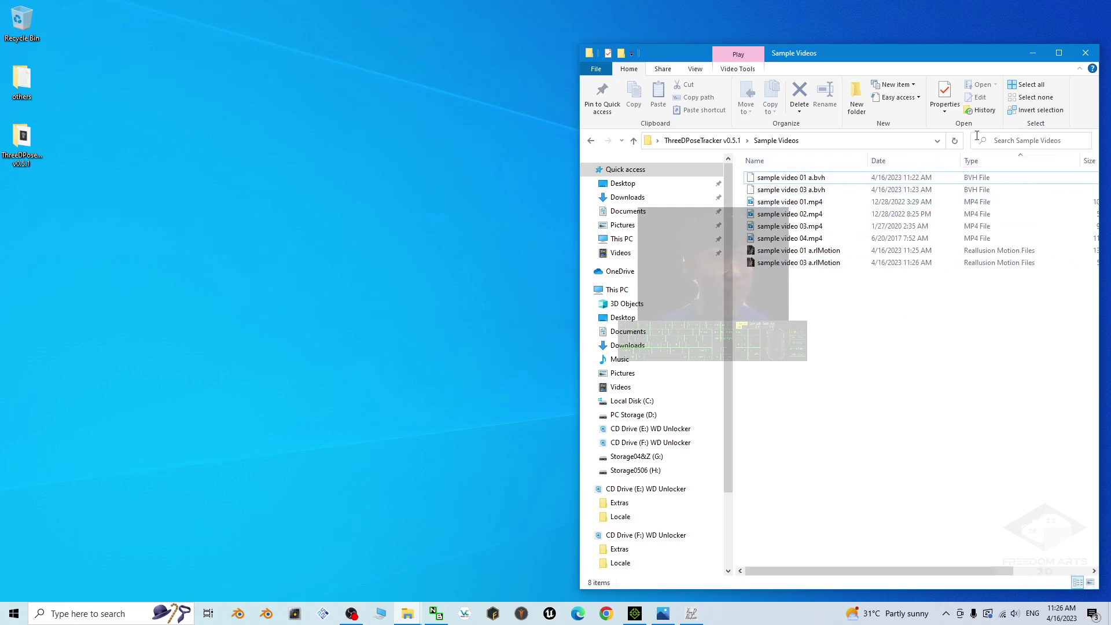
Check the sample video 01 a and 03 a rlMotion files, then switch back to iClone 8.
drag(965, 62, 928, 52)
drag(996, 303, 723, 240)
click(771, 336)
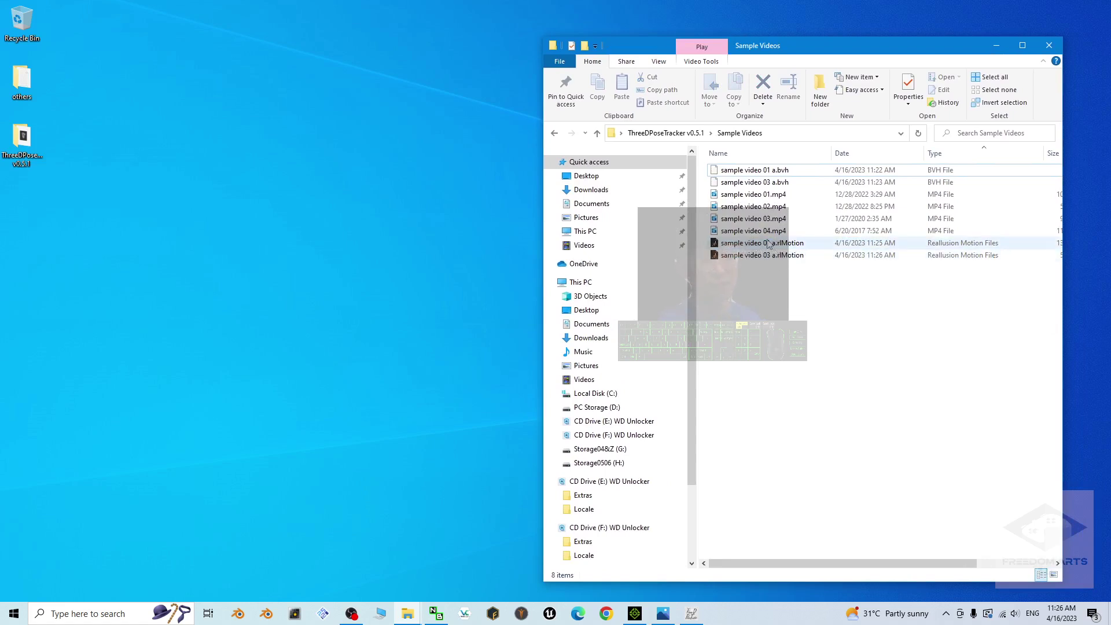
click(772, 258)
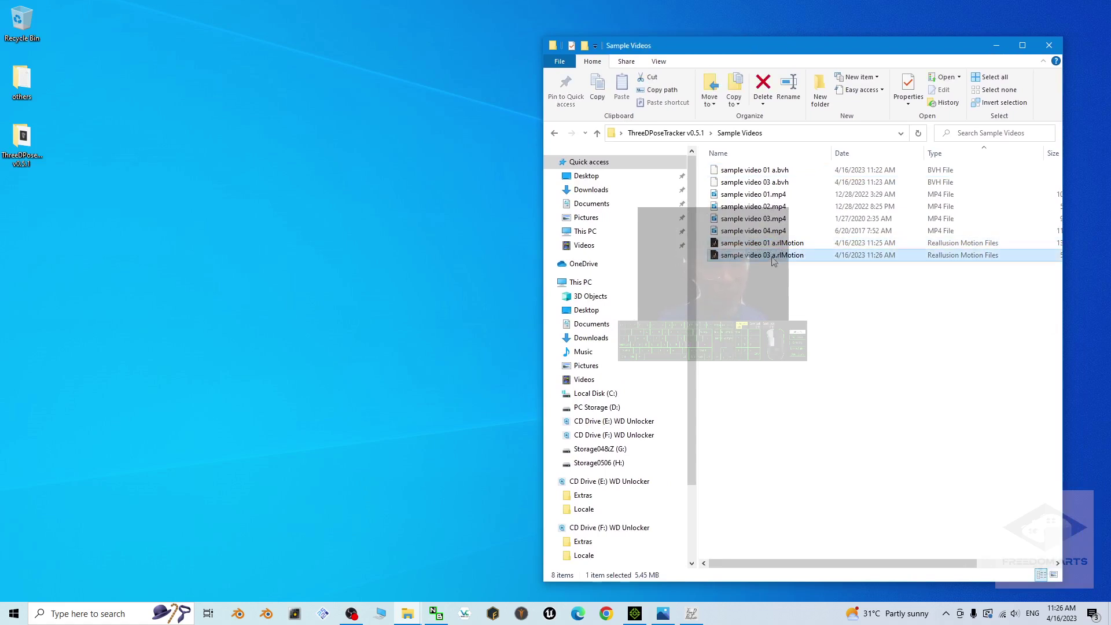
click(770, 243)
click(771, 336)
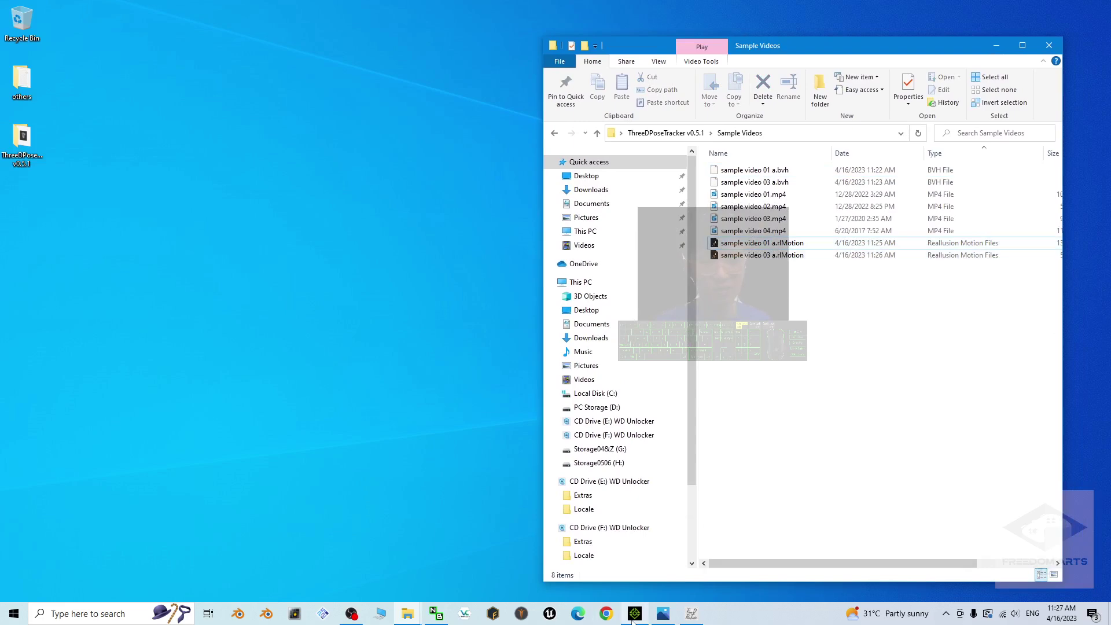
click(634, 614)
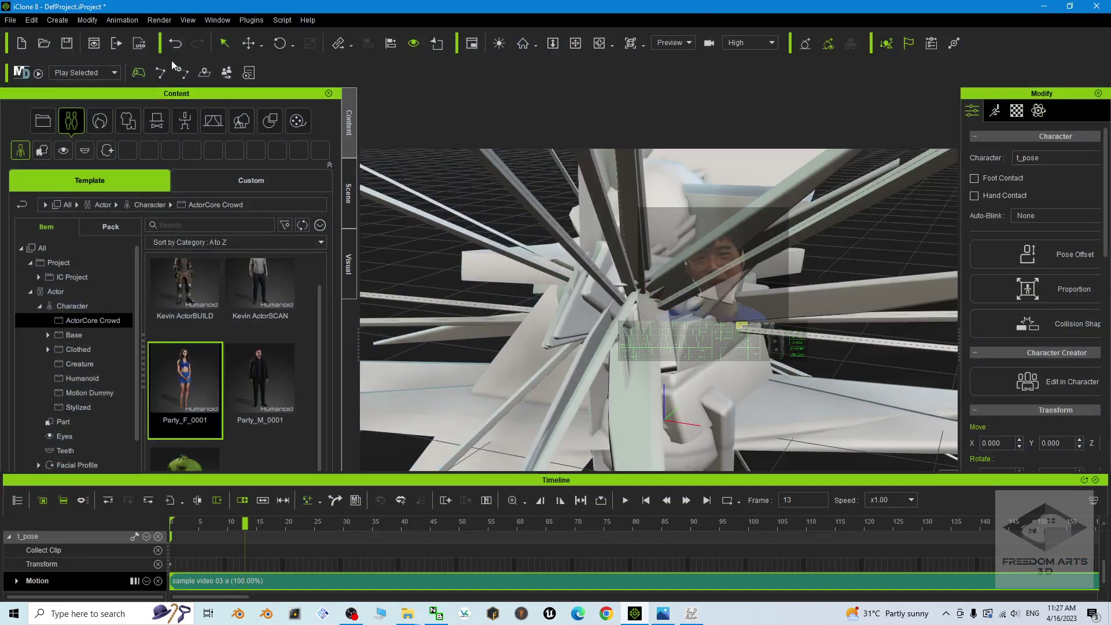
Switch iClone to the Standard layout and browse the Actor > Character > ActorCore Crowd content.
click(217, 19)
mouse_move(324, 37)
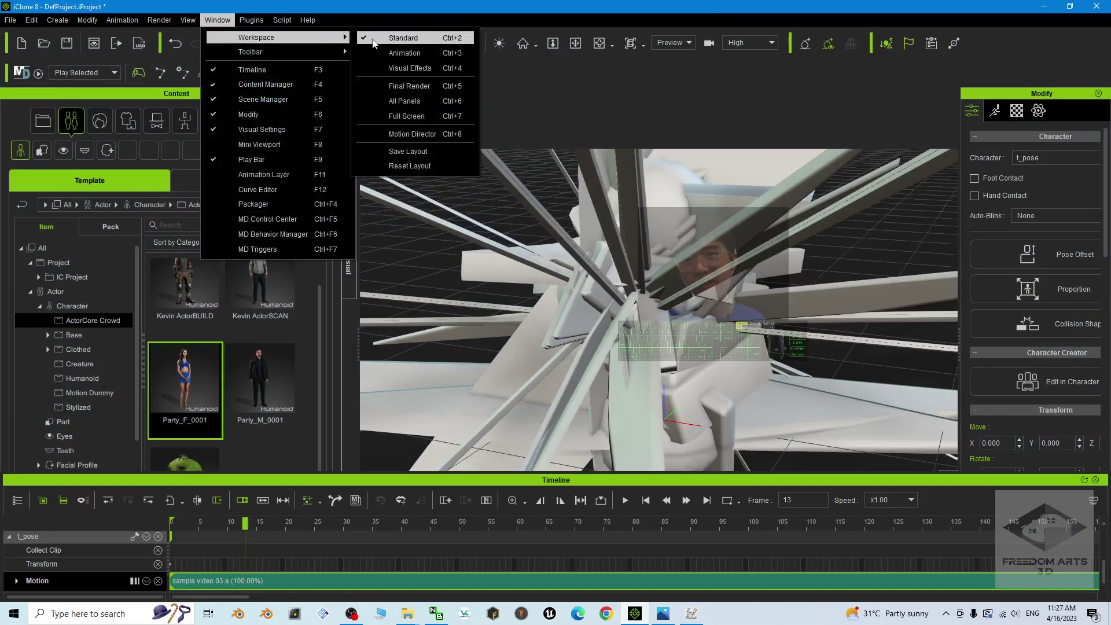
click(372, 39)
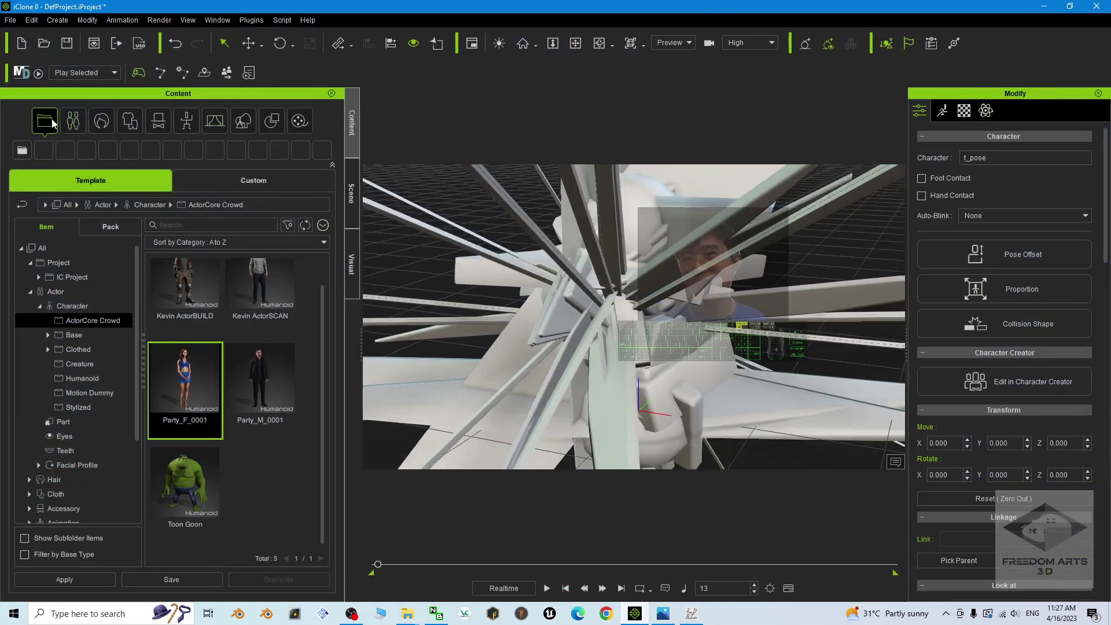
click(56, 291)
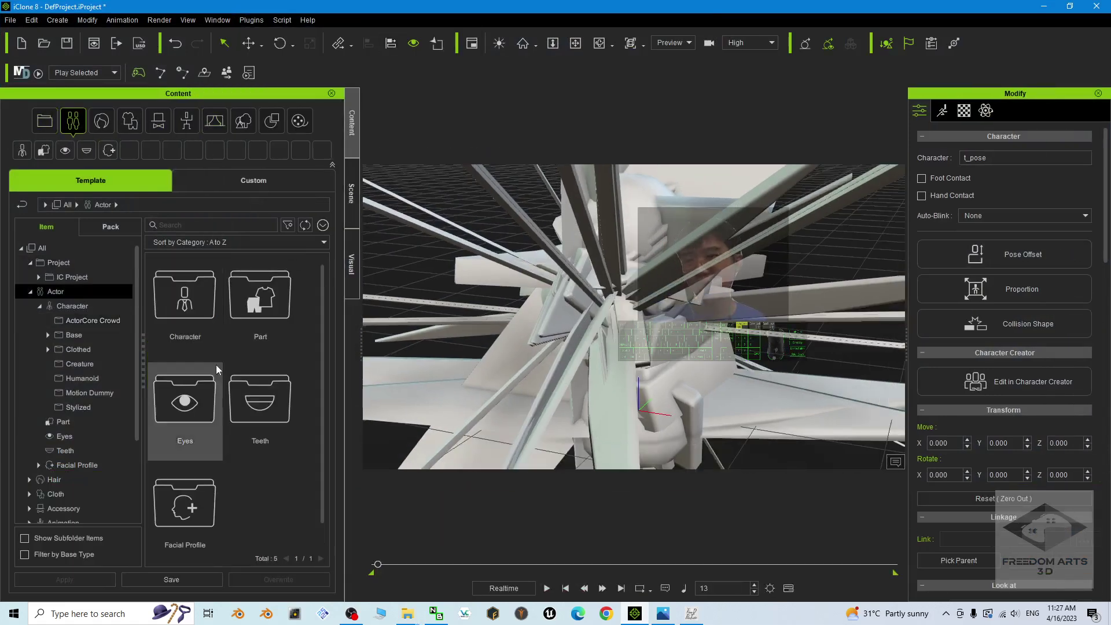
click(75, 308)
click(88, 320)
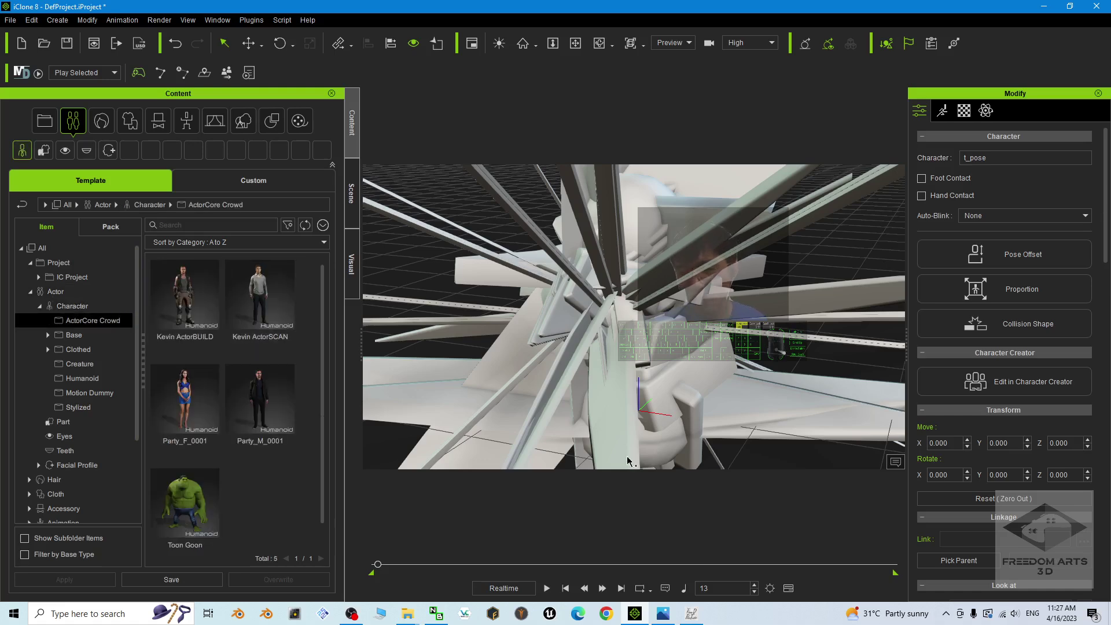
In a new unsaved project, place Party_F_0001 and Kevin ActorSCAN side by side.
click(37, 44)
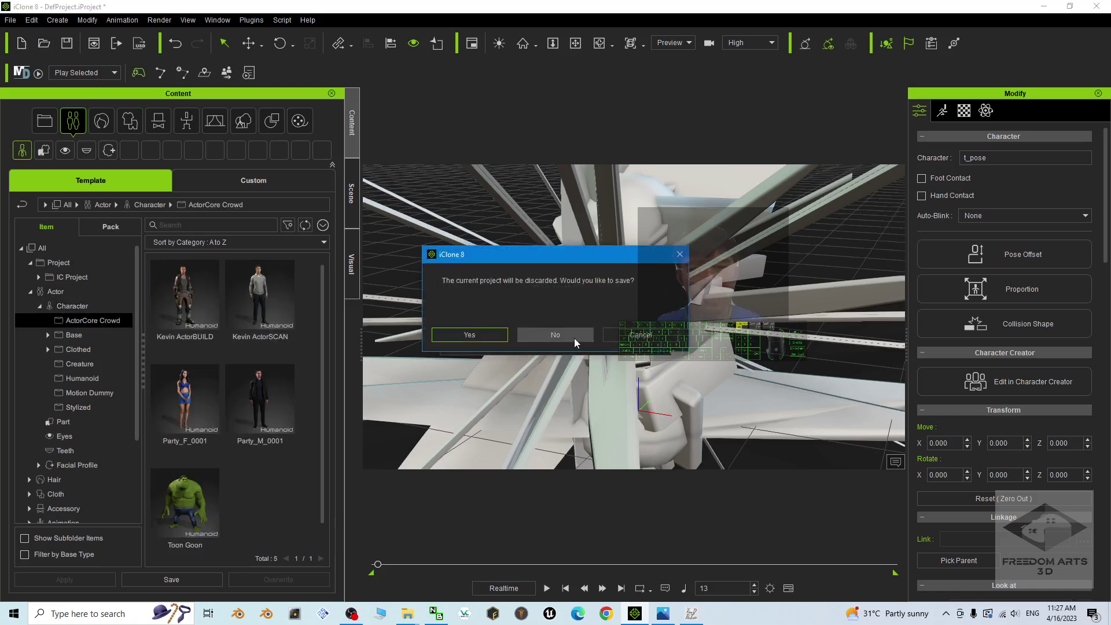
click(557, 334)
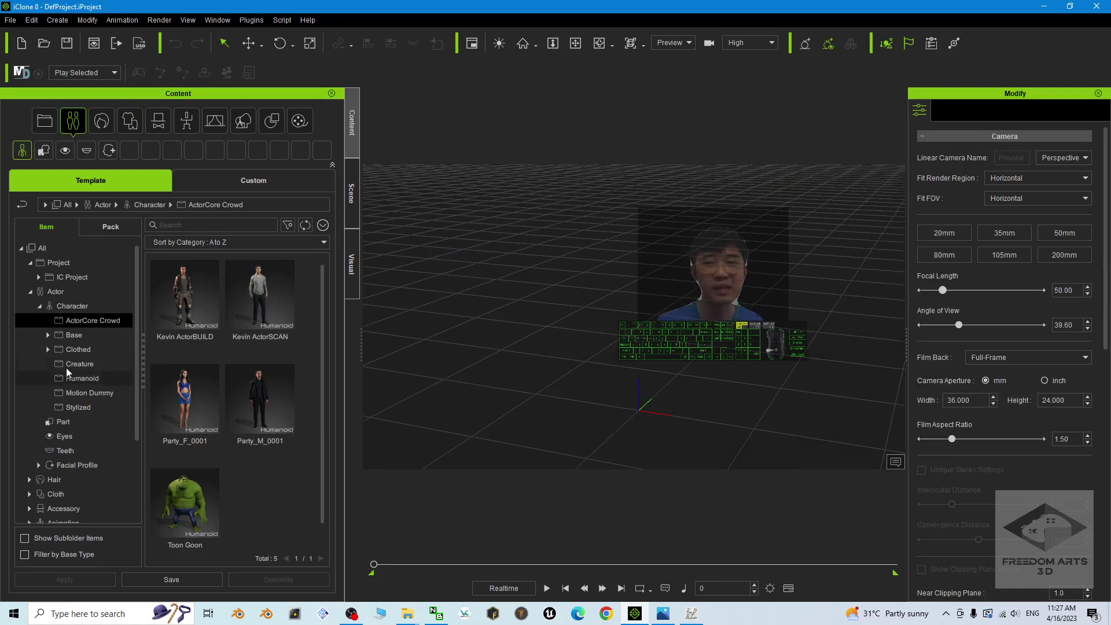
drag(163, 399, 516, 391)
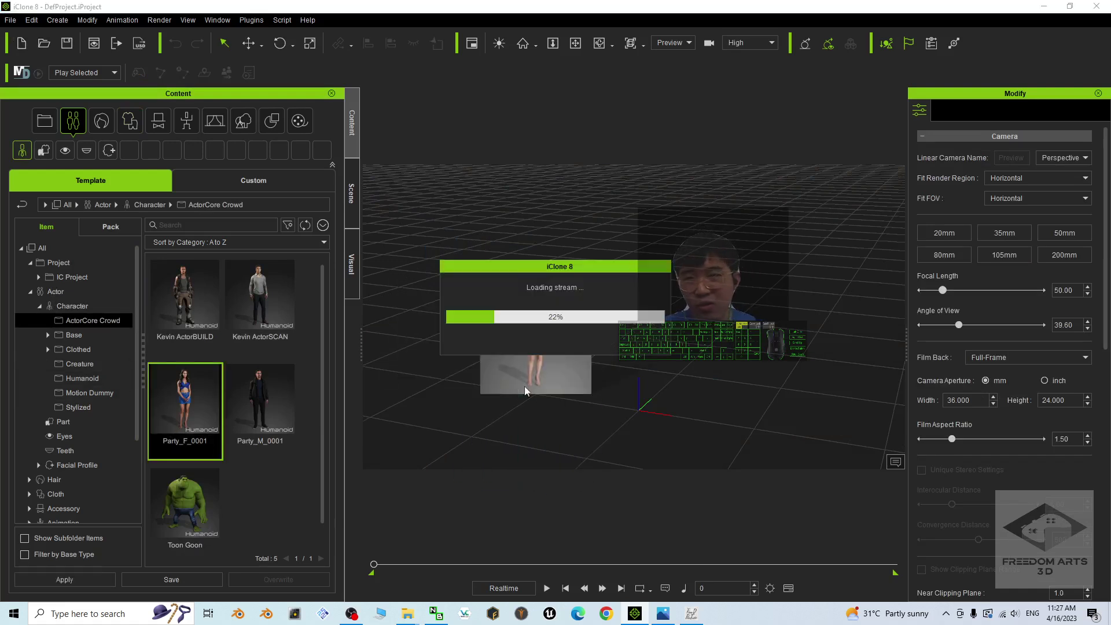
drag(262, 308, 727, 381)
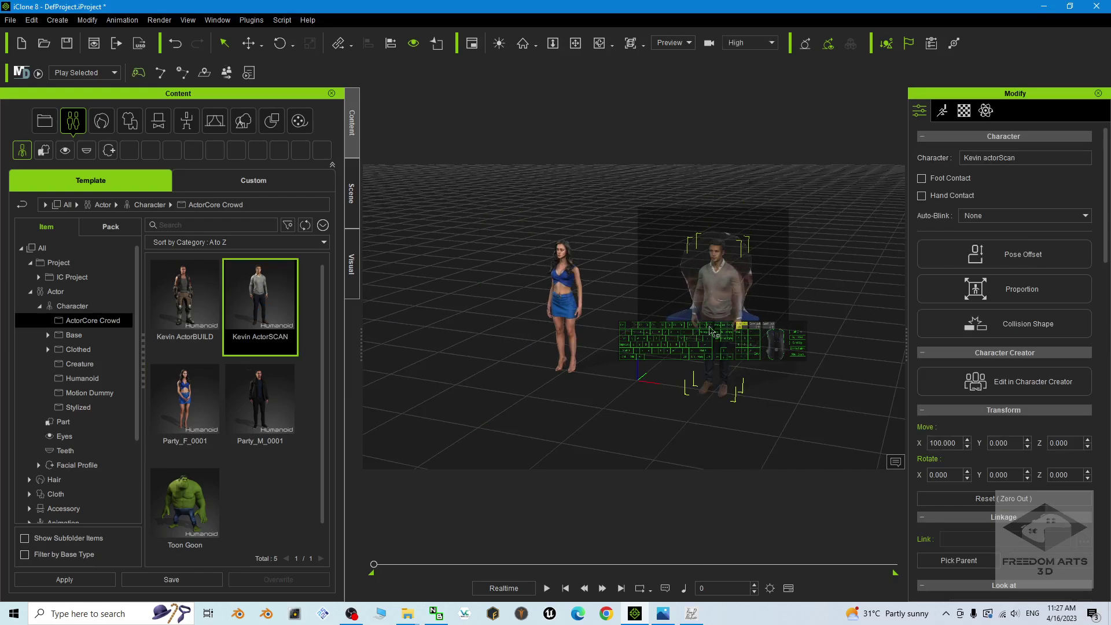
scroll(758, 320, up, 3)
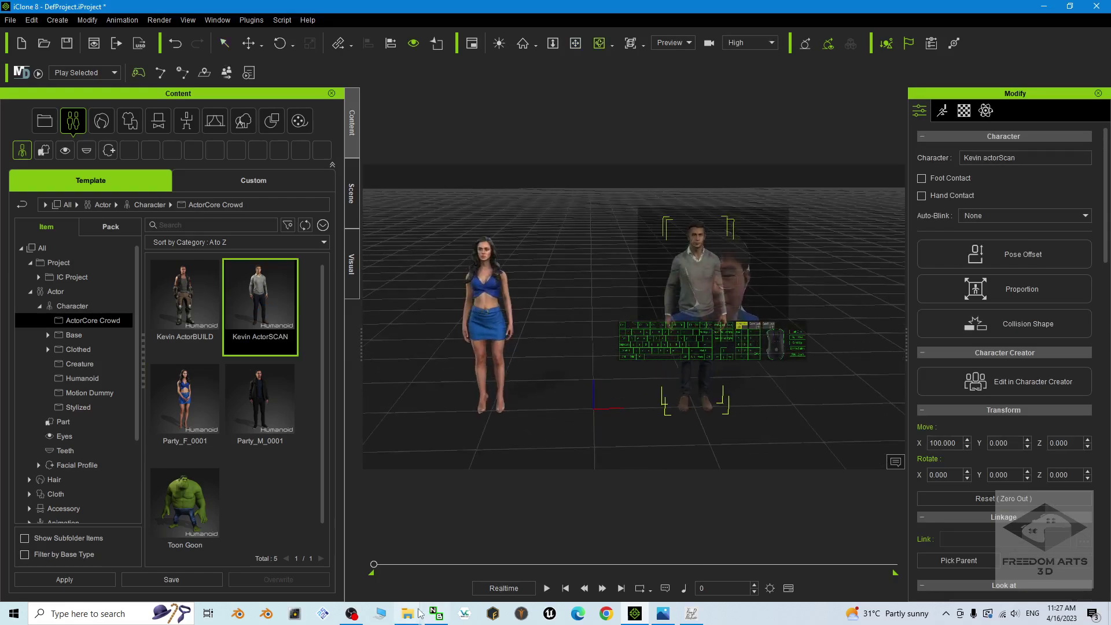
Drop sample video 01 a.rlMotion on the woman and sample video 03 a.rlMotion on the man.
mouse_move(408, 614)
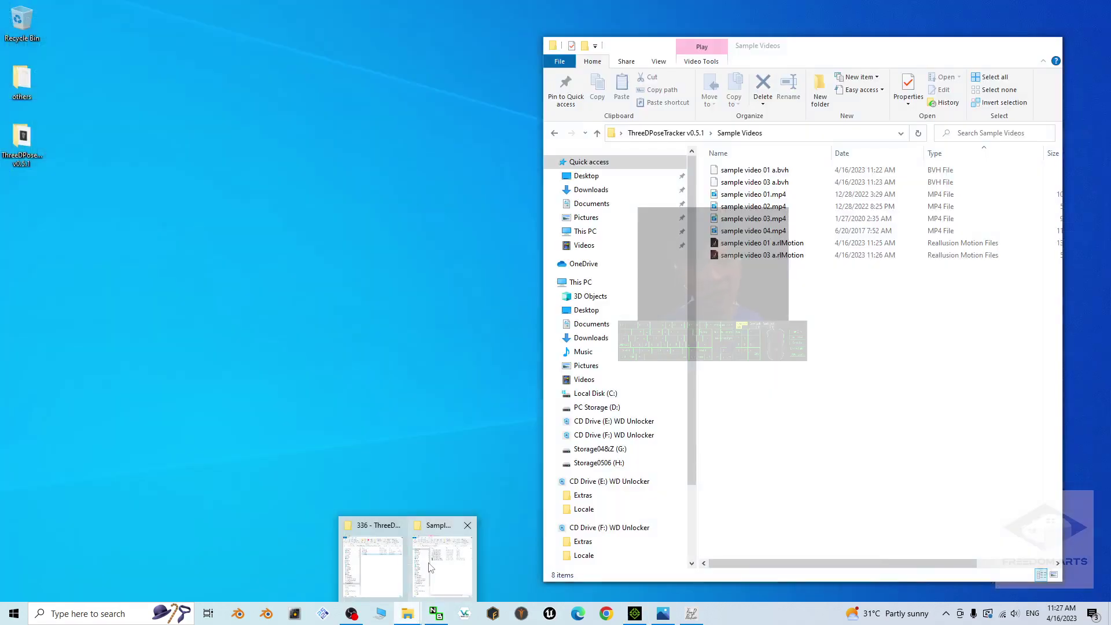
click(430, 567)
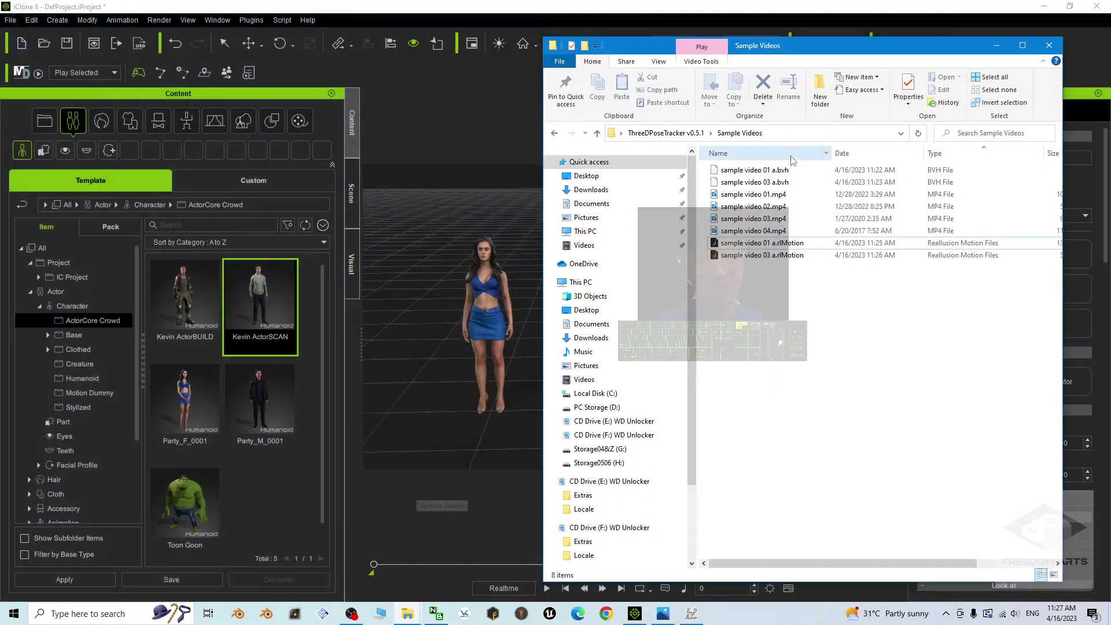
drag(817, 42, 901, 43)
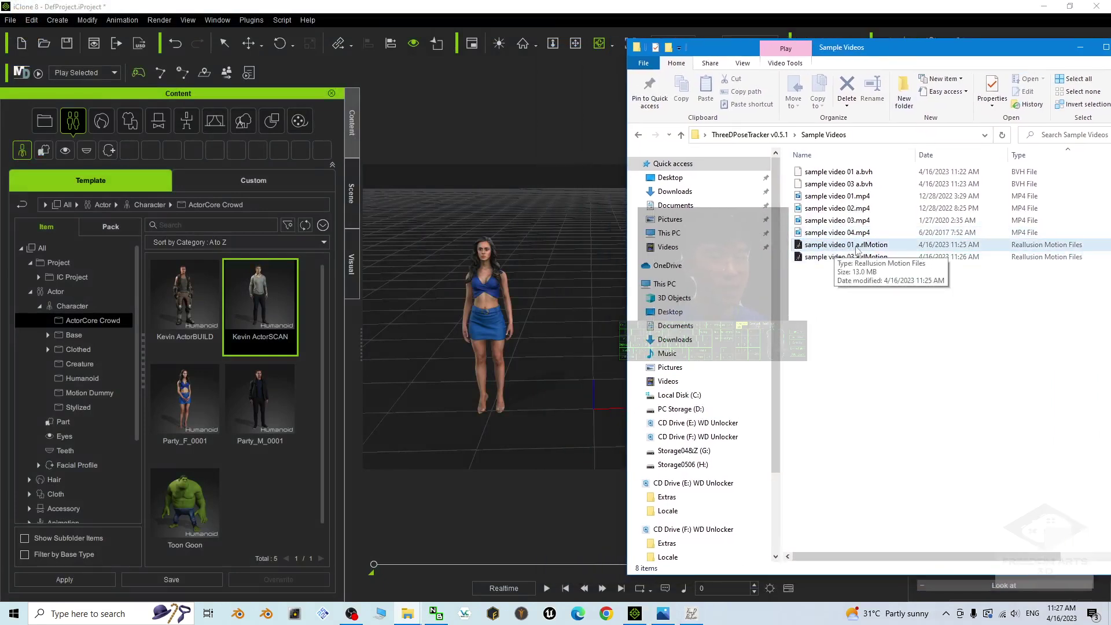
drag(846, 250, 480, 296)
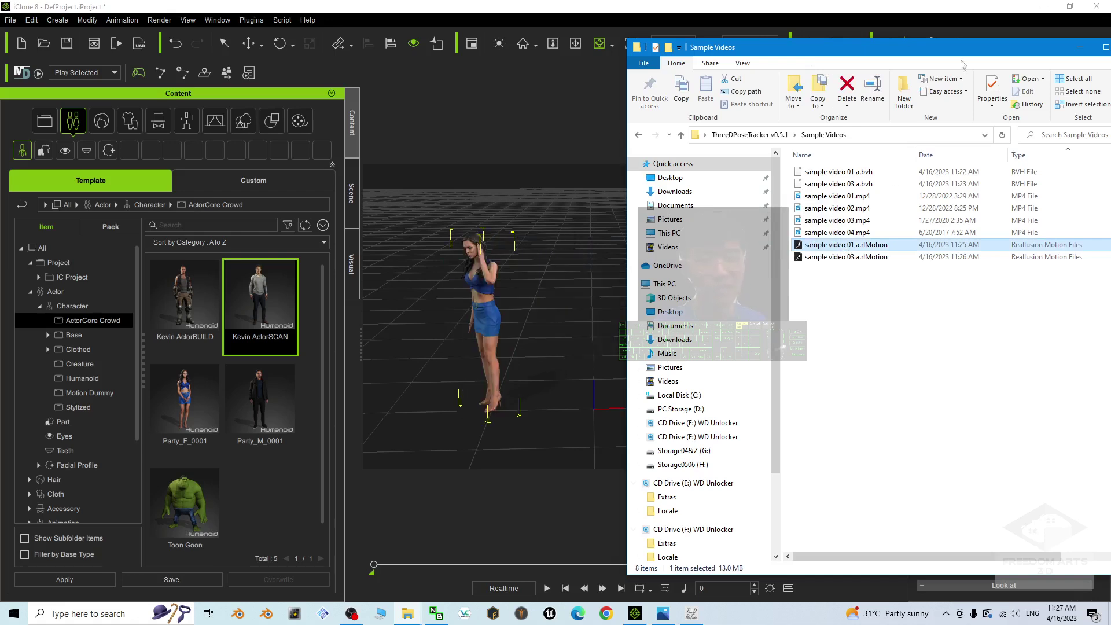
drag(889, 53, 1069, 67)
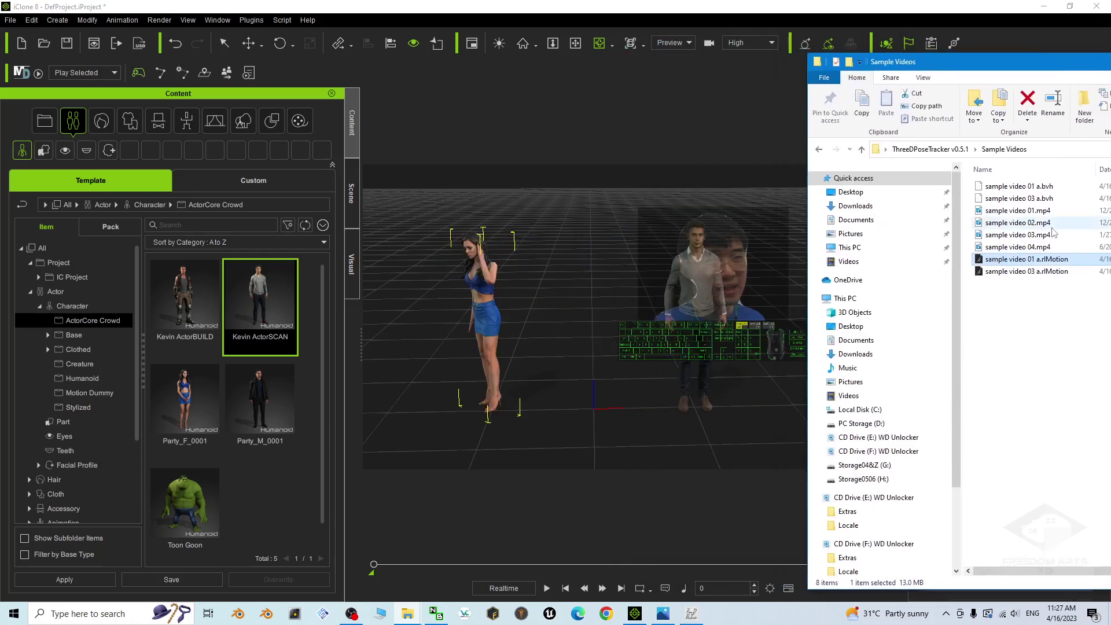
click(1016, 272)
drag(1016, 276, 695, 298)
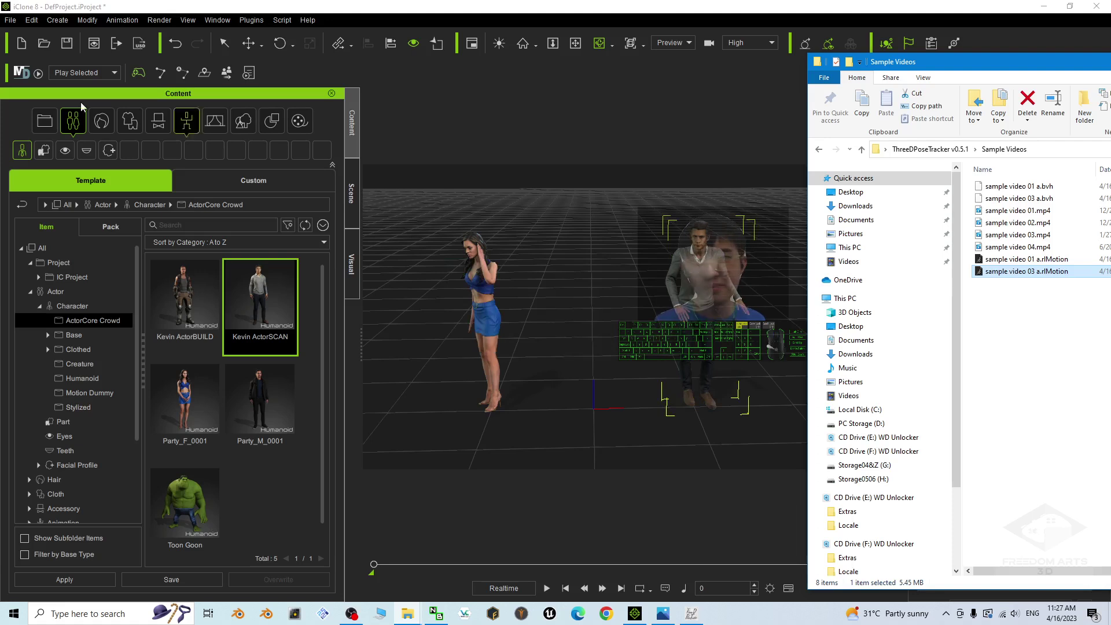
Undo both drops, then apply sample video 01 a to the man and 03 a to the woman.
click(175, 44)
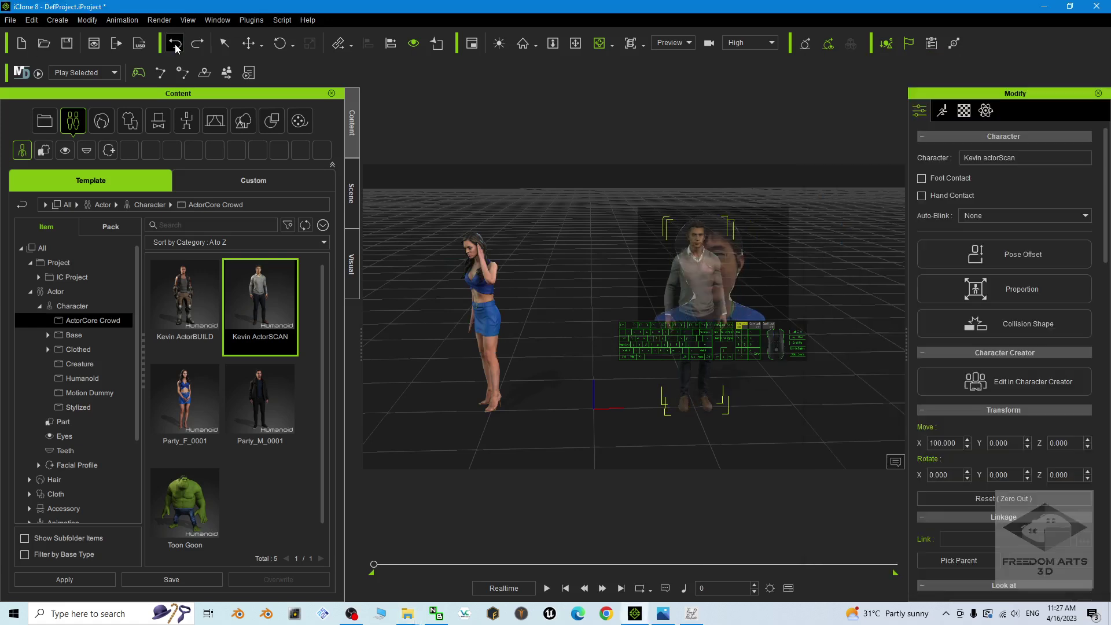
click(176, 45)
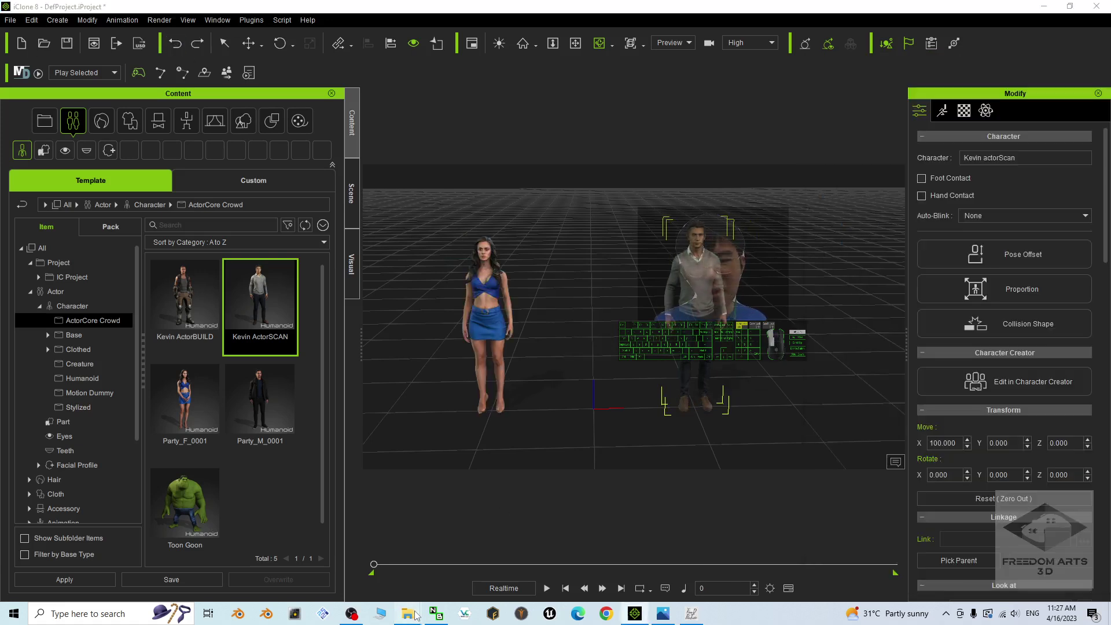
mouse_move(408, 613)
click(442, 555)
click(1012, 258)
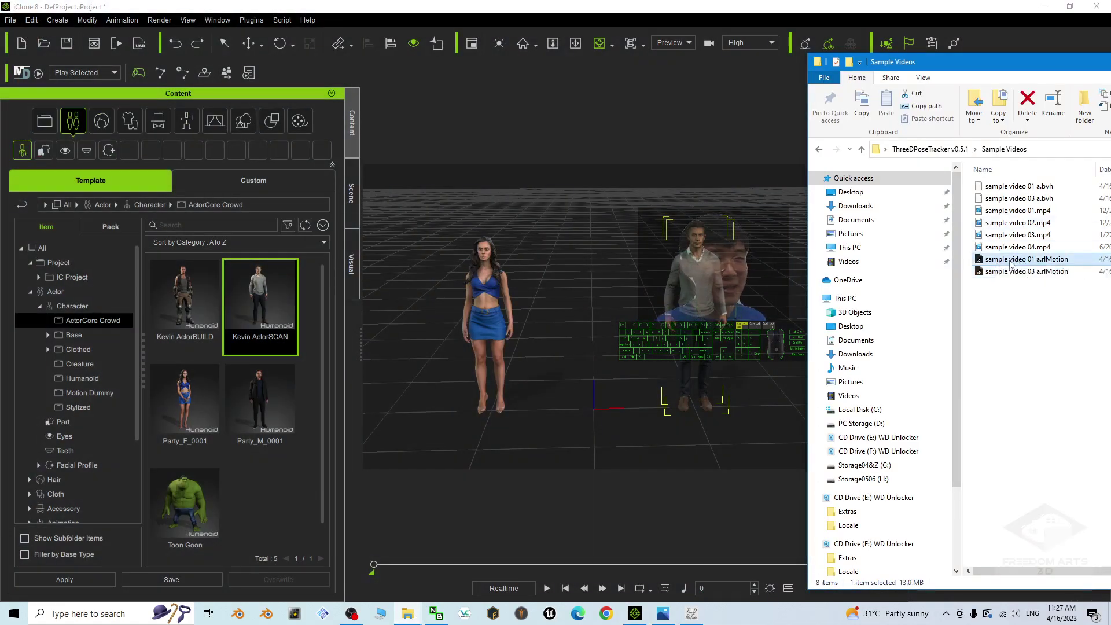
drag(1014, 263, 705, 306)
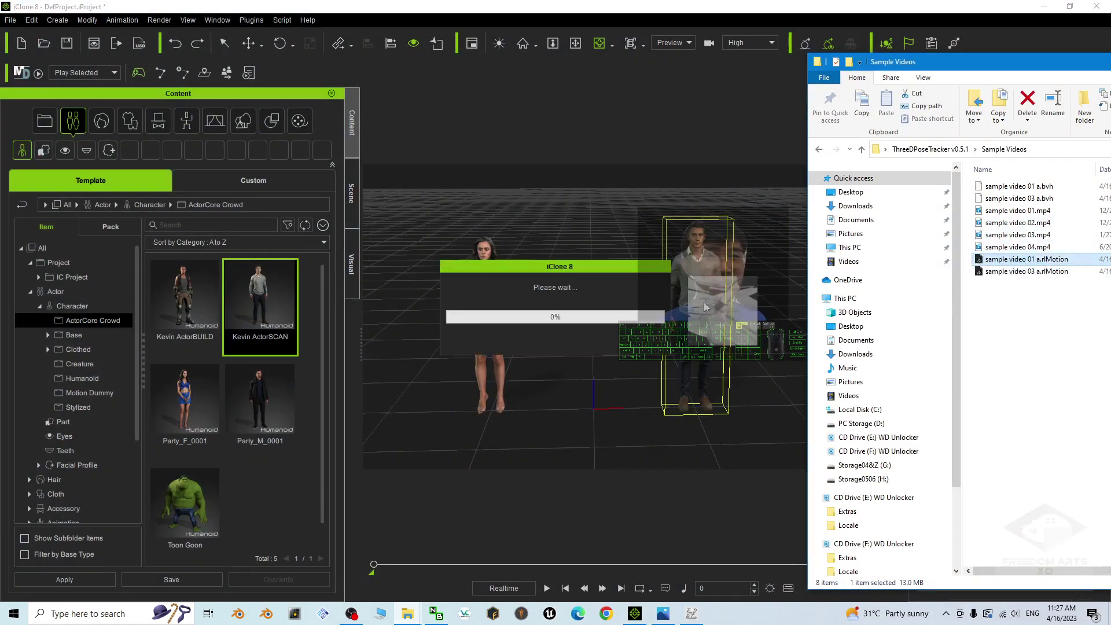
click(1021, 275)
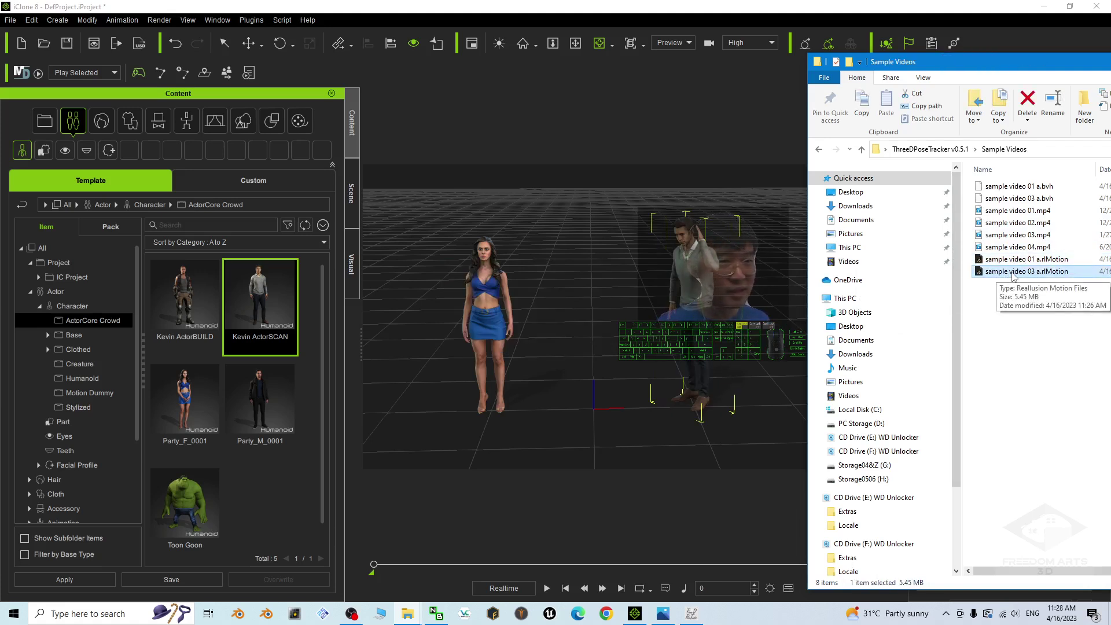
drag(1013, 277, 484, 303)
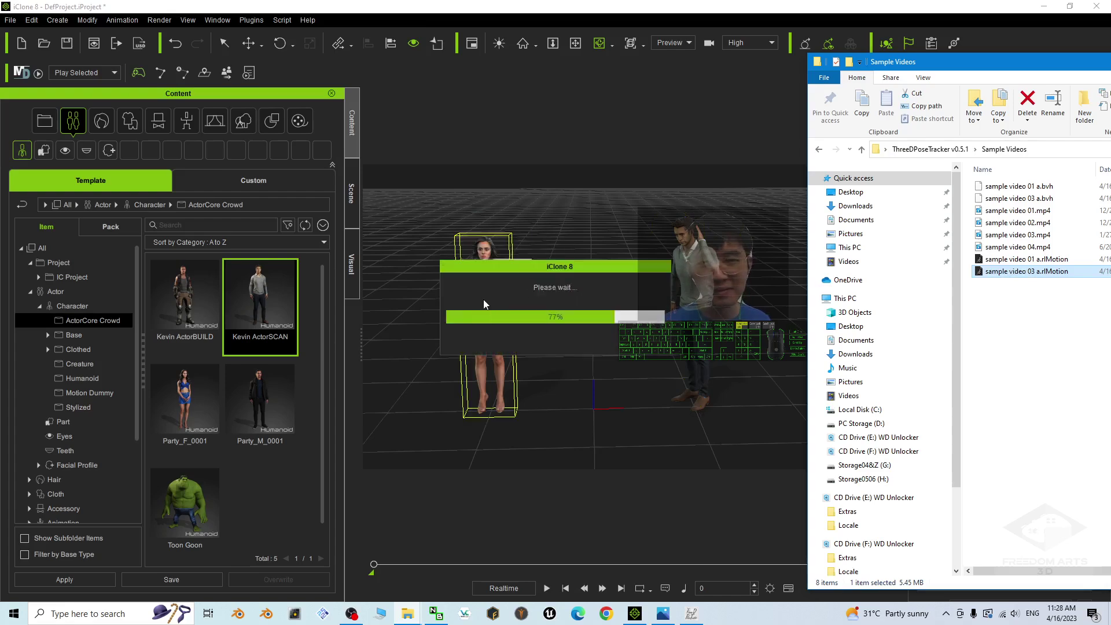
click(628, 11)
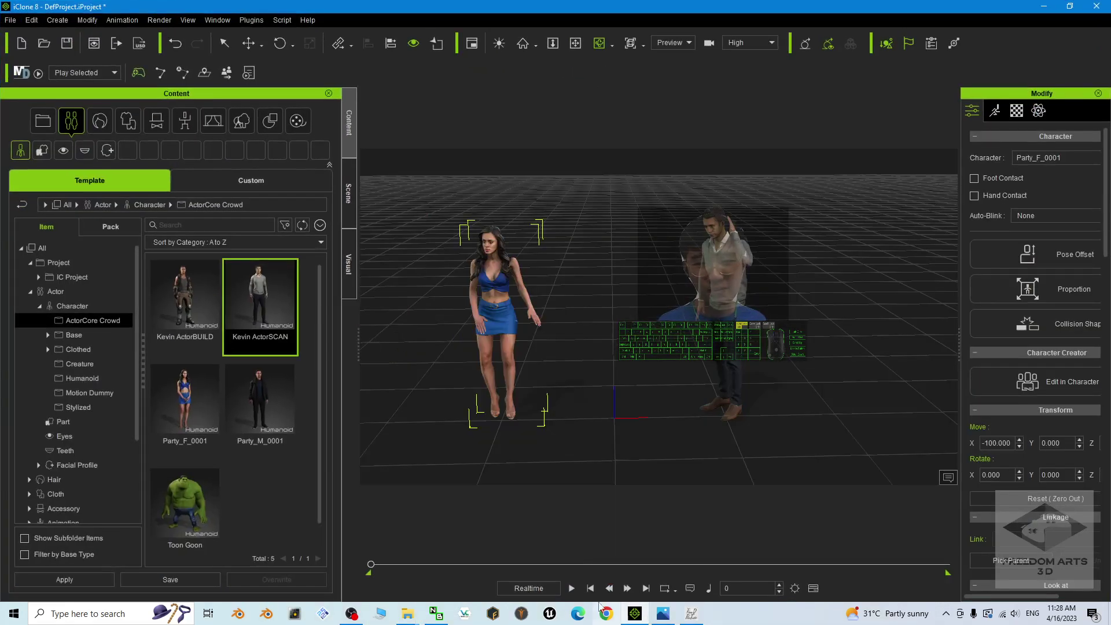
Play both characters' dances together while orbiting the view, then stop back at the first frame.
click(572, 588)
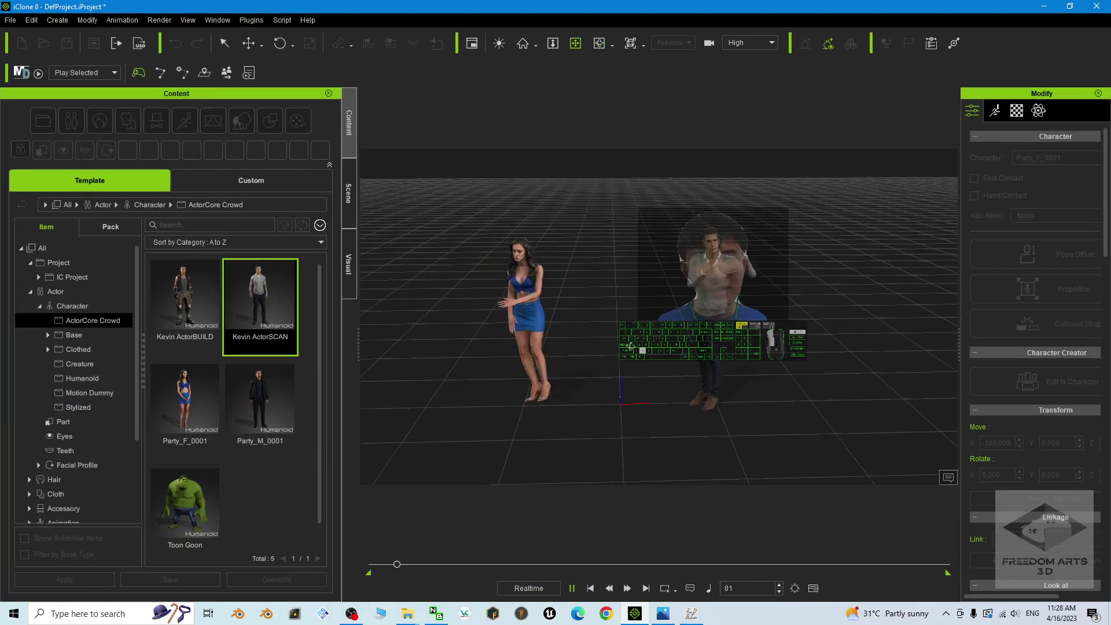
scroll(657, 341, up, 3)
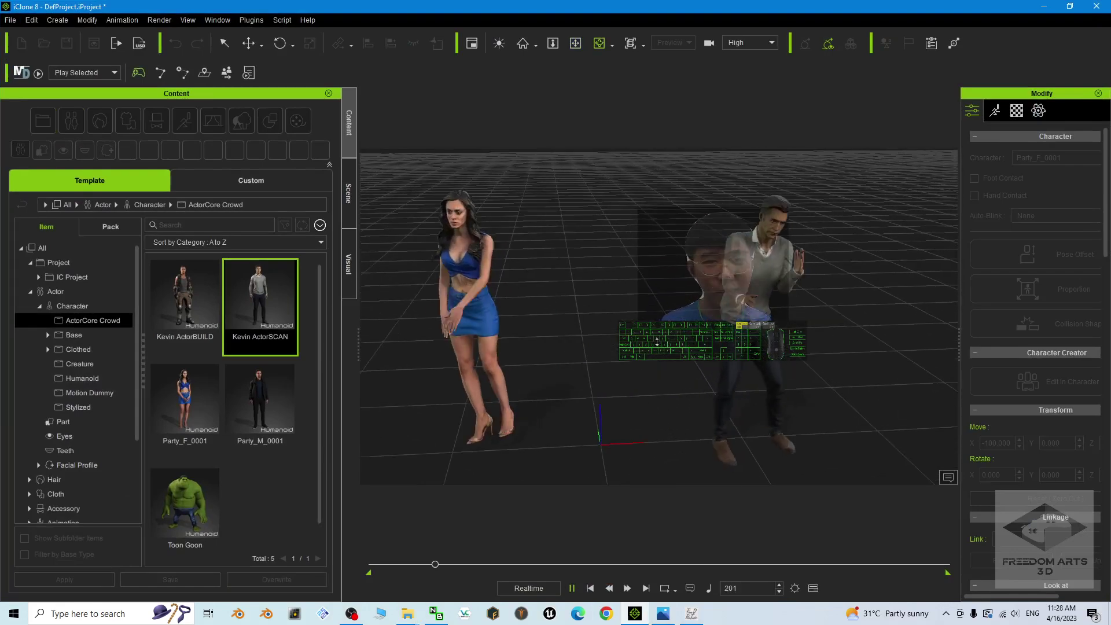
right_drag(658, 341, 760, 371)
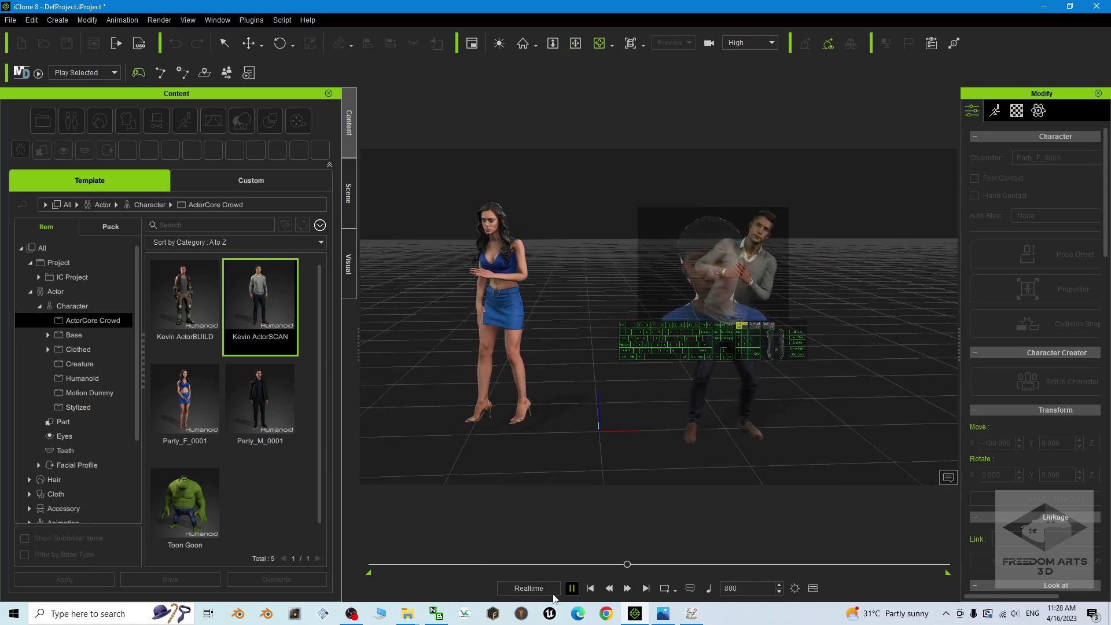
click(590, 588)
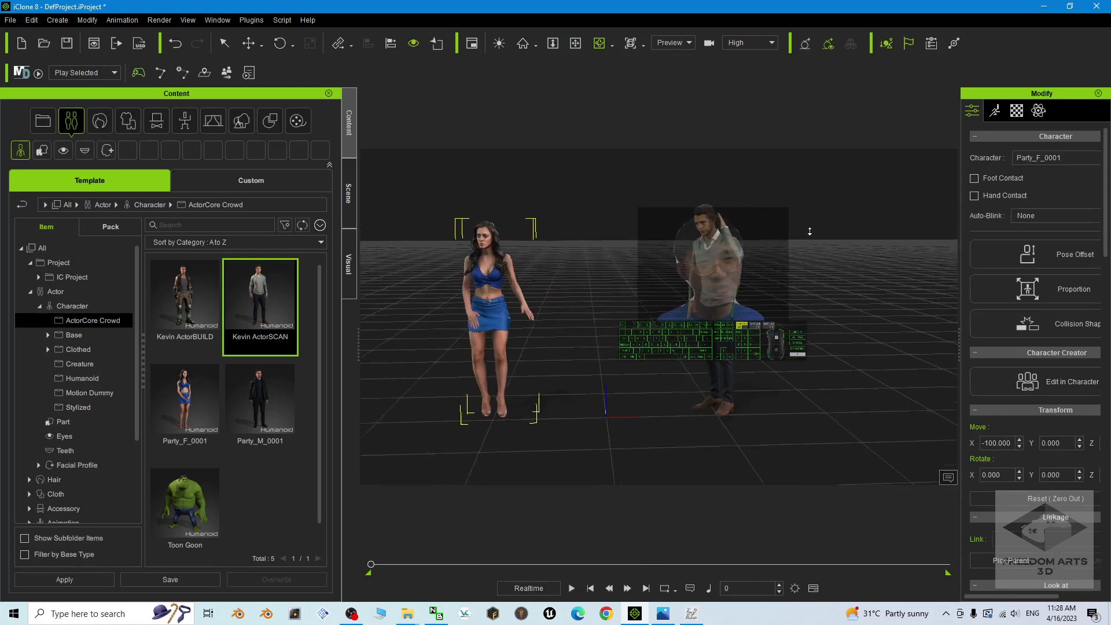
scroll(810, 231, down, 1)
click(1042, 7)
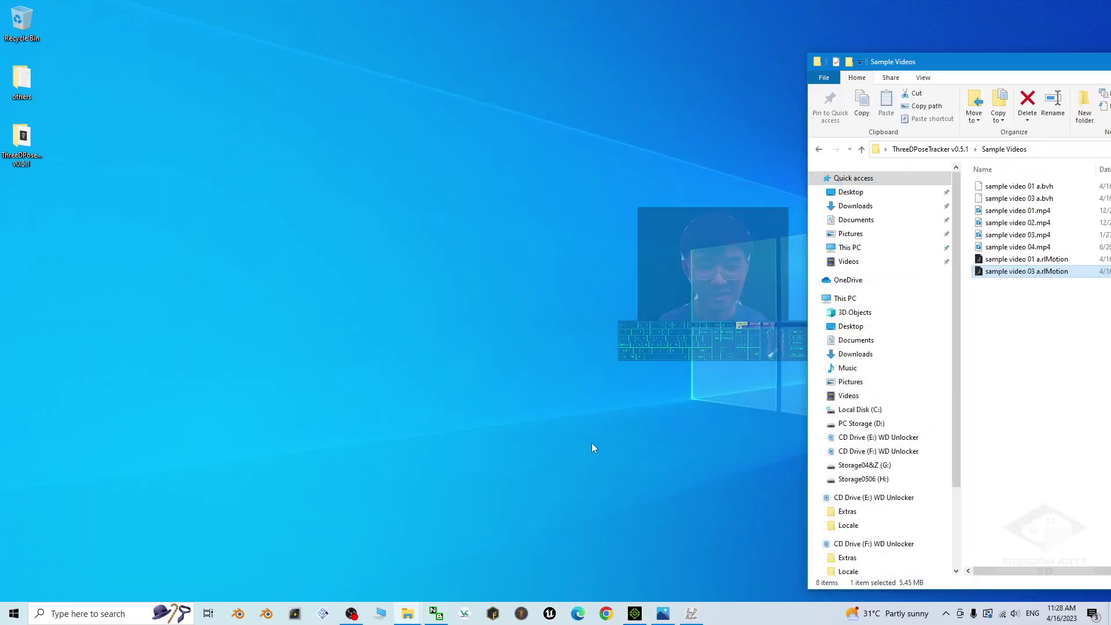
click(663, 613)
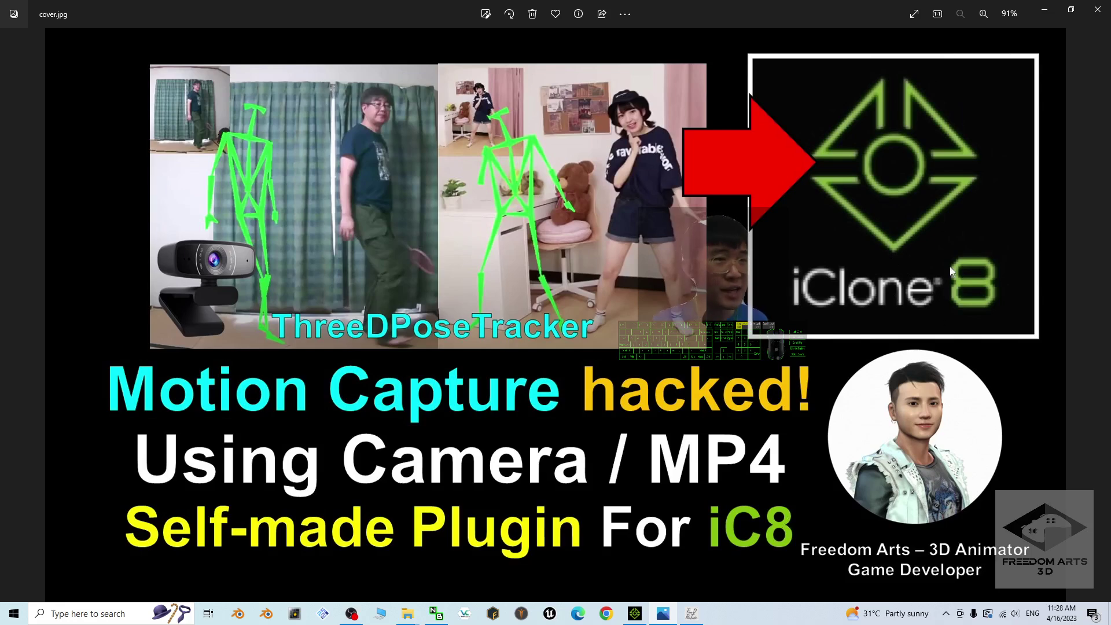
click(1044, 13)
click(669, 47)
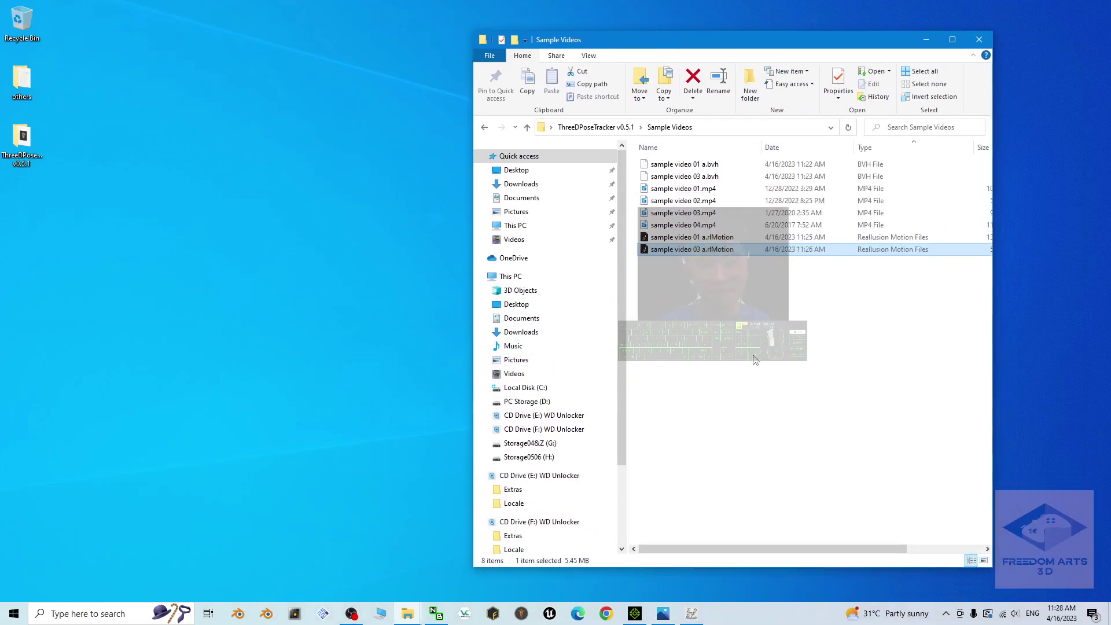
Restore the iClone project, play both characters' motions, then stop and rewind to frame 0.
click(635, 612)
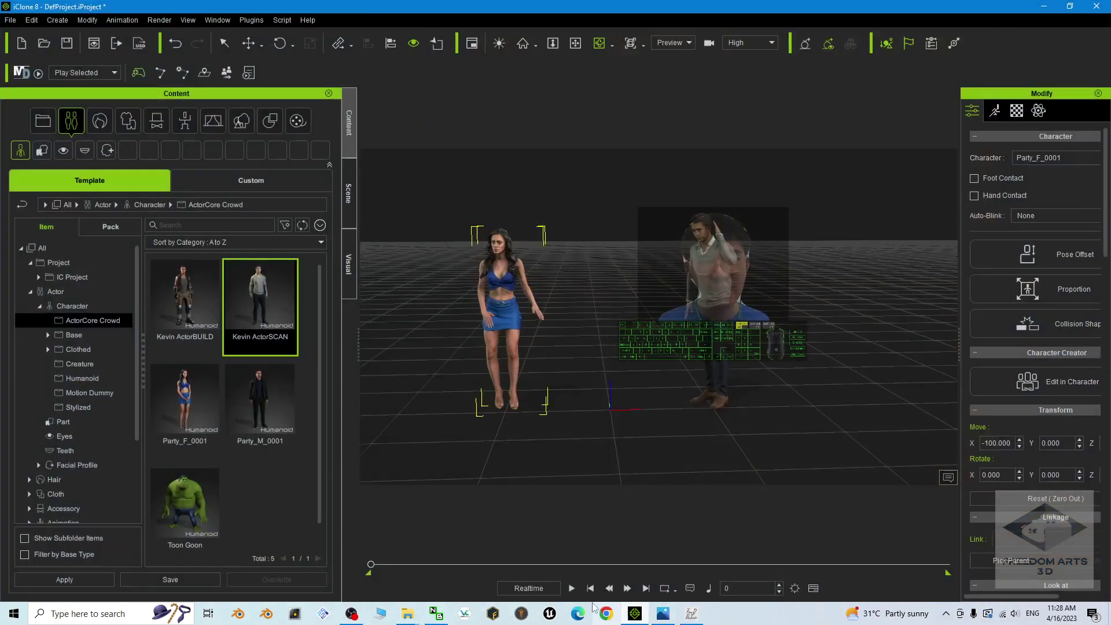
click(571, 588)
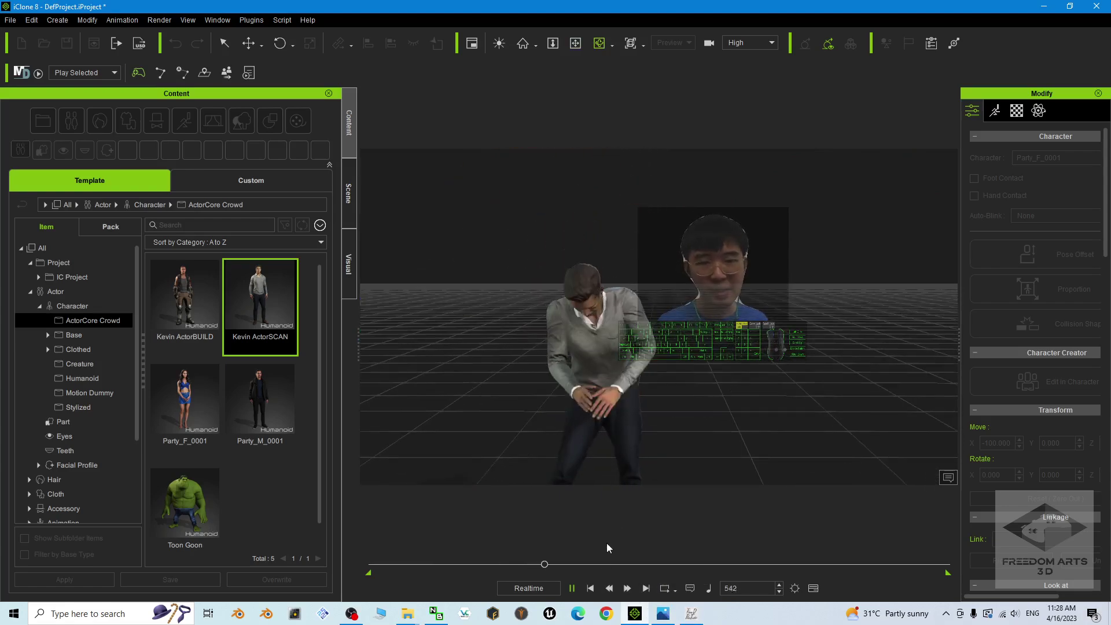
click(591, 588)
Glance at the cover image in Photos, then return to iClone and replay with Space.
click(669, 618)
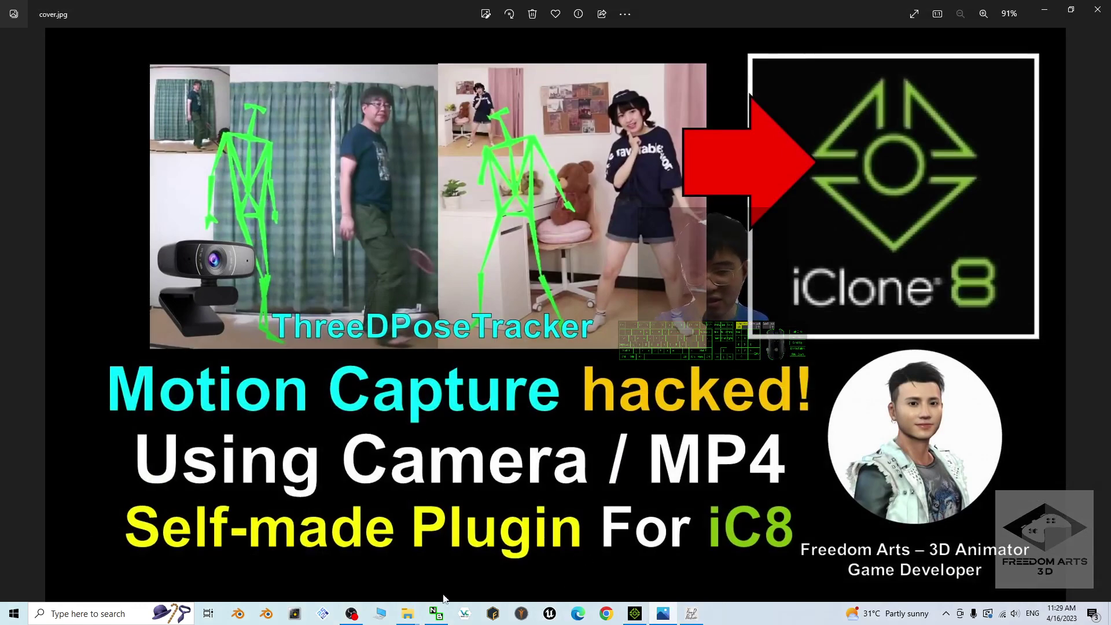
mouse_move(352, 620)
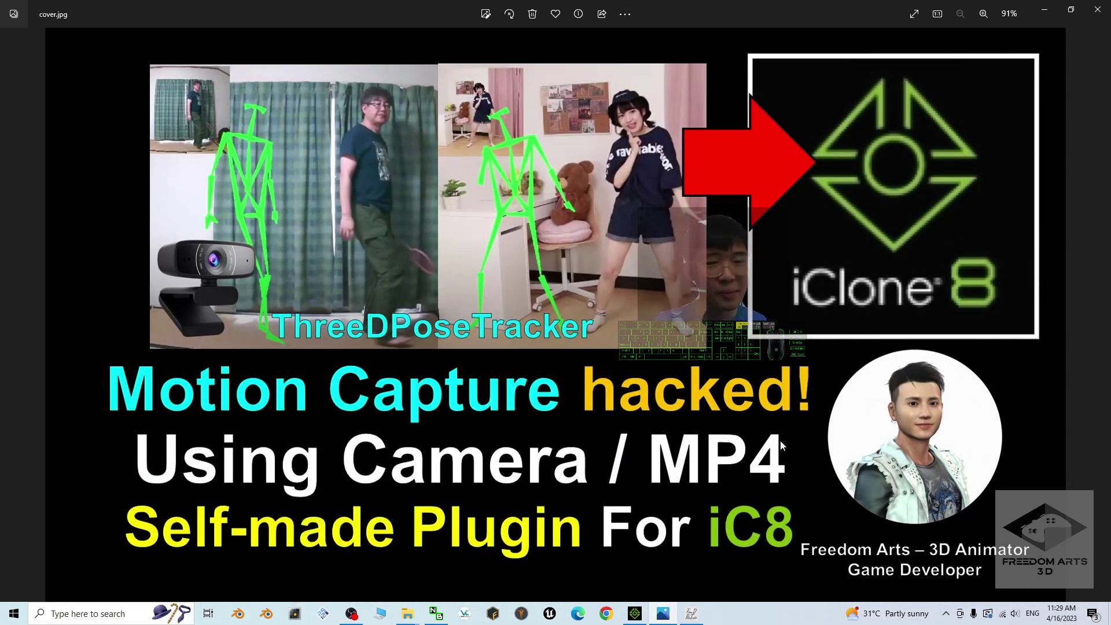
click(641, 611)
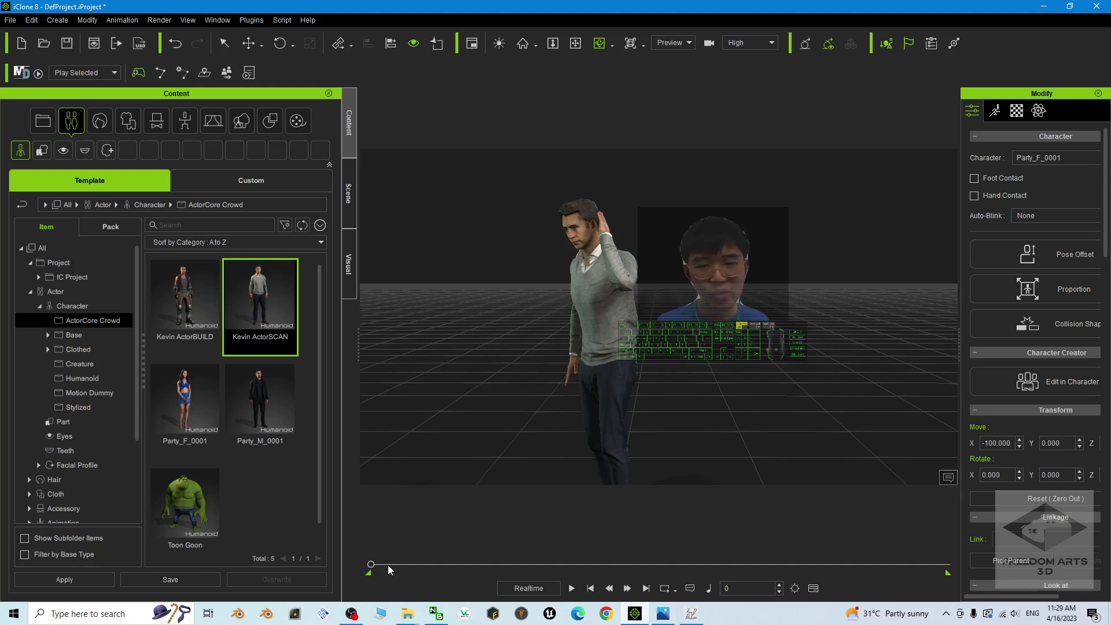
key(space)
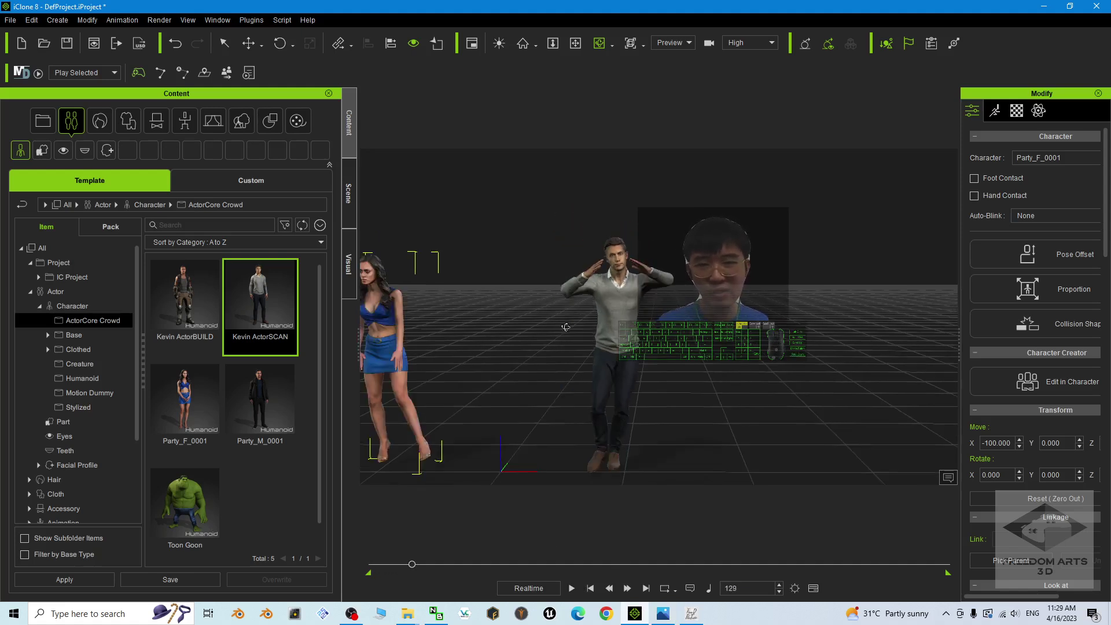